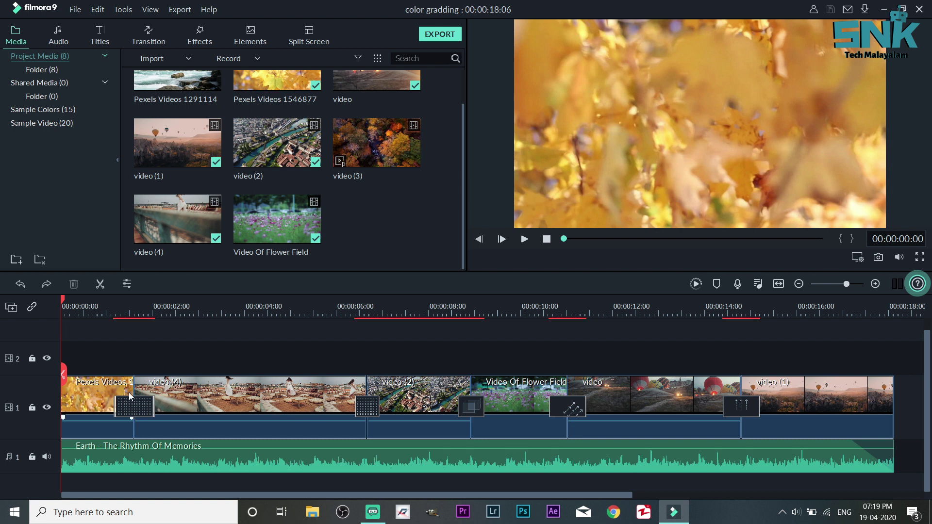
- Open the color settings of the first timeline clip, the autumn leaves video
{"action": "left_click", "coordinate": [92, 389]}
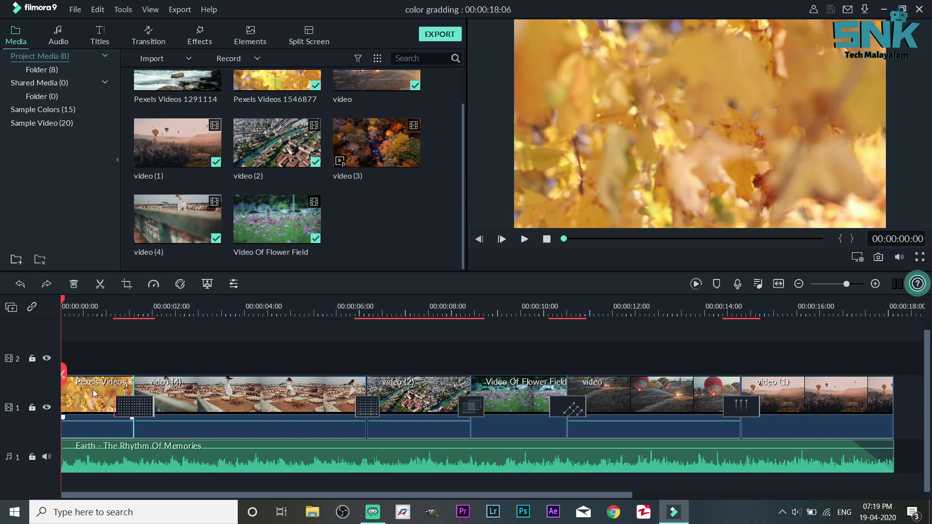
{"action": "double_click", "coordinate": [92, 389]}
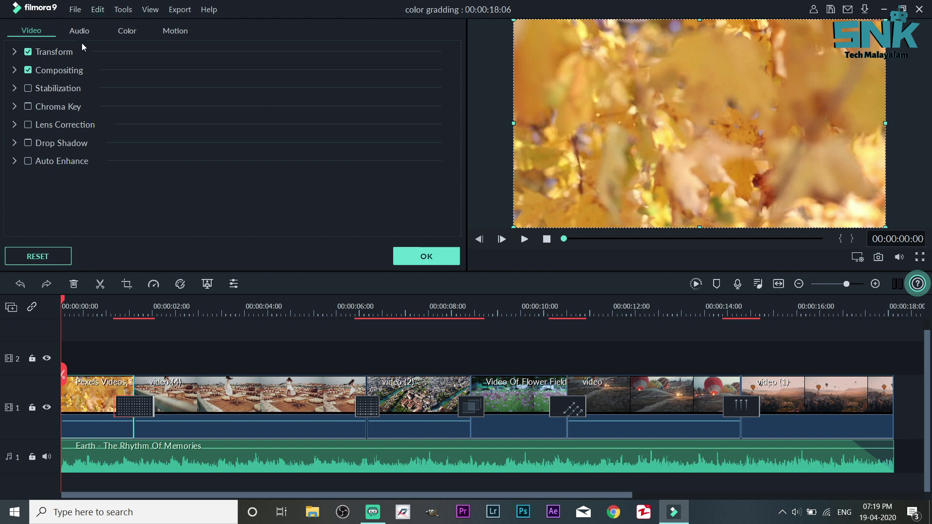
{"action": "left_click", "coordinate": [118, 31]}
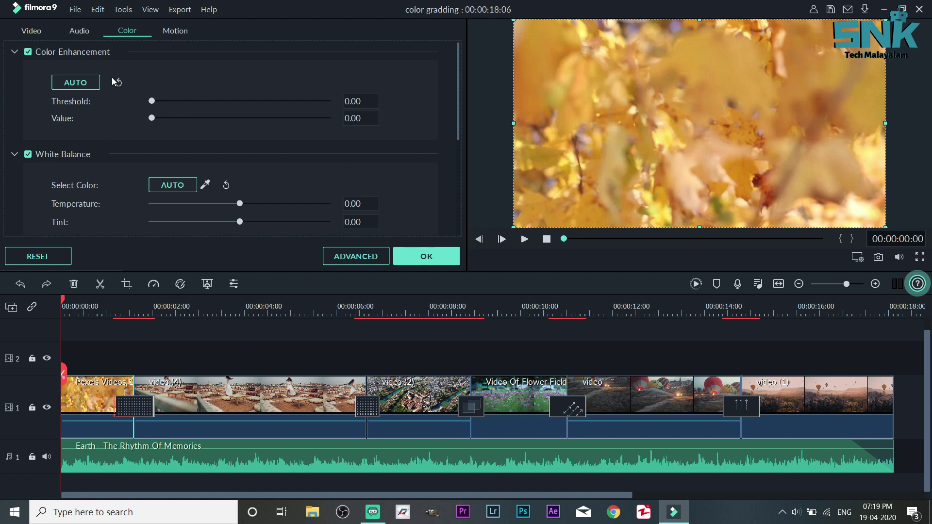
- Try automatic color enhancement and automatic white balance on the leaves clip, resetting each one
{"action": "left_click", "coordinate": [90, 83]}
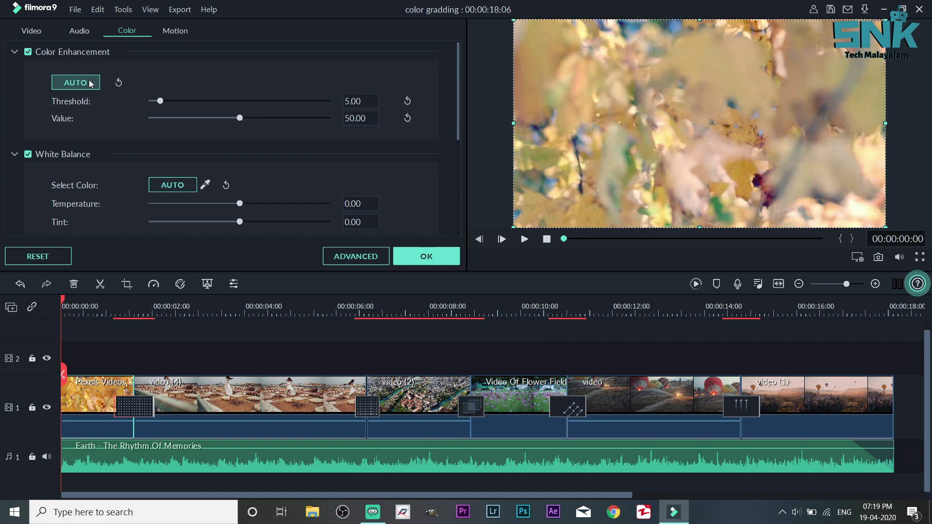
{"action": "left_click", "coordinate": [90, 83]}
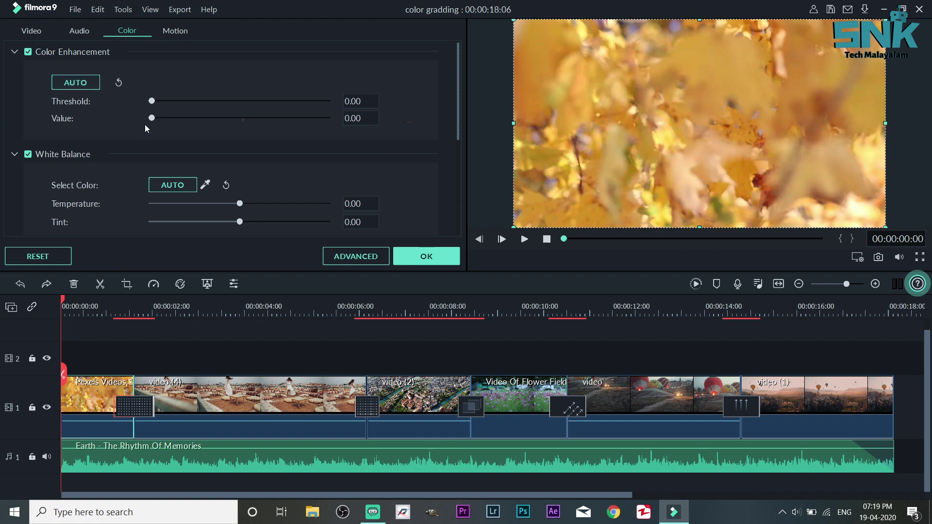
{"action": "scroll", "coordinate": [101, 197], "scroll_direction": "down", "scroll_amount": 4}
{"action": "scroll", "coordinate": [100, 197], "scroll_direction": "up", "scroll_amount": 3}
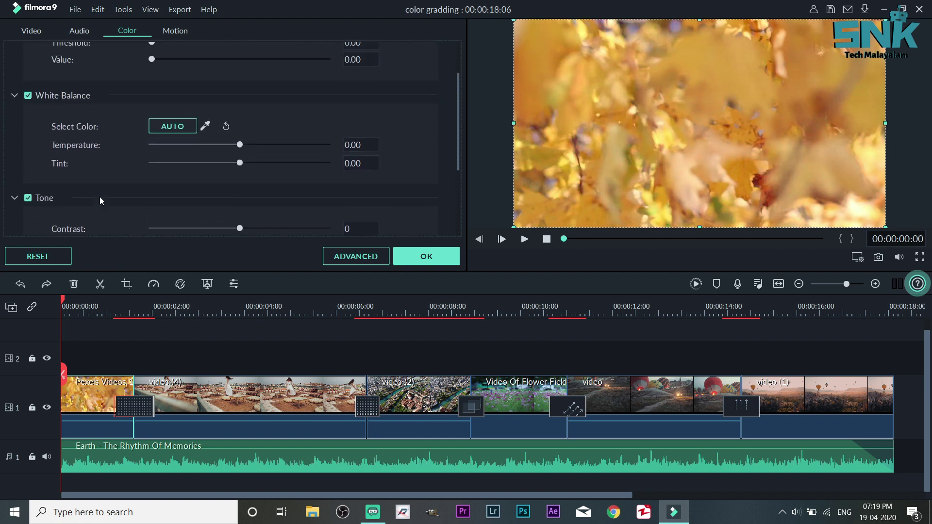
{"action": "left_click", "coordinate": [162, 148]}
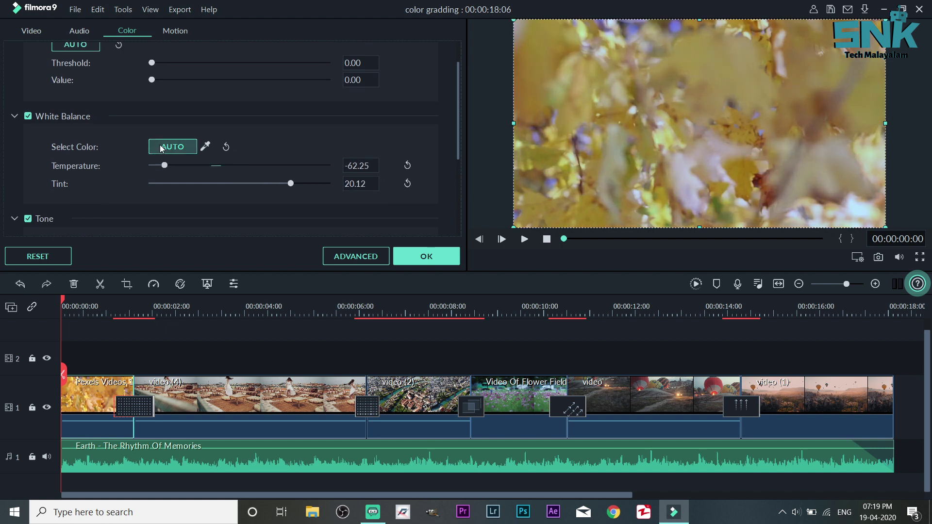
{"action": "left_click", "coordinate": [230, 149]}
- Try the 007 Series and Game of Thrones 3D LUTs on the clip, and reset the LUT to None
{"action": "scroll", "coordinate": [229, 148], "scroll_direction": "down", "scroll_amount": 3}
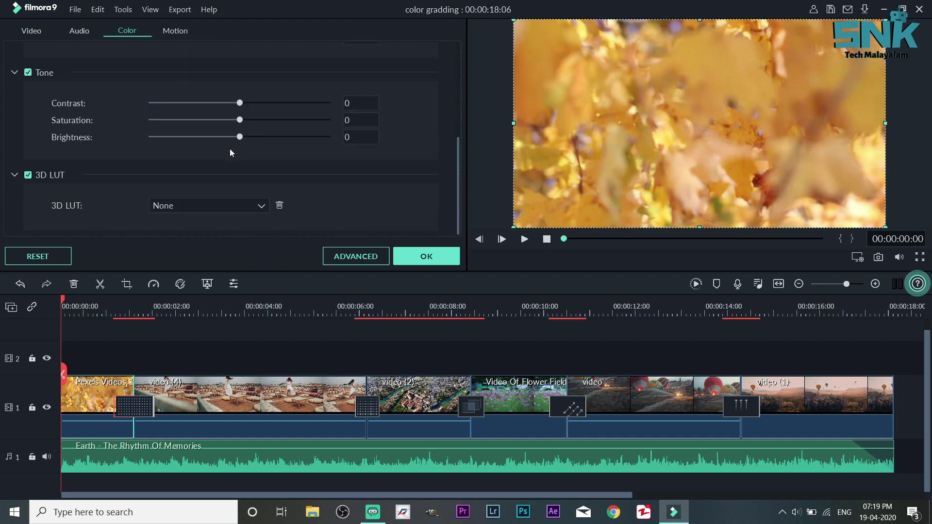
{"action": "left_click", "coordinate": [178, 204]}
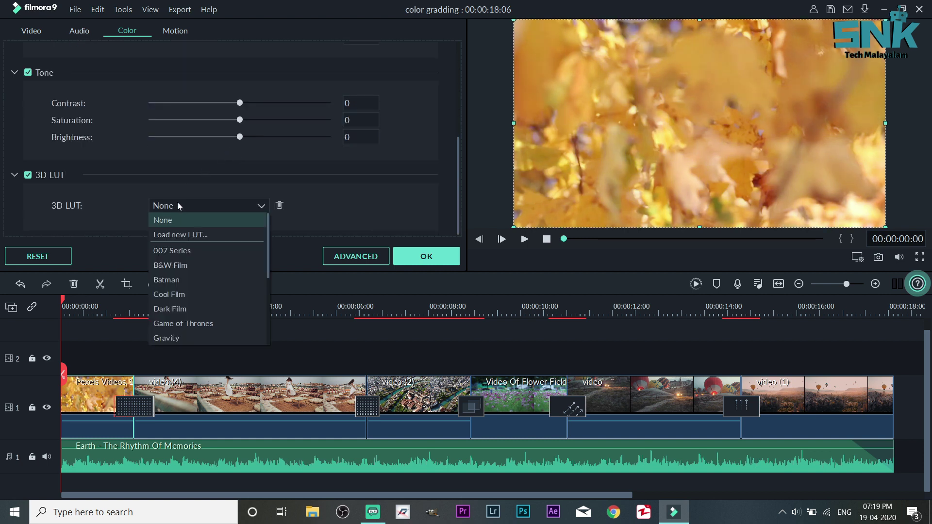
{"action": "left_click", "coordinate": [184, 252]}
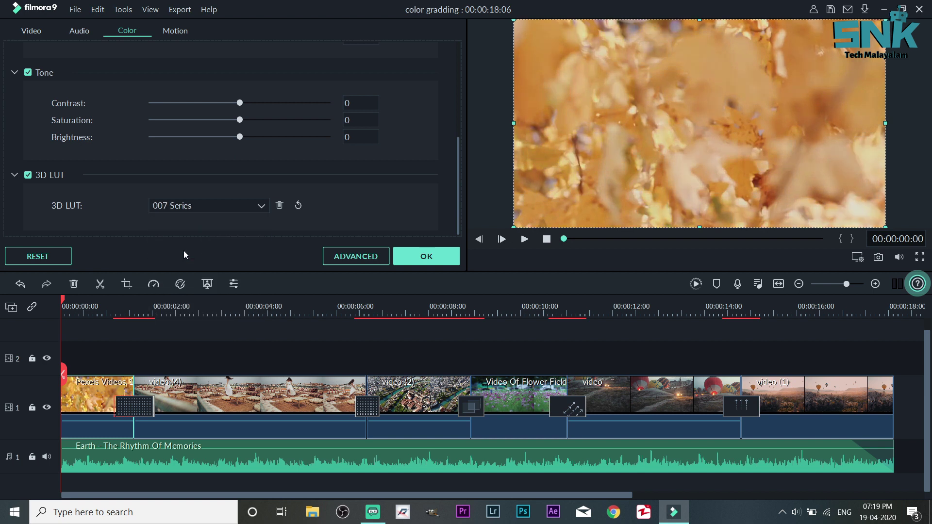
{"action": "left_click", "coordinate": [199, 205]}
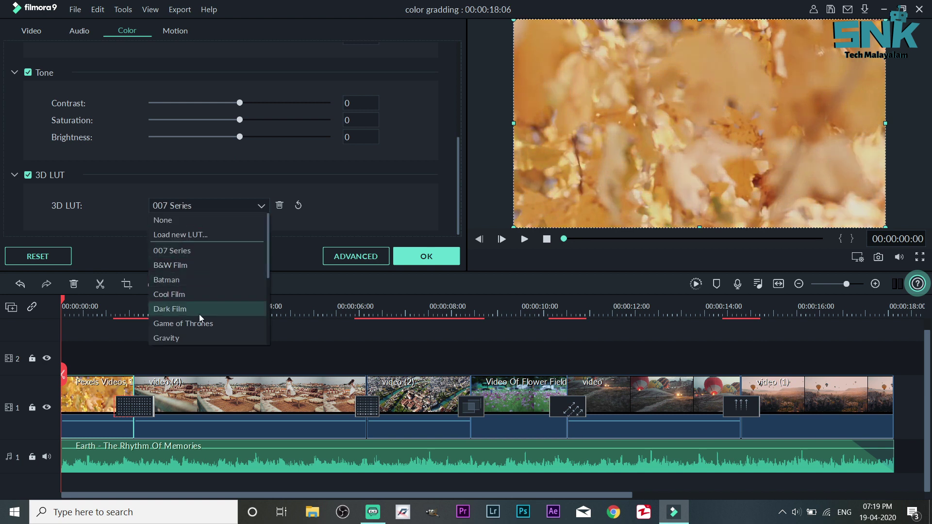
{"action": "scroll", "coordinate": [199, 313], "scroll_direction": "down", "scroll_amount": 4}
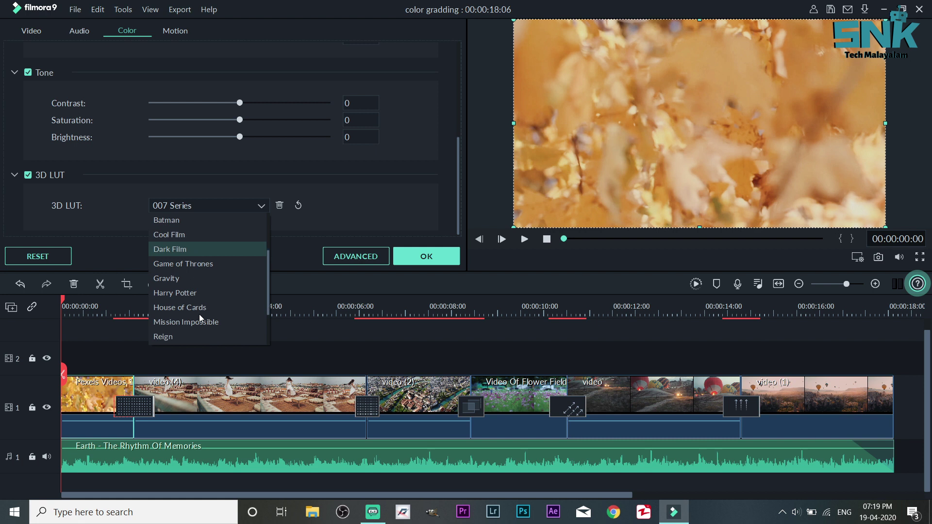
{"action": "scroll", "coordinate": [199, 315], "scroll_direction": "up", "scroll_amount": 2}
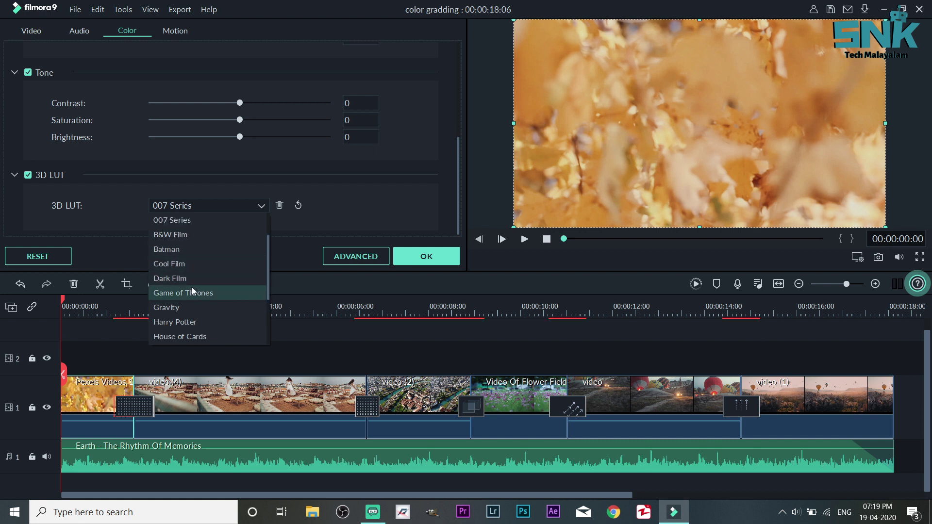
{"action": "left_click", "coordinate": [194, 294]}
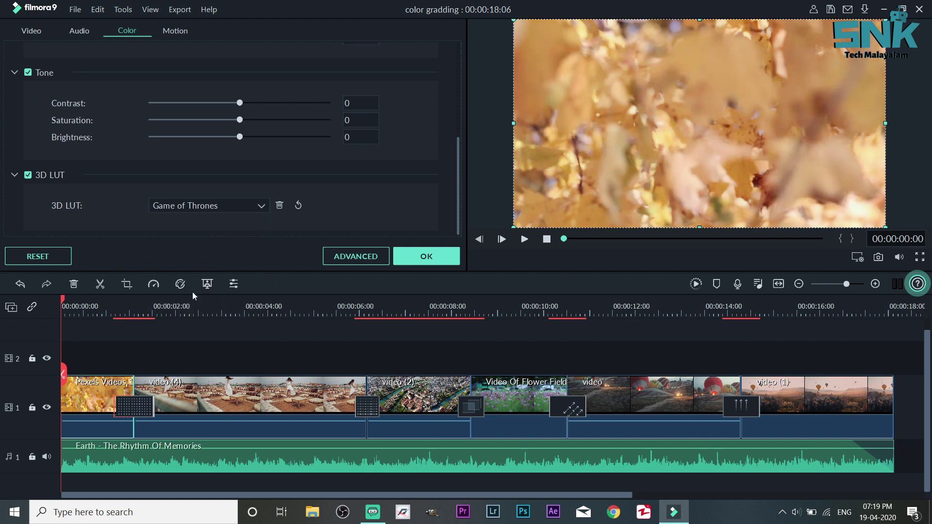
{"action": "left_click", "coordinate": [188, 205]}
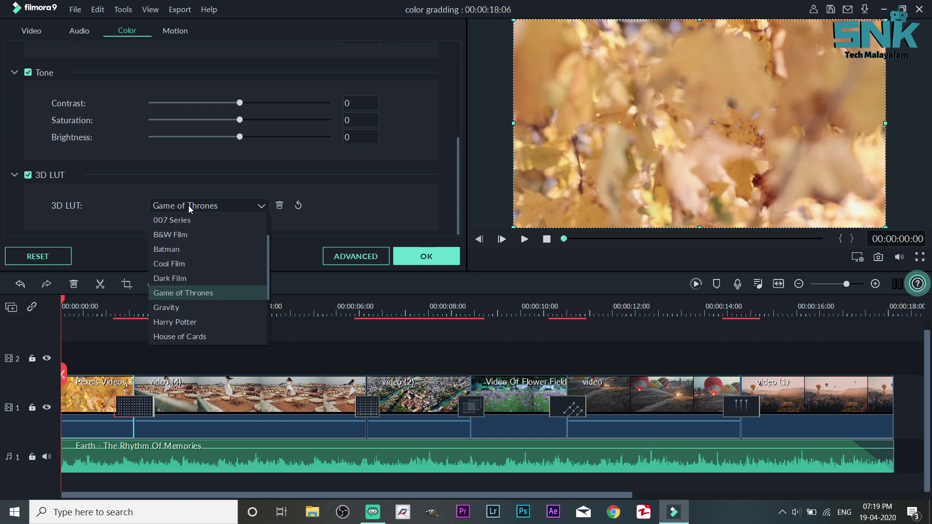
{"action": "scroll", "coordinate": [181, 222], "scroll_direction": "up", "scroll_amount": 2}
{"action": "key", "text": "Escape"}
{"action": "left_click", "coordinate": [298, 205]}
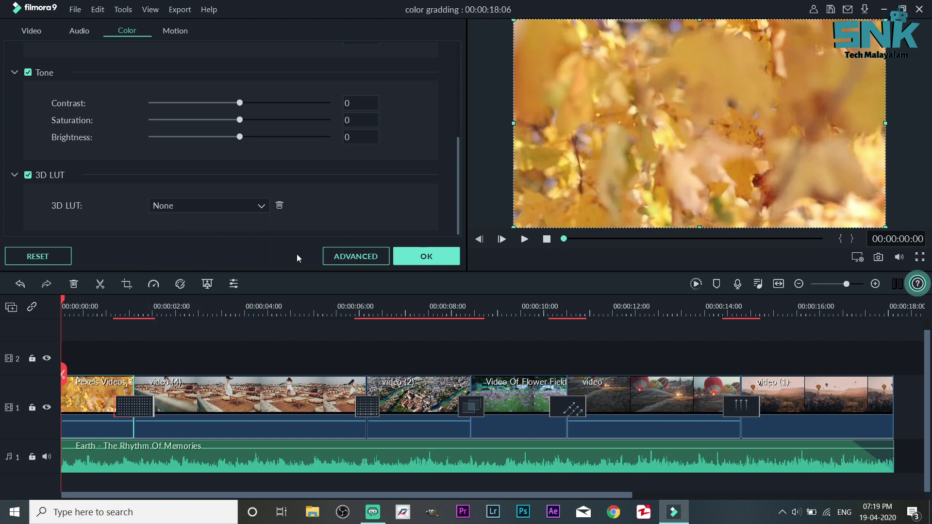
- In Advanced Color Correction, set the clip's white balance to temperature -21.94 and tint -4.26
{"action": "left_click", "coordinate": [335, 258]}
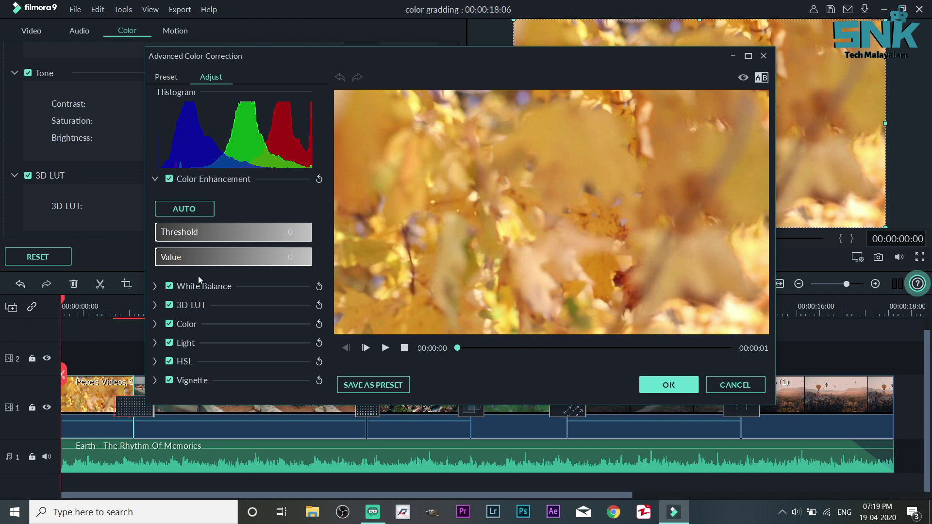
{"action": "left_click", "coordinate": [155, 287]}
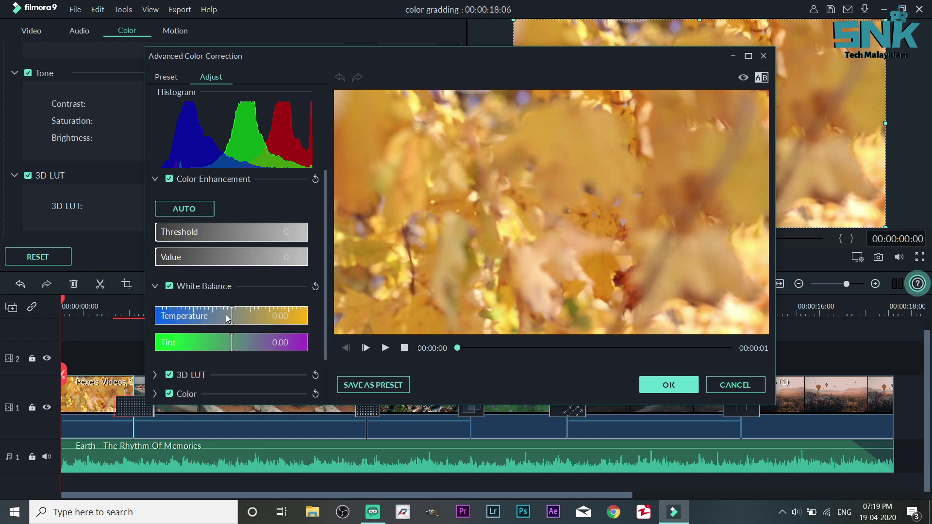
{"action": "left_click_drag", "start_coordinate": [246, 314], "coordinate": [187, 319]}
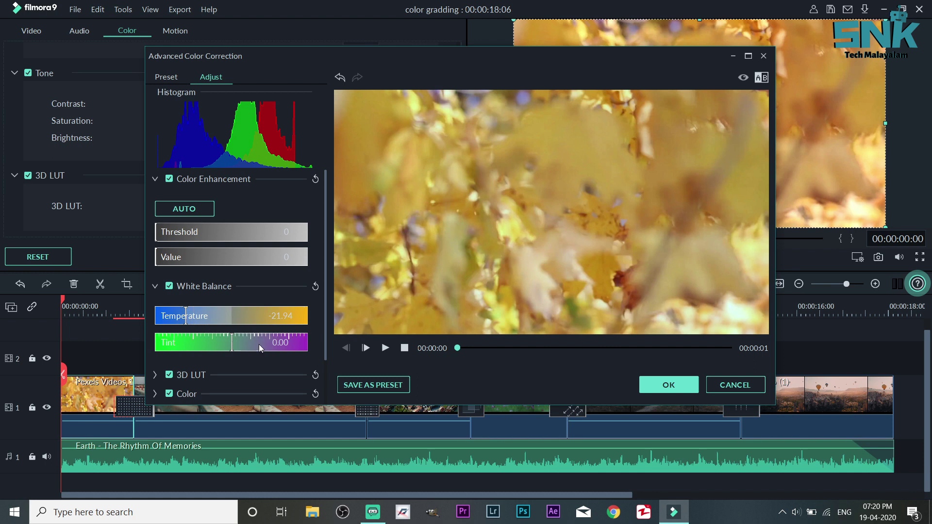
{"action": "left_click_drag", "start_coordinate": [272, 344], "coordinate": [205, 344]}
- Try the Cool Film 3D LUT in the advanced correction and return it to None
{"action": "scroll", "coordinate": [238, 344], "scroll_direction": "down", "scroll_amount": 2}
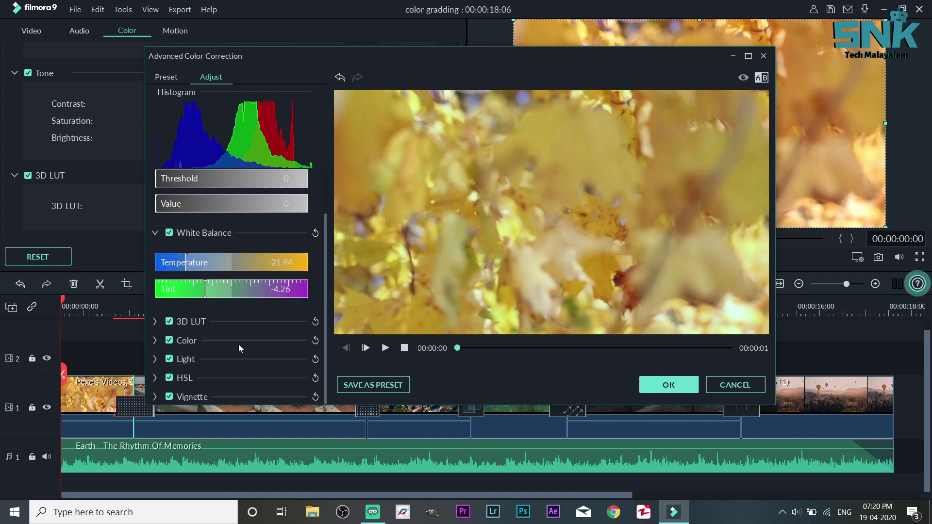
{"action": "left_click", "coordinate": [169, 329]}
{"action": "scroll", "coordinate": [249, 344], "scroll_direction": "down", "scroll_amount": 1}
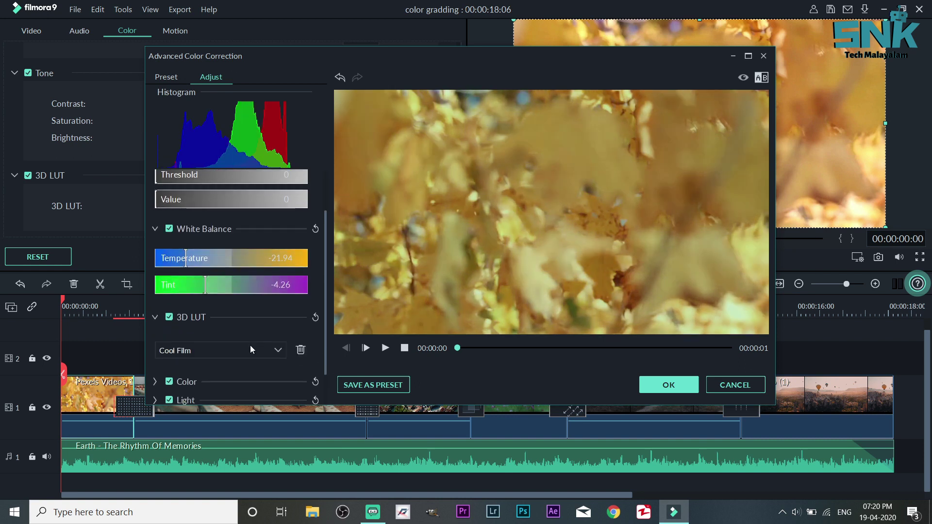
{"action": "left_click", "coordinate": [250, 345]}
{"action": "left_click", "coordinate": [231, 367]}
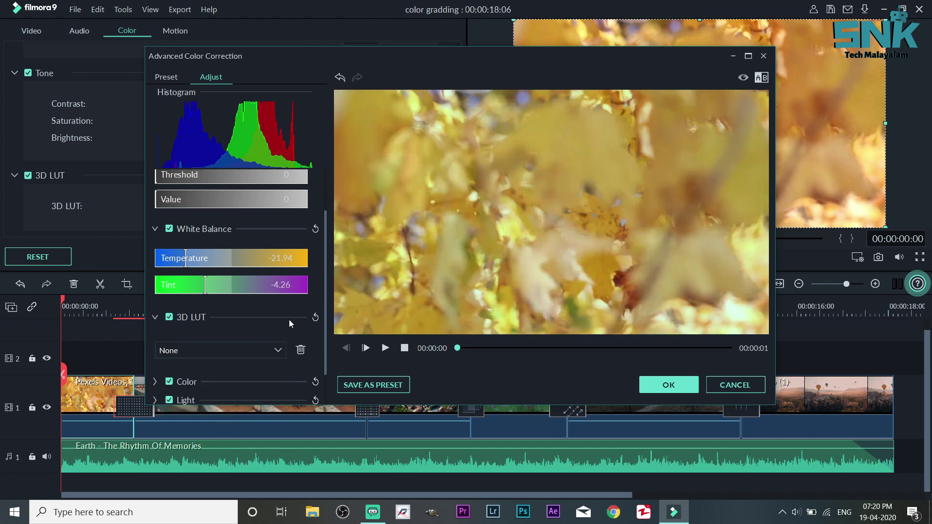
- Set the exposure to 3 in the advanced Color adjustments
{"action": "scroll", "coordinate": [290, 319], "scroll_direction": "down", "scroll_amount": 1}
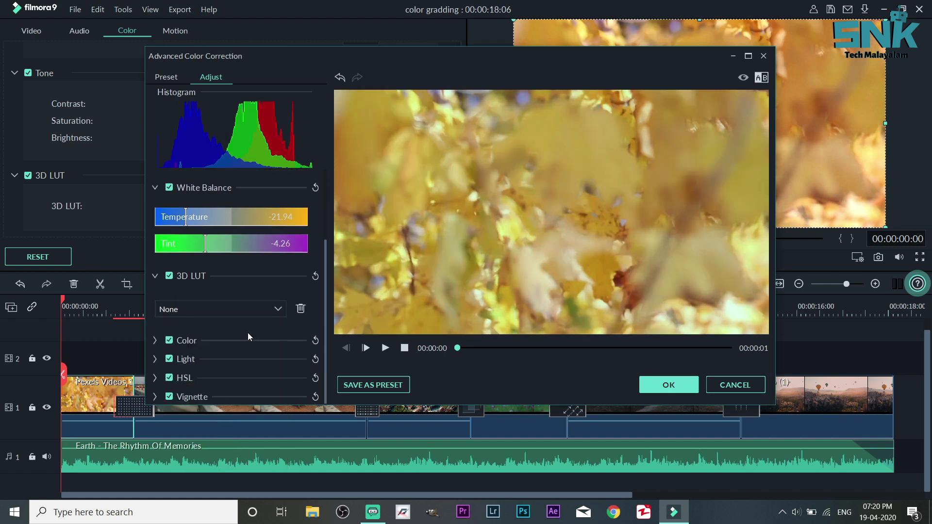
{"action": "left_click", "coordinate": [157, 341]}
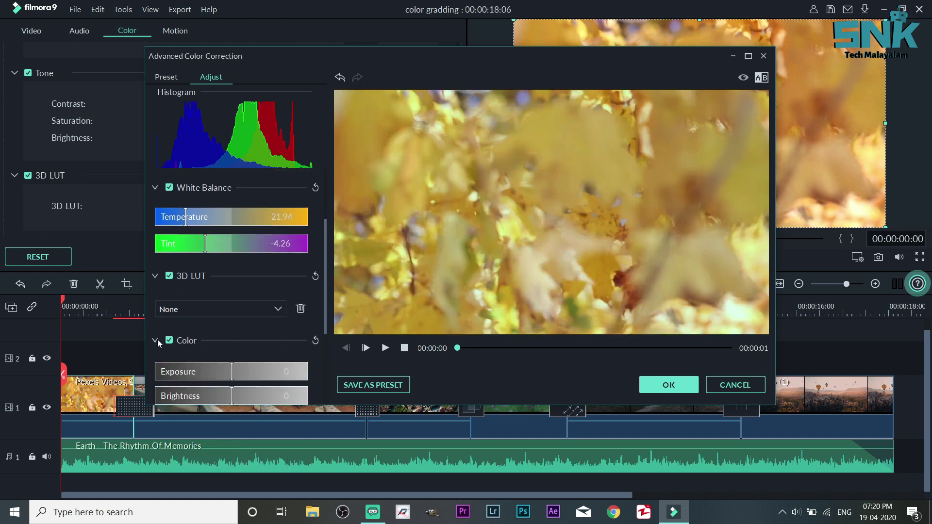
{"action": "scroll", "coordinate": [213, 357], "scroll_direction": "down", "scroll_amount": 1}
{"action": "left_click", "coordinate": [217, 349]}
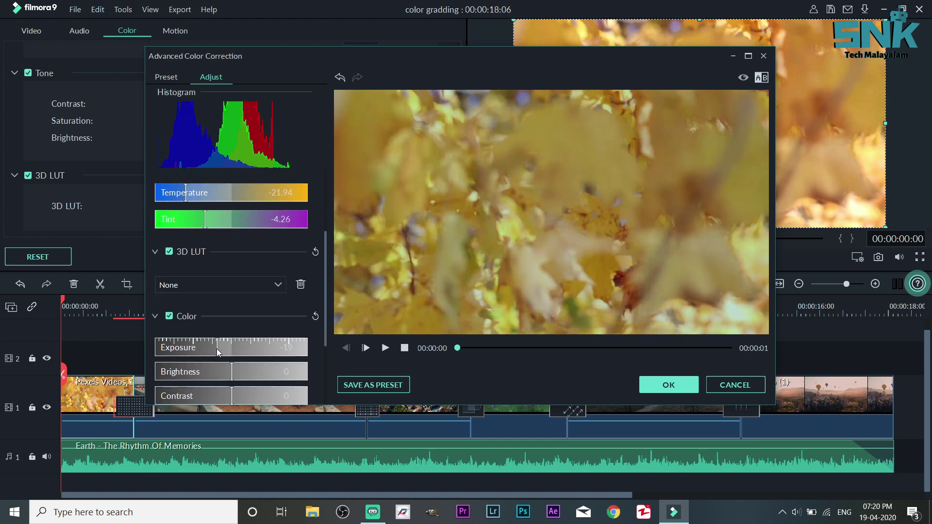
{"action": "left_click", "coordinate": [240, 349]}
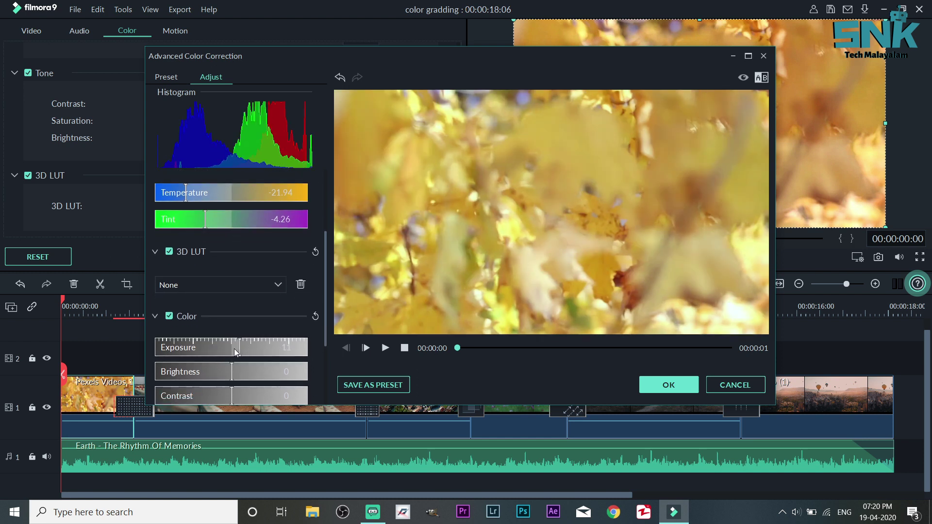
{"action": "left_click", "coordinate": [234, 349]}
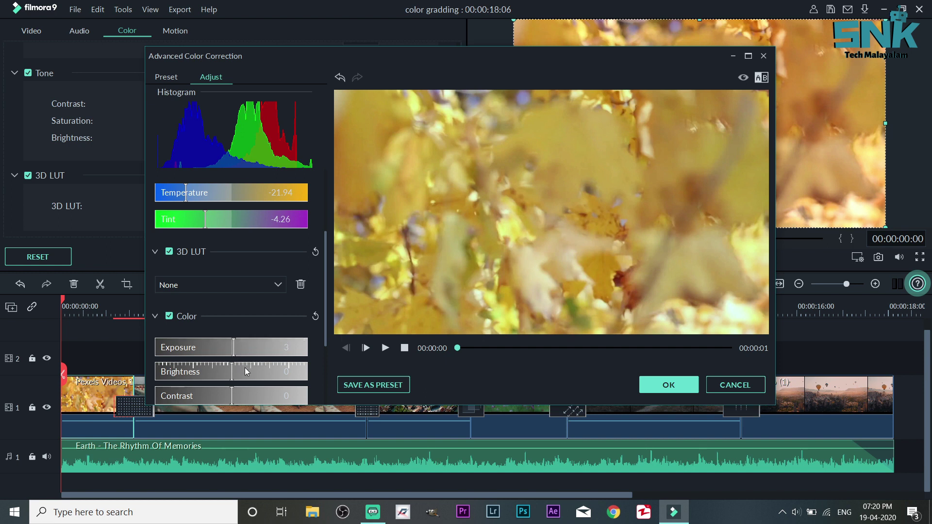
- Try a brightness of 8 and return it to 0
{"action": "scroll", "coordinate": [245, 368], "scroll_direction": "down", "scroll_amount": 1}
{"action": "left_click", "coordinate": [237, 363]}
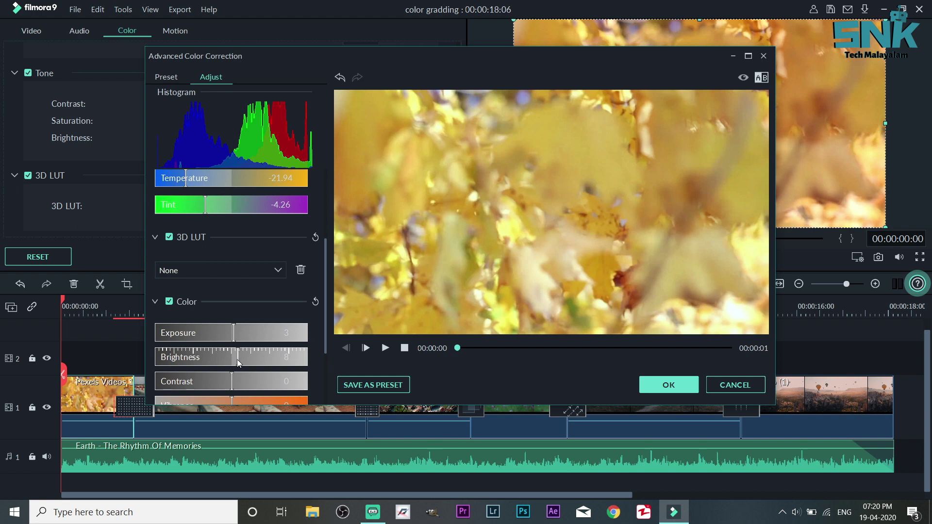
{"action": "left_click", "coordinate": [233, 359]}
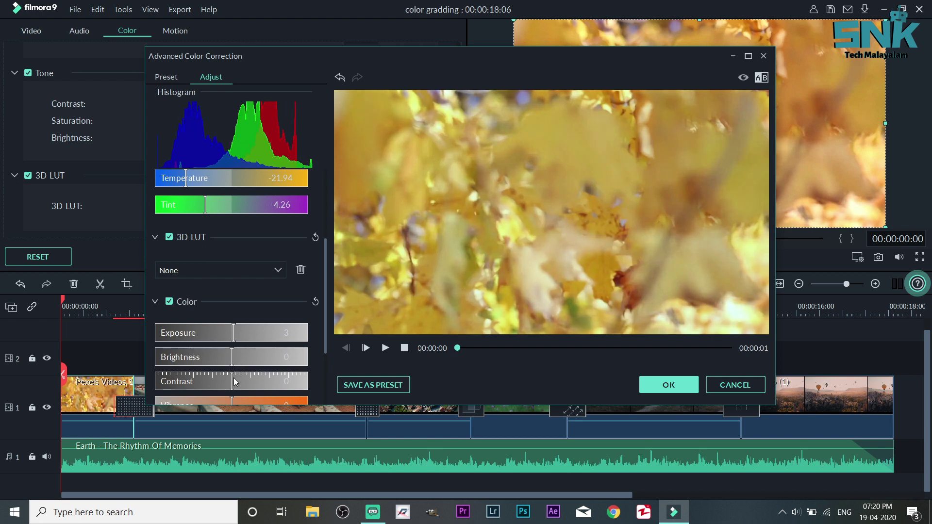
- Set the clip's contrast to 3 and vibrance to 9
{"action": "scroll", "coordinate": [234, 377], "scroll_direction": "down", "scroll_amount": 1}
{"action": "left_click_drag", "start_coordinate": [234, 377], "coordinate": [253, 384]}
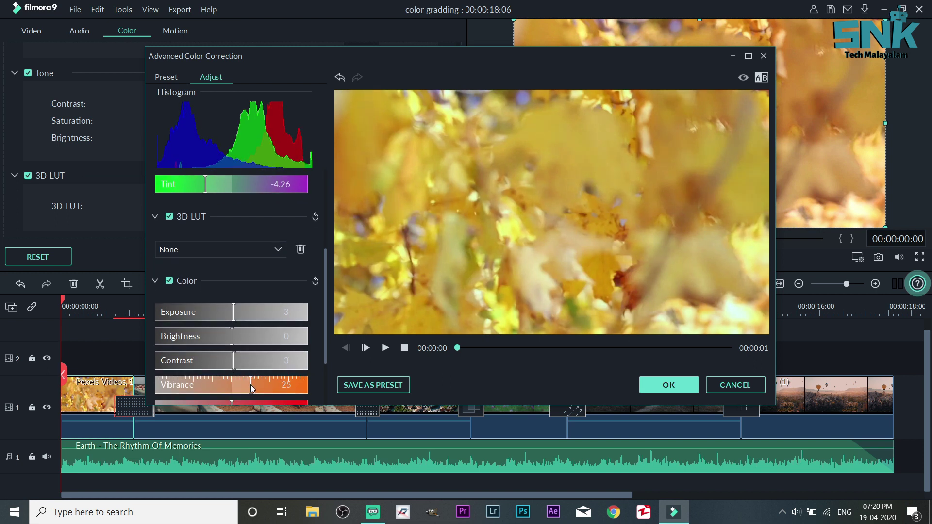
{"action": "left_click_drag", "start_coordinate": [244, 385], "coordinate": [239, 384]}
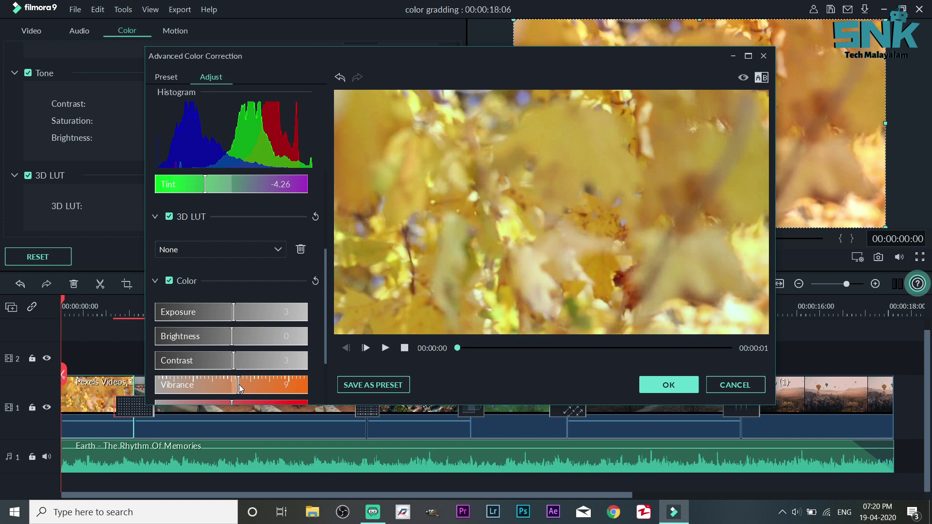
- Set the clip's saturation to 5 in the advanced Color adjustments
{"action": "scroll", "coordinate": [239, 384], "scroll_direction": "down", "scroll_amount": 1}
{"action": "scroll", "coordinate": [239, 384], "scroll_direction": "down", "scroll_amount": 1}
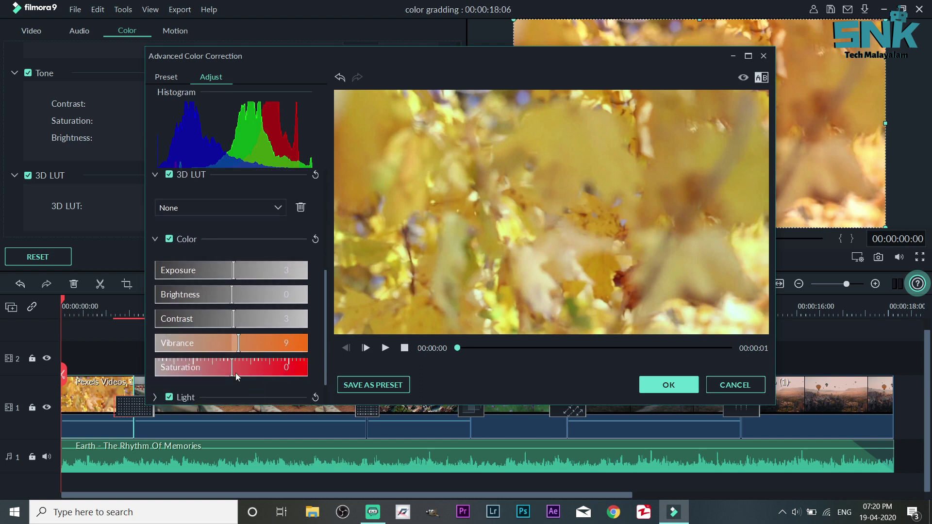
{"action": "left_click", "coordinate": [236, 368]}
- Set the clip's highlights to -23 in the advanced Light adjustments
{"action": "scroll", "coordinate": [236, 376], "scroll_direction": "down", "scroll_amount": 1}
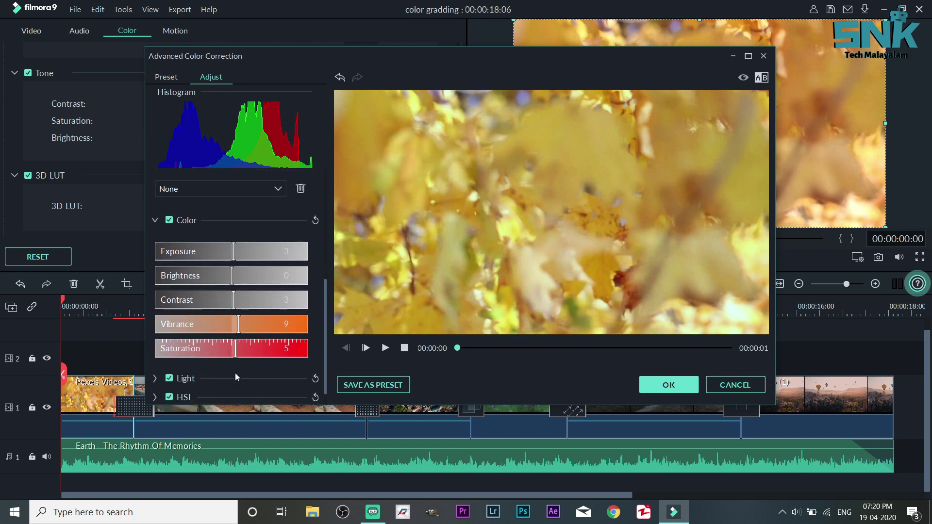
{"action": "scroll", "coordinate": [235, 374], "scroll_direction": "down", "scroll_amount": 1}
{"action": "left_click", "coordinate": [154, 358]}
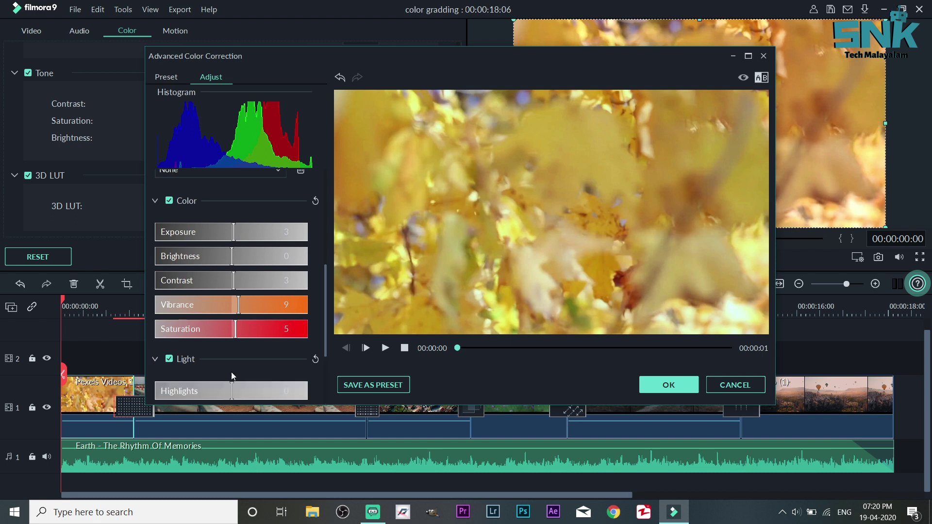
{"action": "scroll", "coordinate": [232, 373], "scroll_direction": "down", "scroll_amount": 3}
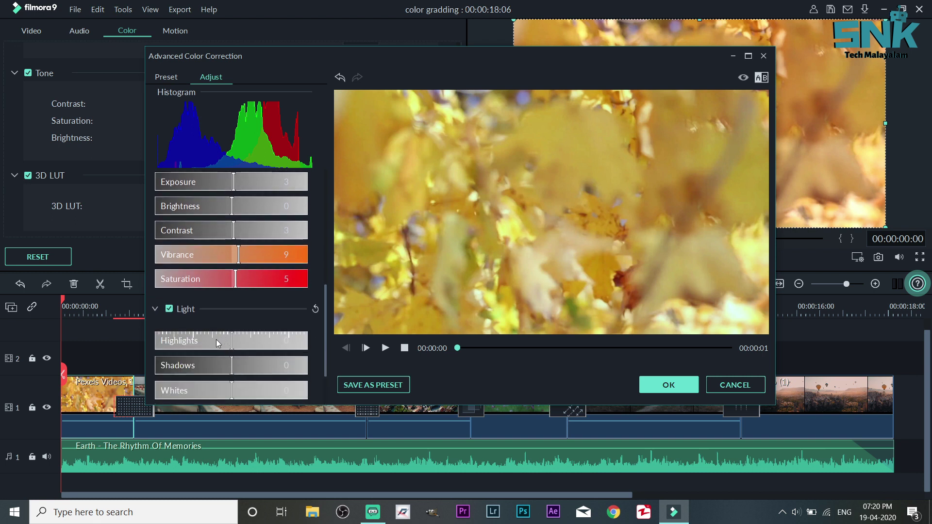
{"action": "left_click_drag", "start_coordinate": [216, 340], "coordinate": [191, 342]}
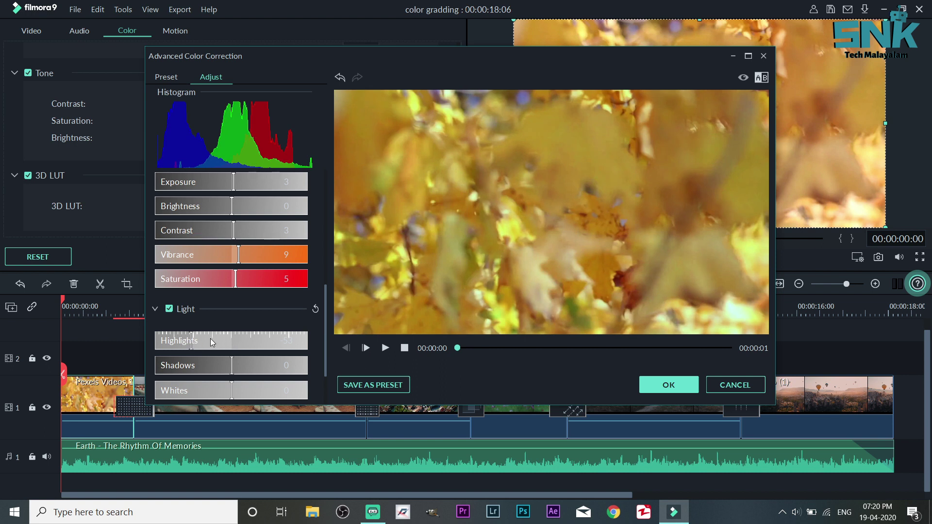
{"action": "left_click", "coordinate": [213, 341]}
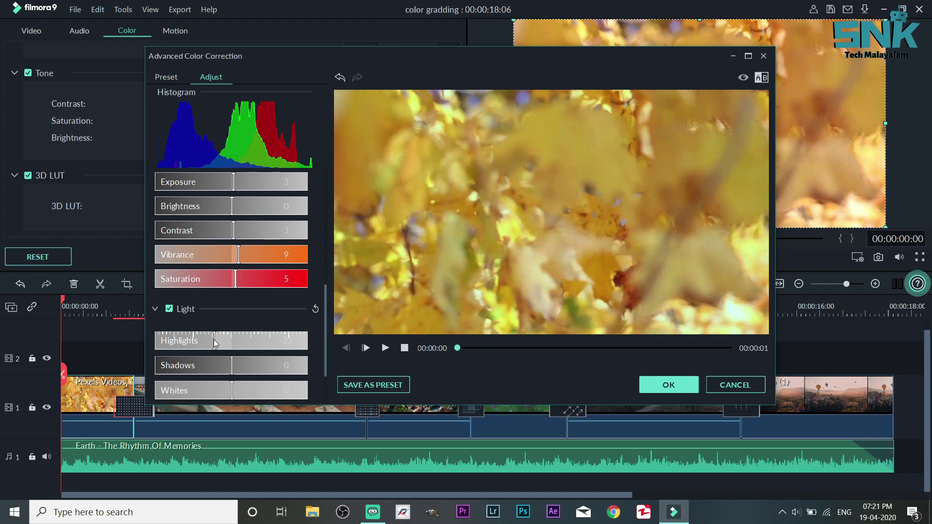
- Set the clip's shadows to -25 in the advanced Light adjustments
{"action": "scroll", "coordinate": [216, 349], "scroll_direction": "down", "scroll_amount": 1}
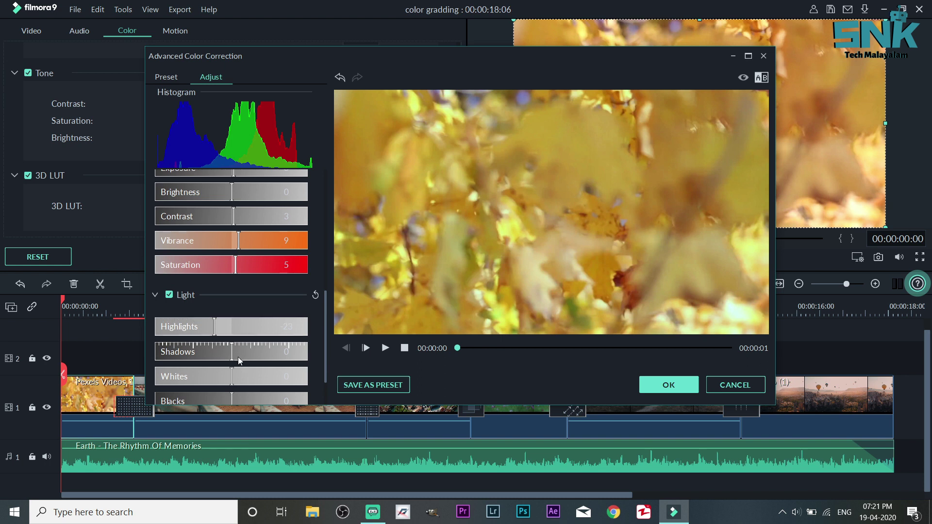
{"action": "left_click", "coordinate": [168, 353]}
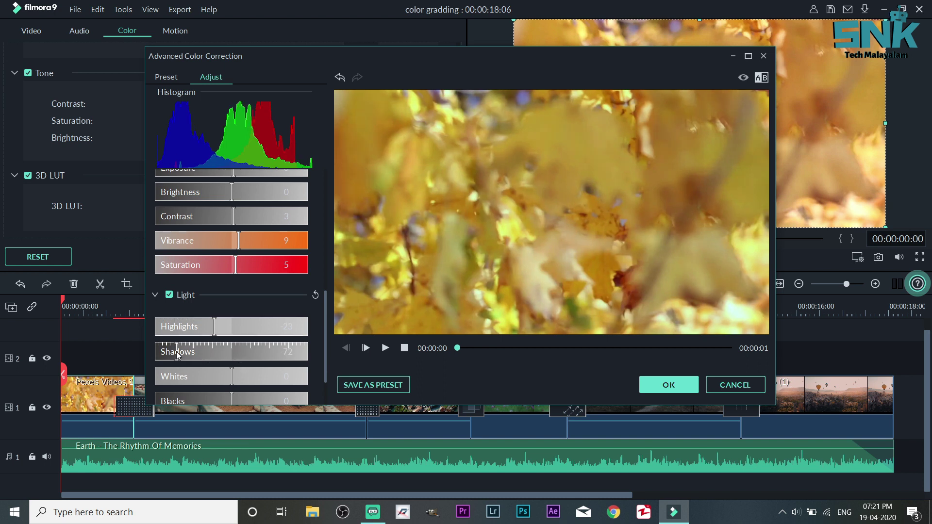
{"action": "left_click_drag", "start_coordinate": [168, 354], "coordinate": [212, 355]}
- Try raising and lowering the clip's whites, and return the value to 0
{"action": "scroll", "coordinate": [287, 347], "scroll_direction": "down", "scroll_amount": 1}
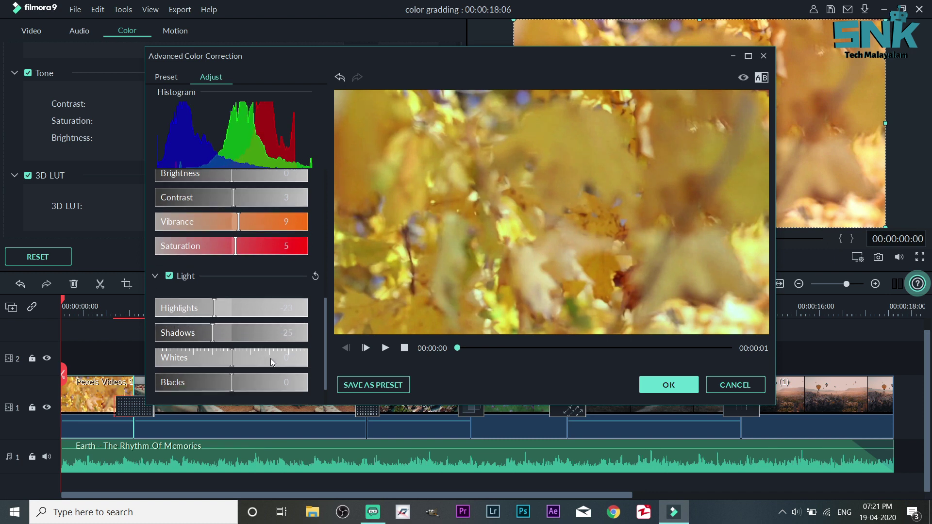
{"action": "left_click", "coordinate": [270, 355]}
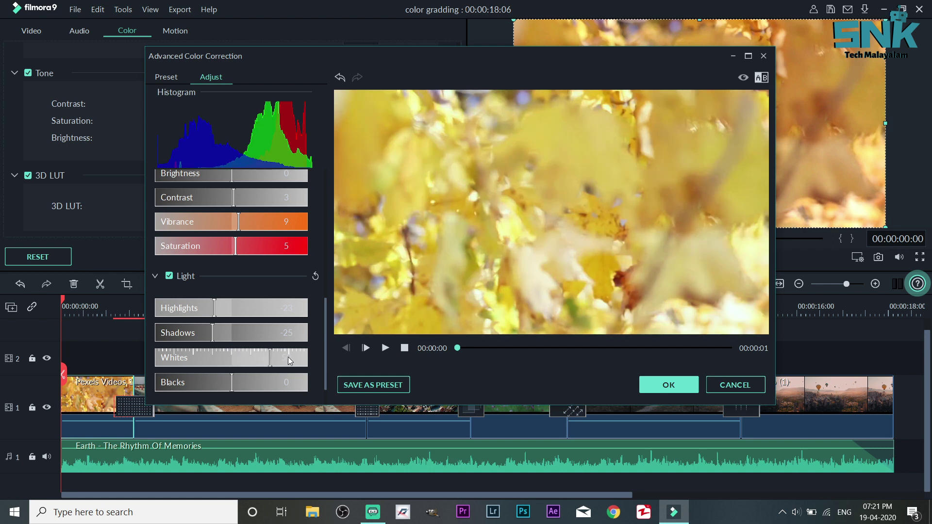
{"action": "left_click", "coordinate": [223, 359]}
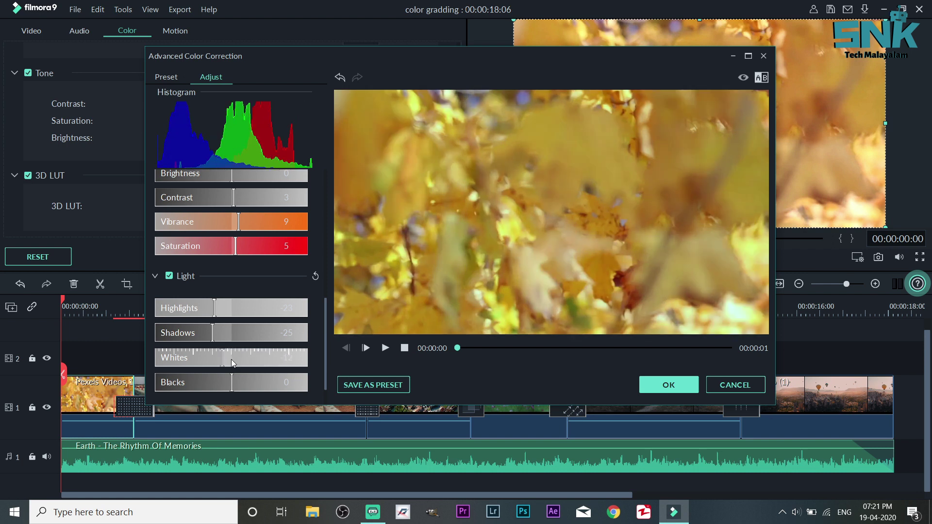
{"action": "left_click", "coordinate": [231, 359]}
- Try lowering the clip's blacks to -61 and return the value to 0
{"action": "scroll", "coordinate": [233, 362], "scroll_direction": "down", "scroll_amount": 1}
{"action": "left_click", "coordinate": [217, 368]}
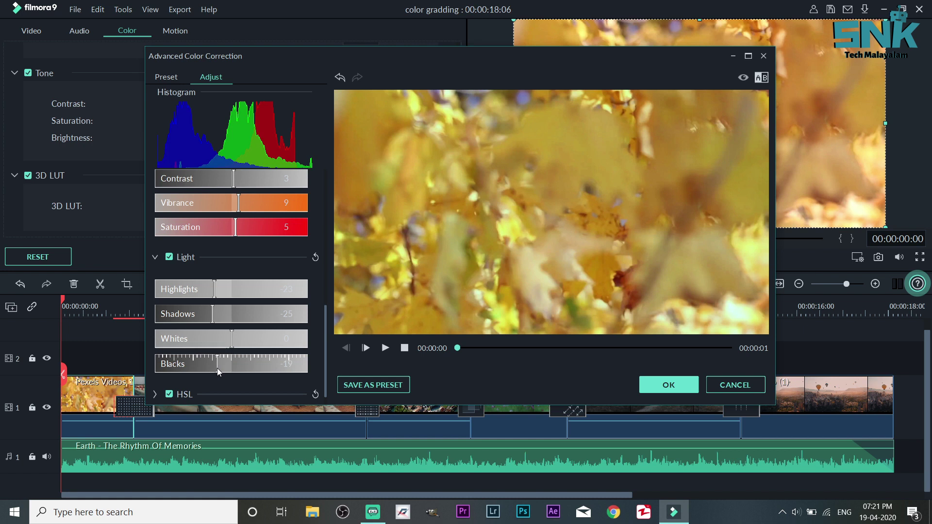
{"action": "left_click_drag", "start_coordinate": [217, 368], "coordinate": [197, 368]}
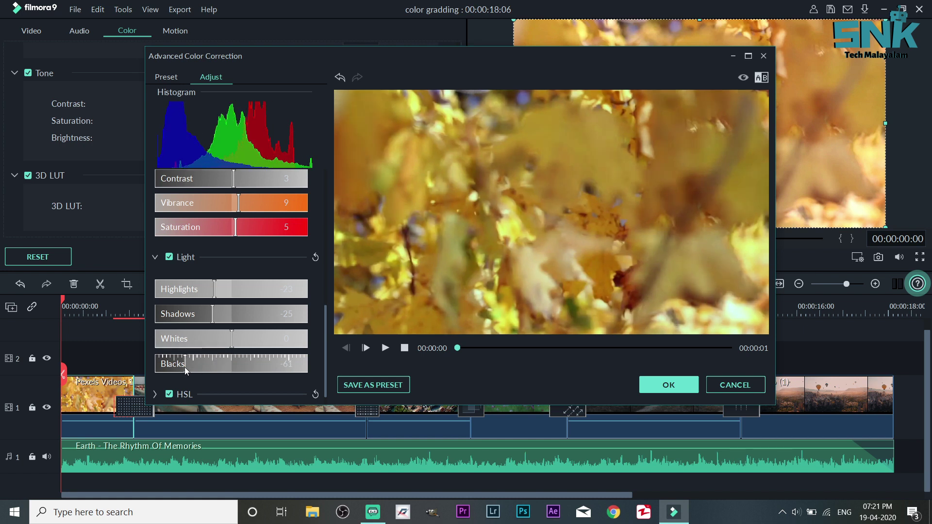
{"action": "left_click_drag", "start_coordinate": [171, 367], "coordinate": [232, 365]}
- Set the hue of the orange range to -6 in the HSL adjustments
{"action": "scroll", "coordinate": [233, 365], "scroll_direction": "down", "scroll_amount": 1}
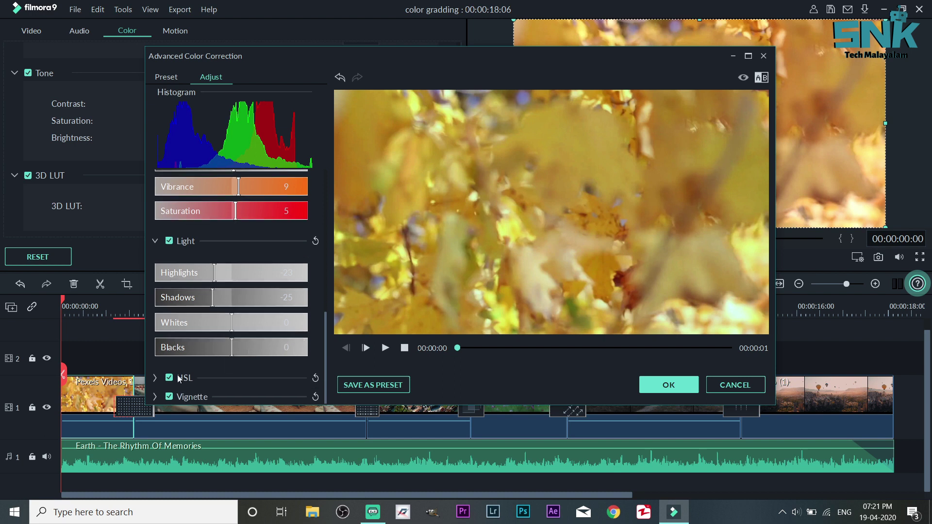
{"action": "left_click", "coordinate": [155, 373]}
{"action": "scroll", "coordinate": [211, 369], "scroll_direction": "down", "scroll_amount": 3}
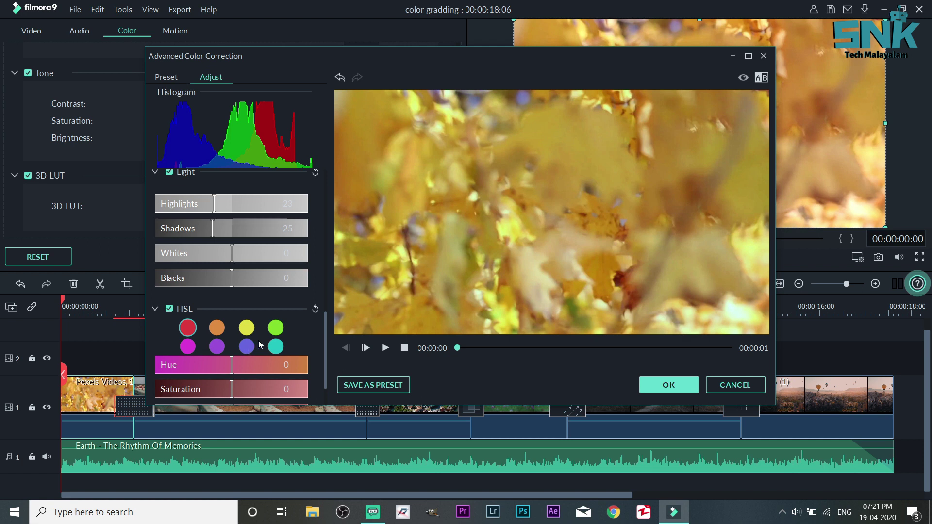
{"action": "left_click", "coordinate": [217, 328]}
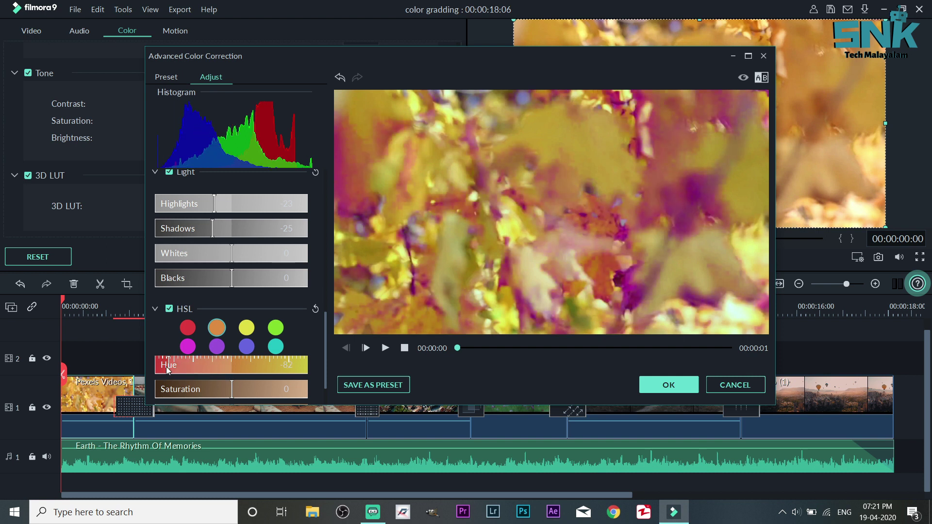
{"action": "left_click_drag", "start_coordinate": [166, 366], "coordinate": [233, 376]}
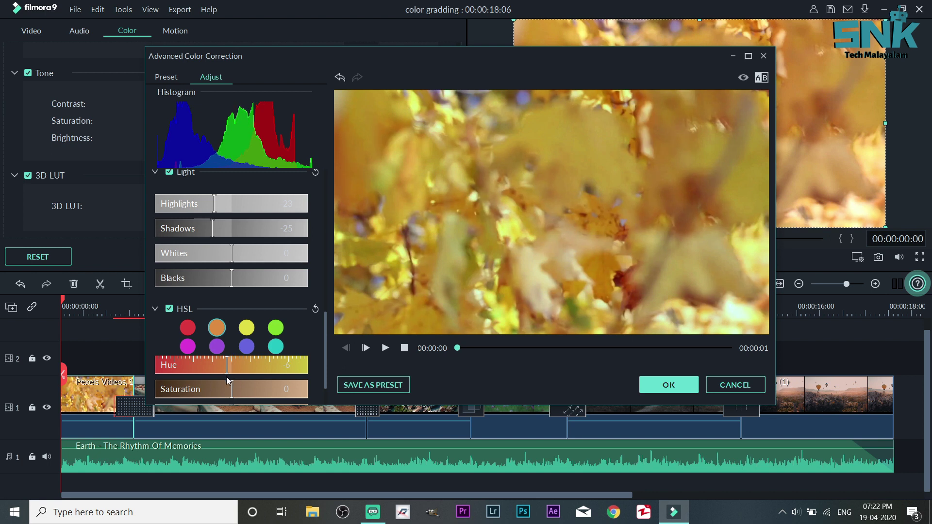
{"action": "left_click_drag", "start_coordinate": [229, 377], "coordinate": [237, 377]}
- Set the hue of the yellow range to -3 in the HSL adjustments
{"action": "scroll", "coordinate": [228, 382], "scroll_direction": "down", "scroll_amount": 1}
{"action": "left_click", "coordinate": [248, 305]}
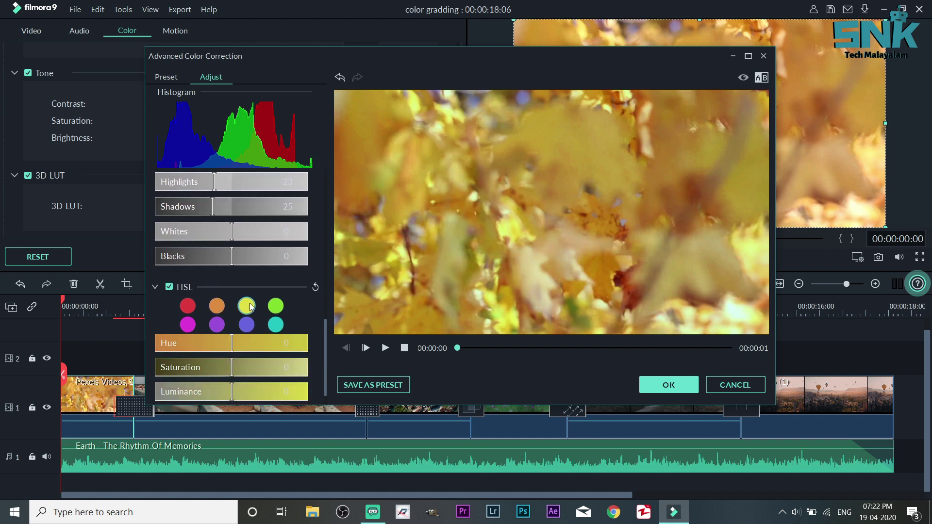
{"action": "left_click_drag", "start_coordinate": [231, 342], "coordinate": [182, 343]}
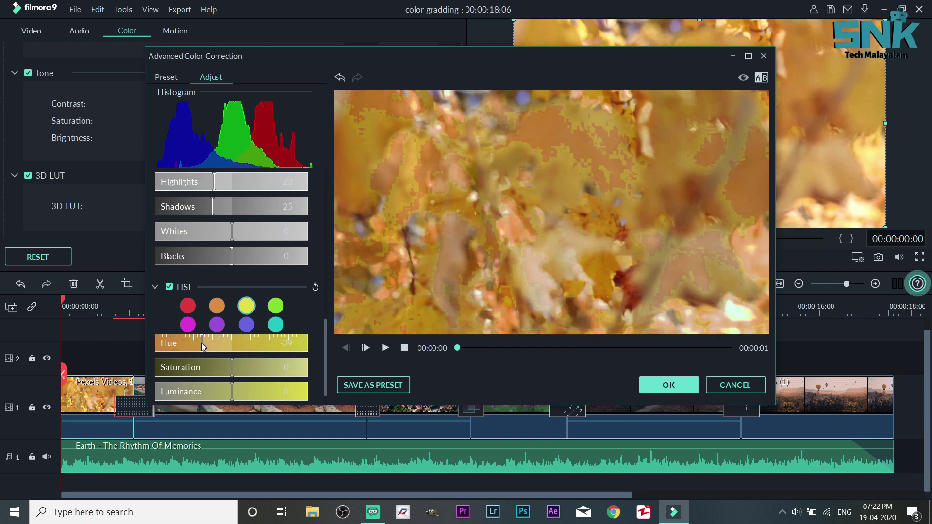
{"action": "left_click_drag", "start_coordinate": [220, 343], "coordinate": [232, 342]}
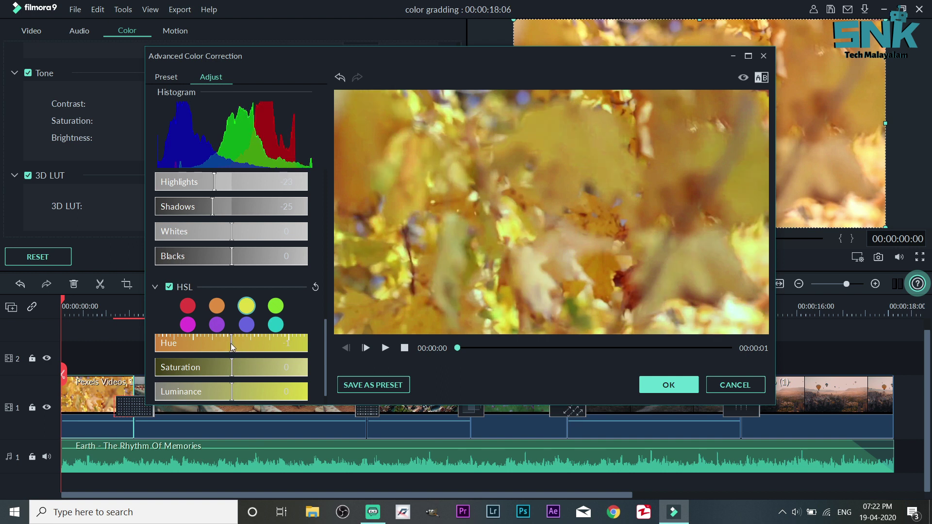
{"action": "left_click_drag", "start_coordinate": [232, 347], "coordinate": [229, 348]}
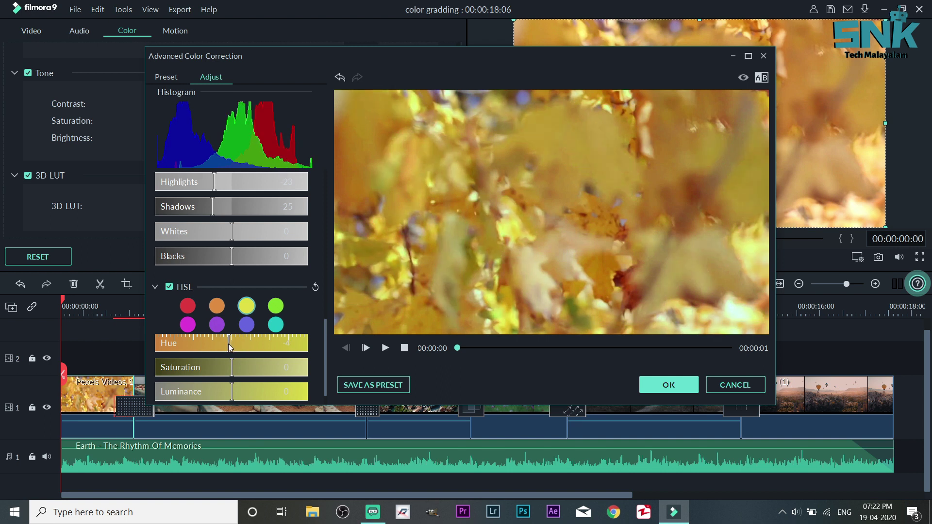
- Slightly raise the luminance of the HSL orange range and set the yellow range's luminance to -21
{"action": "scroll", "coordinate": [234, 360], "scroll_direction": "down", "scroll_amount": 2}
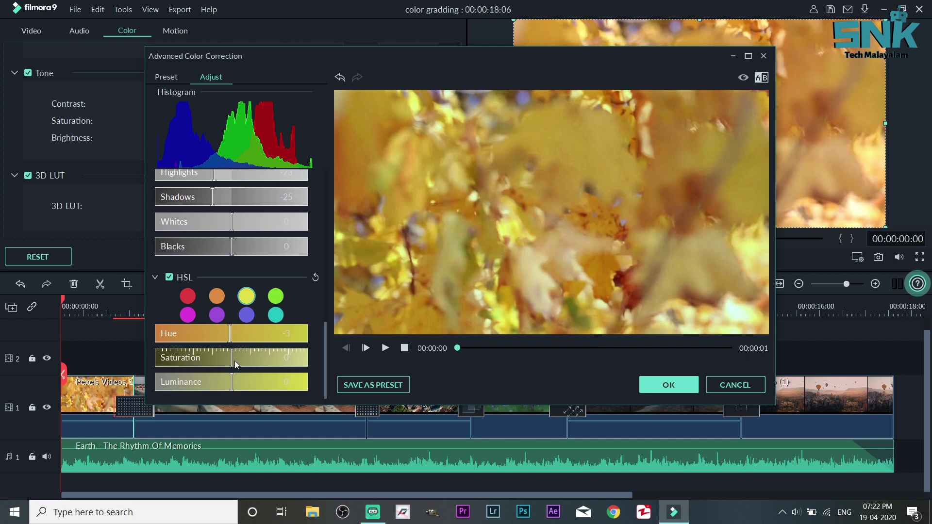
{"action": "left_click", "coordinate": [217, 289]}
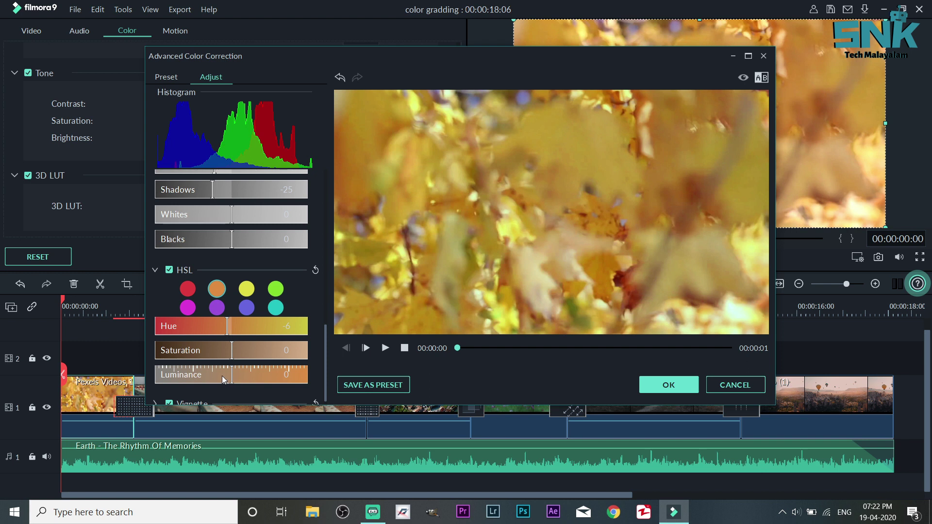
{"action": "mouse_move", "coordinate": [220, 376]}
{"action": "left_mouse_down"}
{"action": "mouse_move", "coordinate": [174, 378]}
{"action": "mouse_move", "coordinate": [306, 381]}
{"action": "mouse_move", "coordinate": [163, 378]}
{"action": "mouse_move", "coordinate": [255, 378]}
{"action": "mouse_move", "coordinate": [237, 377]}
{"action": "left_mouse_up"}
{"action": "left_click", "coordinate": [245, 288]}
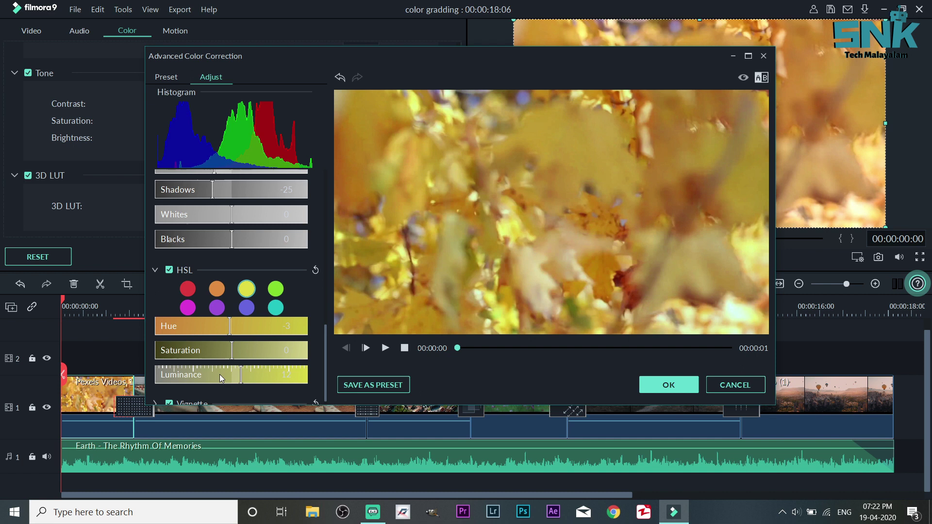
{"action": "mouse_move", "coordinate": [219, 374]}
{"action": "left_mouse_down"}
{"action": "mouse_move", "coordinate": [200, 375]}
{"action": "mouse_move", "coordinate": [216, 378]}
{"action": "left_mouse_up"}
- Try a hue of 26 for the HSL blue range, preview the clip, and set that hue to 7
{"action": "scroll", "coordinate": [214, 375], "scroll_direction": "down", "scroll_amount": 1}
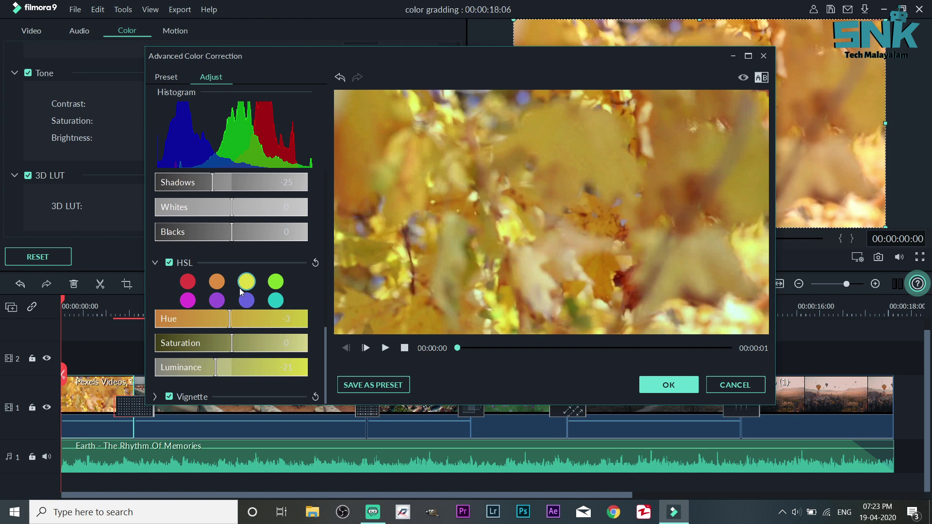
{"action": "left_click", "coordinate": [255, 303]}
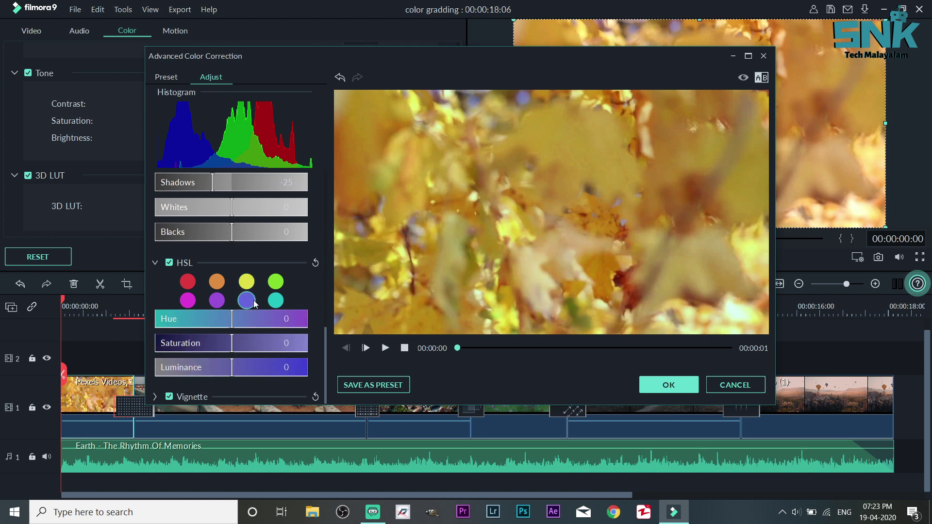
{"action": "left_click_drag", "start_coordinate": [233, 320], "coordinate": [251, 321]}
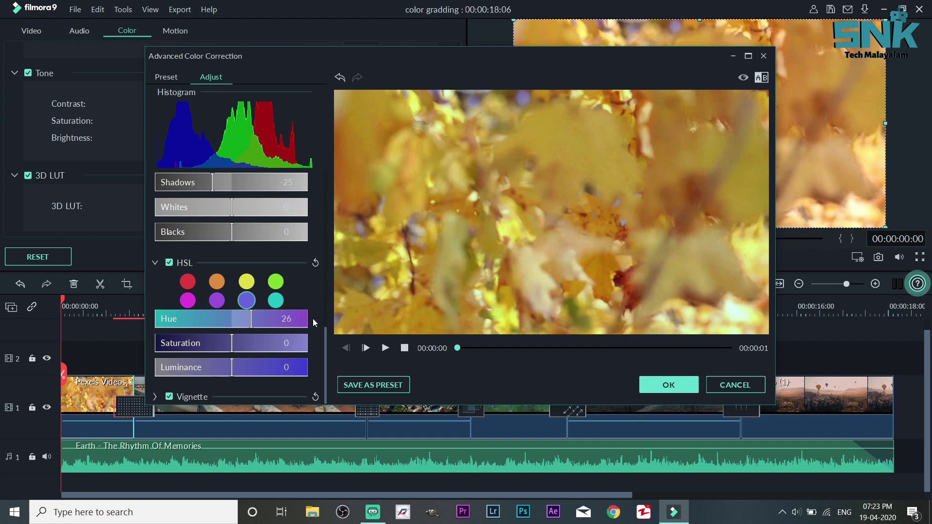
{"action": "left_click", "coordinate": [385, 348]}
{"action": "left_click", "coordinate": [385, 348]}
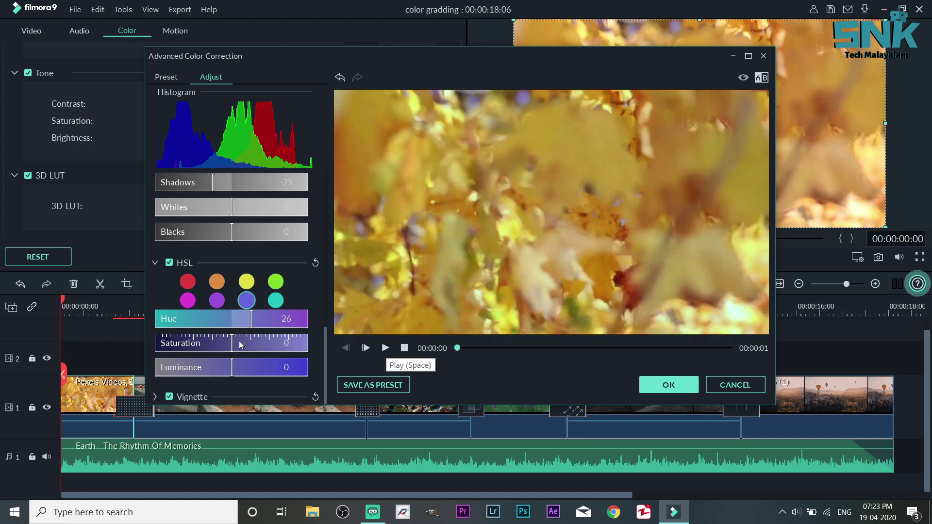
{"action": "left_click_drag", "start_coordinate": [241, 318], "coordinate": [237, 318]}
- Set the HSL cyan range to hue 7, saturation 7 and luminance 6, and the blue range to saturation 9 and luminance 3
{"action": "left_click", "coordinate": [272, 301]}
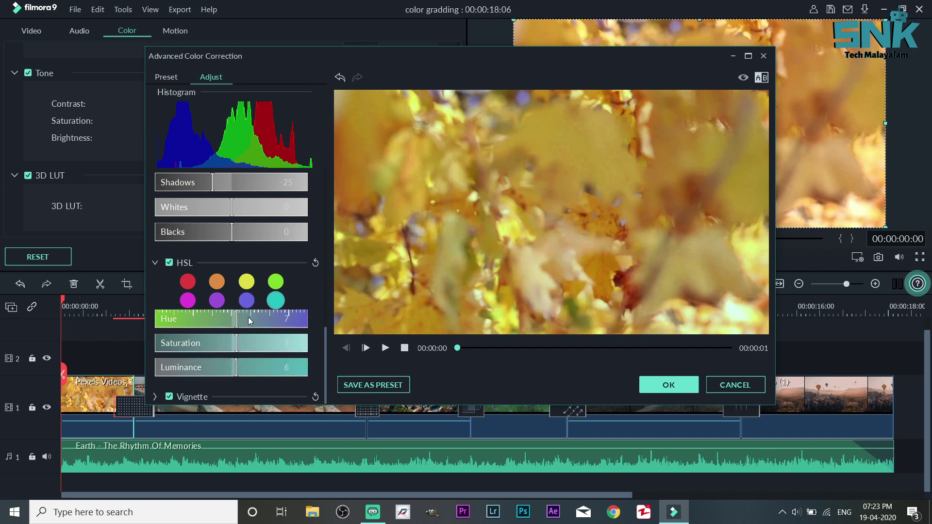
{"action": "left_click", "coordinate": [247, 301]}
{"action": "left_click_drag", "start_coordinate": [232, 343], "coordinate": [235, 368]}
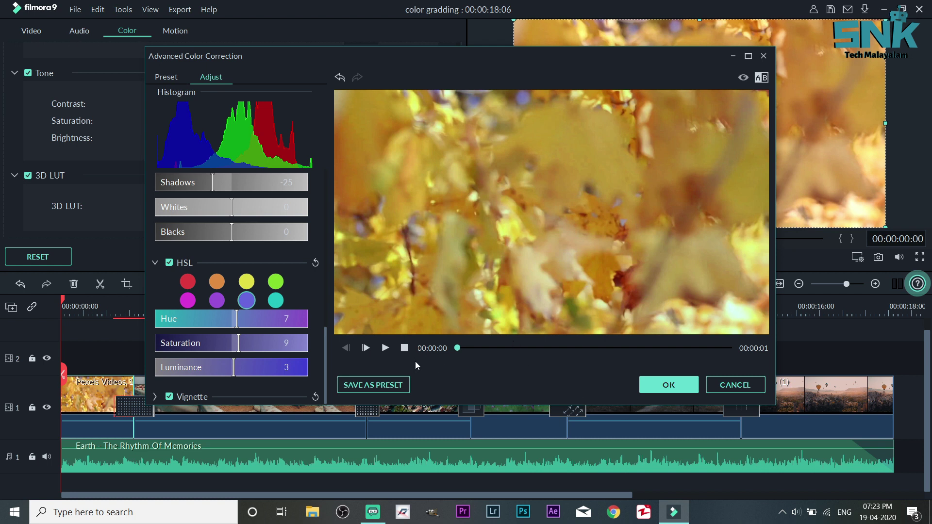
- Set the HSL green range's saturation to 13, slightly raise its luminance, and apply the color correction to the clip
{"action": "left_click", "coordinate": [275, 281]}
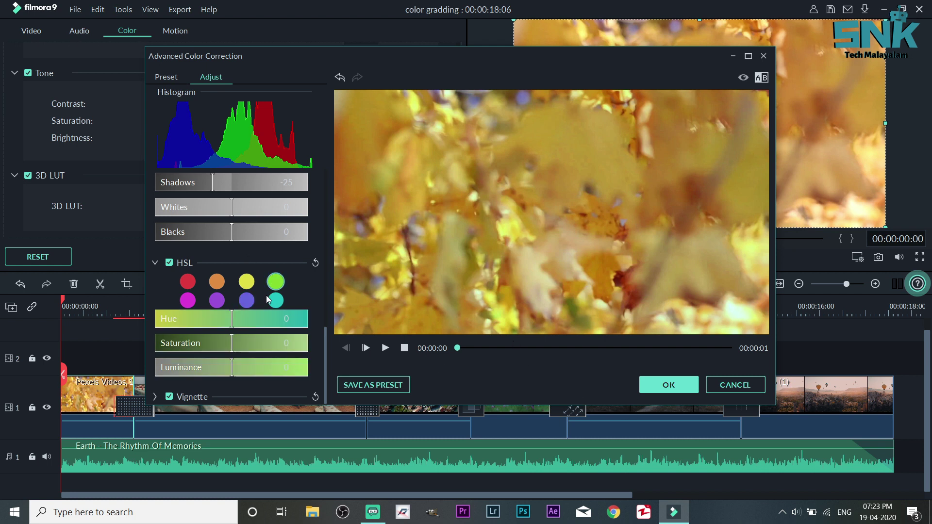
{"action": "left_click_drag", "start_coordinate": [238, 345], "coordinate": [242, 348]}
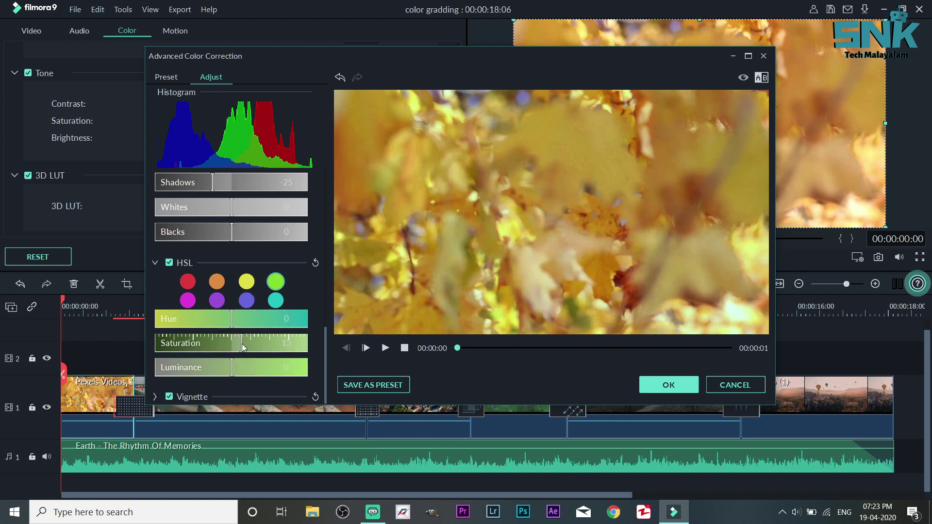
{"action": "left_click", "coordinate": [240, 367]}
{"action": "left_click", "coordinate": [660, 380]}
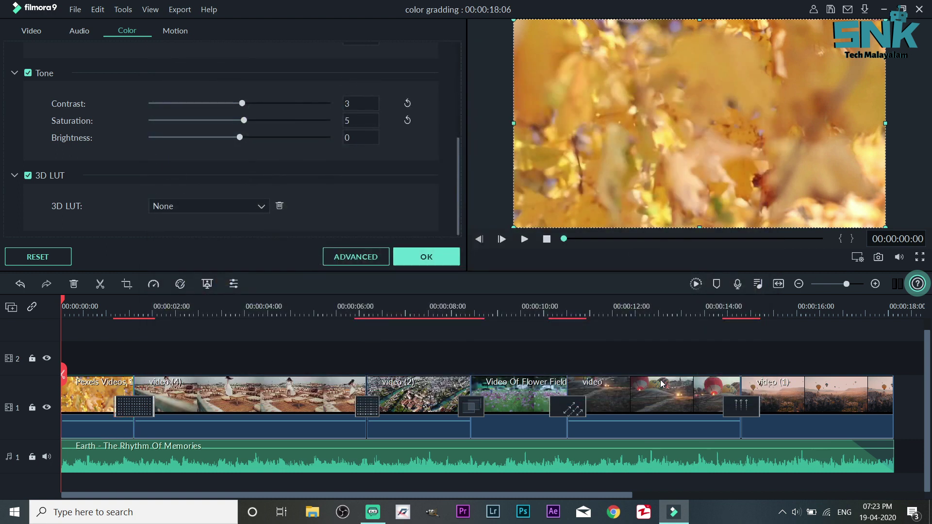
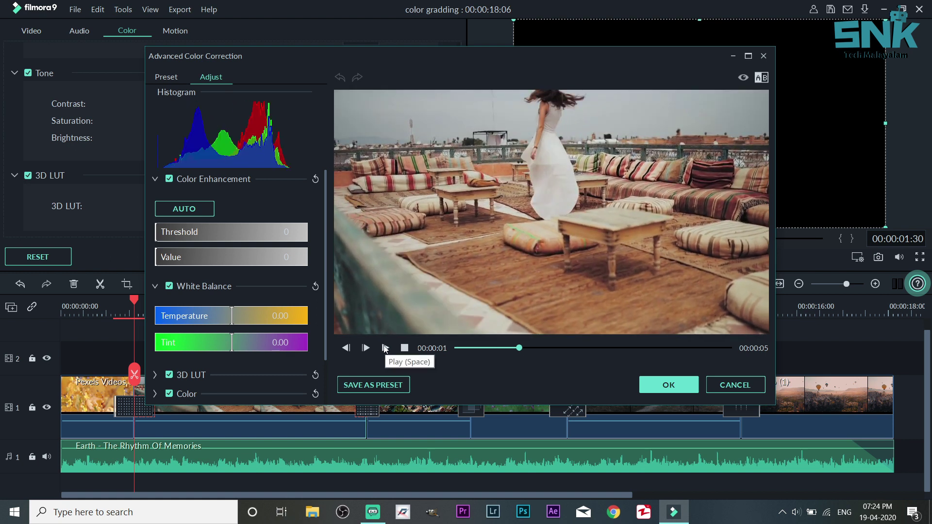
- Preview the second timeline clip and cool its white balance to a temperature of -11.91
{"action": "left_click", "coordinate": [385, 349]}
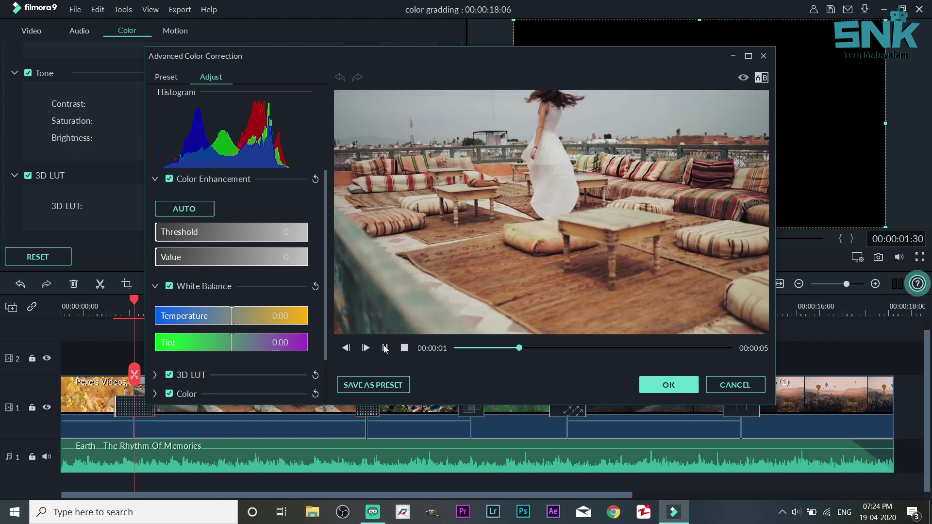
{"action": "left_click", "coordinate": [223, 316]}
{"action": "left_click_drag", "start_coordinate": [217, 318], "coordinate": [194, 318]}
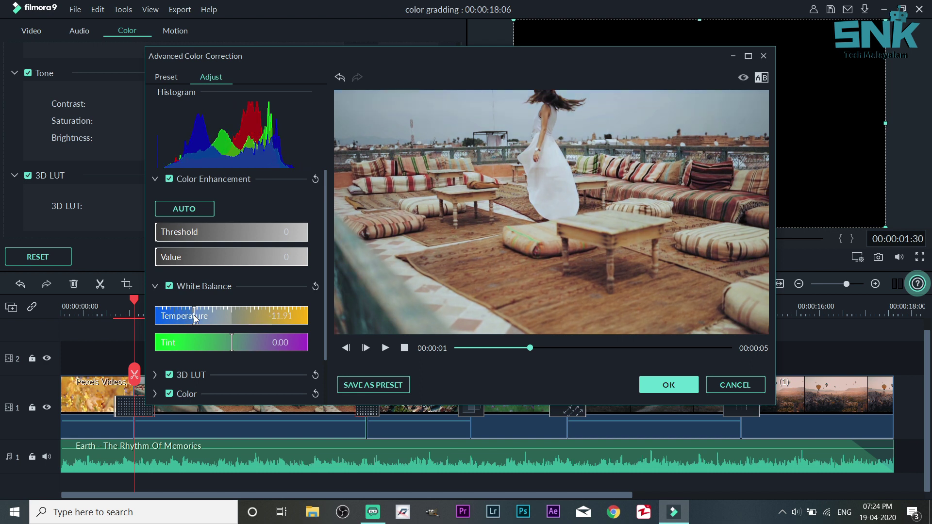
- Set the rooftop clip's color values to exposure 9, brightness 7, contrast 3, vibrance 3 and saturation 4
{"action": "scroll", "coordinate": [220, 319], "scroll_direction": "down", "scroll_amount": 4}
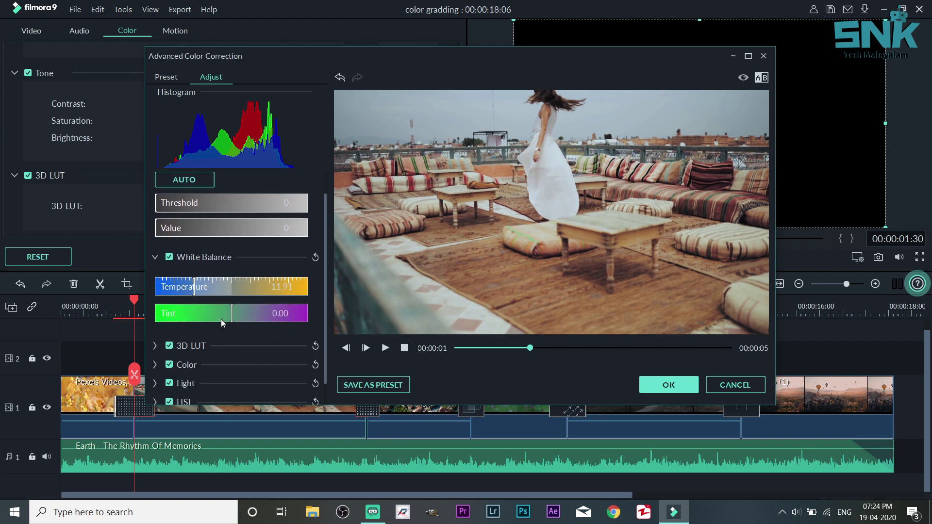
{"action": "left_click", "coordinate": [158, 342]}
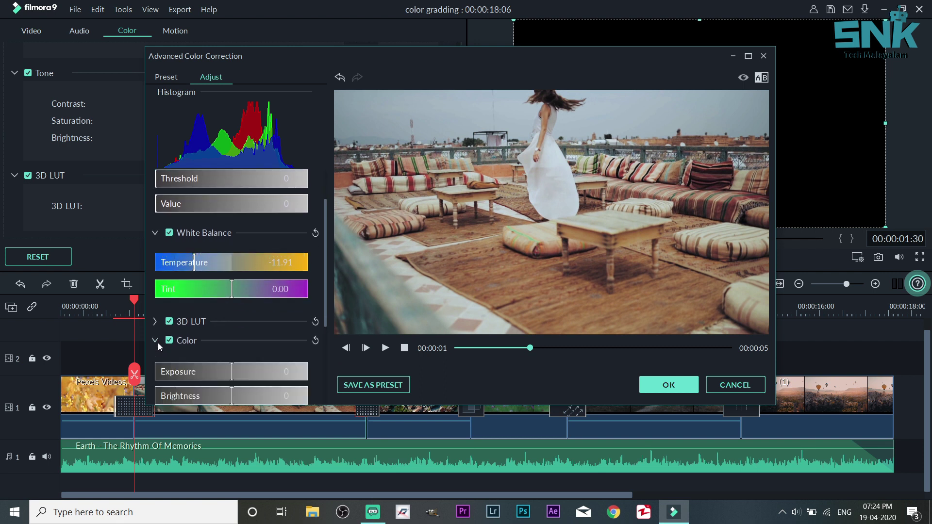
{"action": "scroll", "coordinate": [238, 344], "scroll_direction": "down", "scroll_amount": 2}
{"action": "left_click", "coordinate": [238, 345]}
{"action": "left_click", "coordinate": [236, 365]}
{"action": "left_click", "coordinate": [234, 389]}
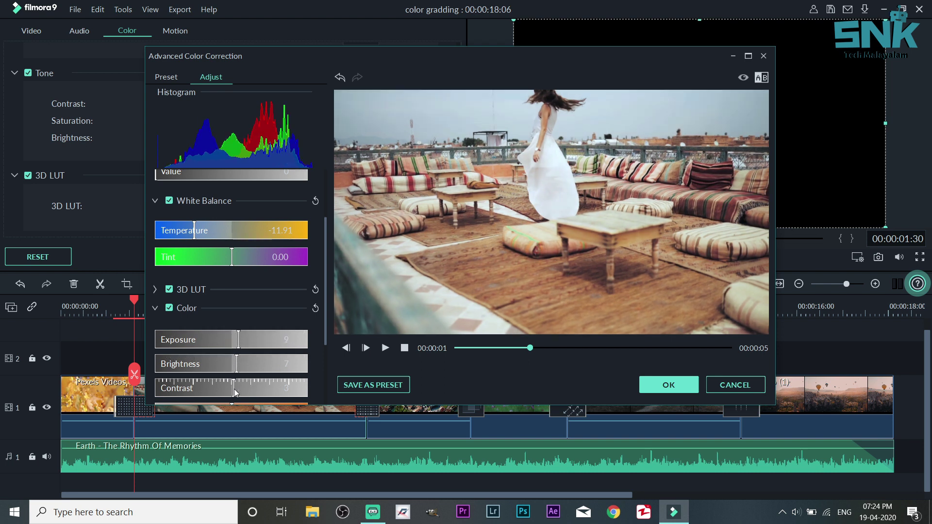
{"action": "scroll", "coordinate": [234, 389], "scroll_direction": "down", "scroll_amount": 4}
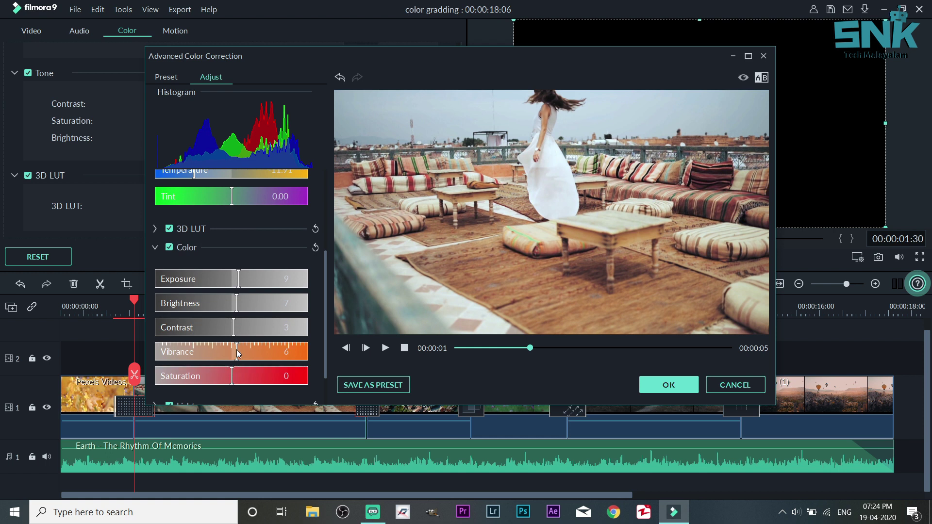
{"action": "left_click_drag", "start_coordinate": [240, 353], "coordinate": [235, 378]}
{"action": "scroll", "coordinate": [235, 374], "scroll_direction": "down", "scroll_amount": 2}
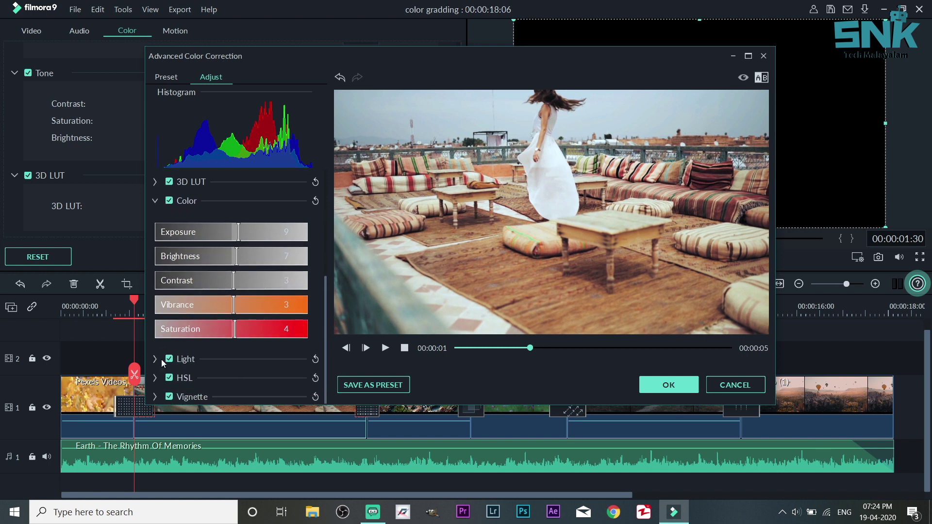
- Set the rooftop clip's light values to highlights -63, shadows -58, whites 23 and blacks 12
{"action": "left_click", "coordinate": [158, 359]}
{"action": "scroll", "coordinate": [222, 375], "scroll_direction": "down", "scroll_amount": 2}
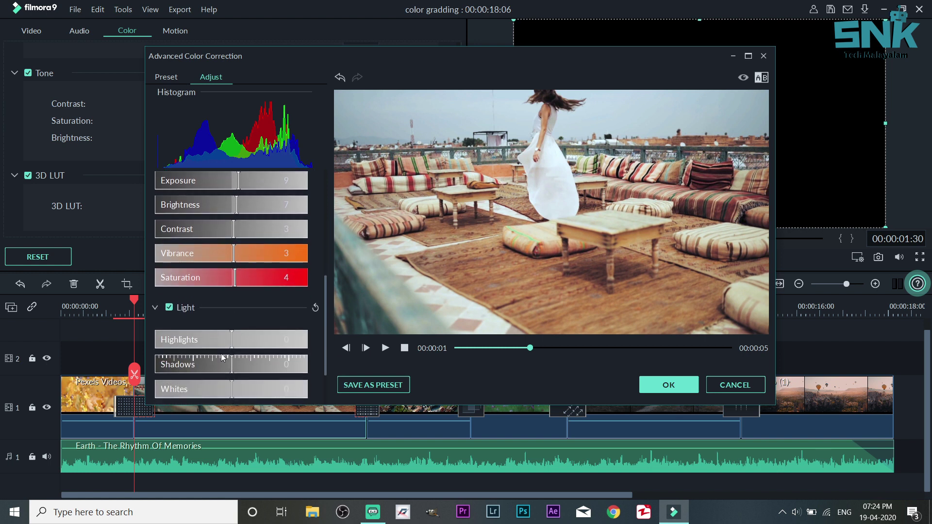
{"action": "left_click_drag", "start_coordinate": [223, 339], "coordinate": [187, 367]}
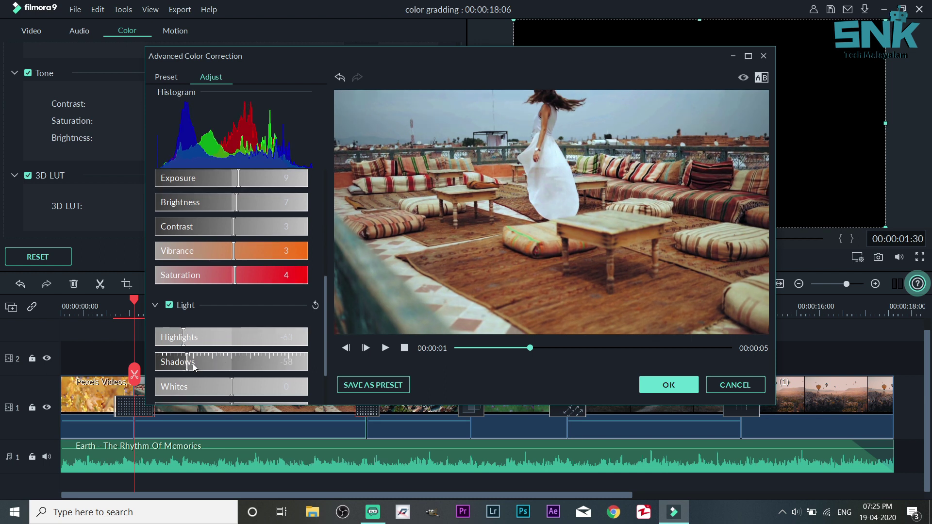
{"action": "scroll", "coordinate": [194, 367], "scroll_direction": "down", "scroll_amount": 2}
{"action": "left_click_drag", "start_coordinate": [225, 342], "coordinate": [261, 343]}
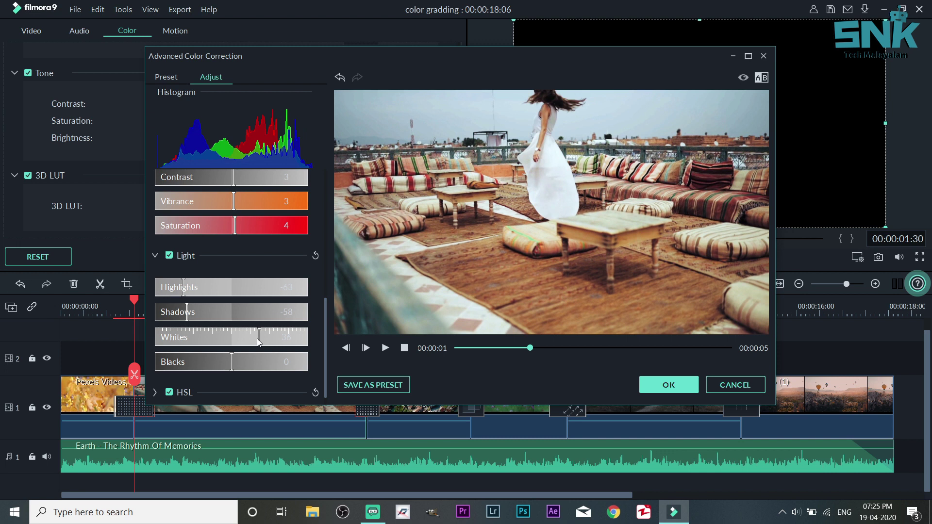
{"action": "scroll", "coordinate": [249, 340], "scroll_direction": "down", "scroll_amount": 1}
{"action": "left_click_drag", "start_coordinate": [235, 346], "coordinate": [218, 346]}
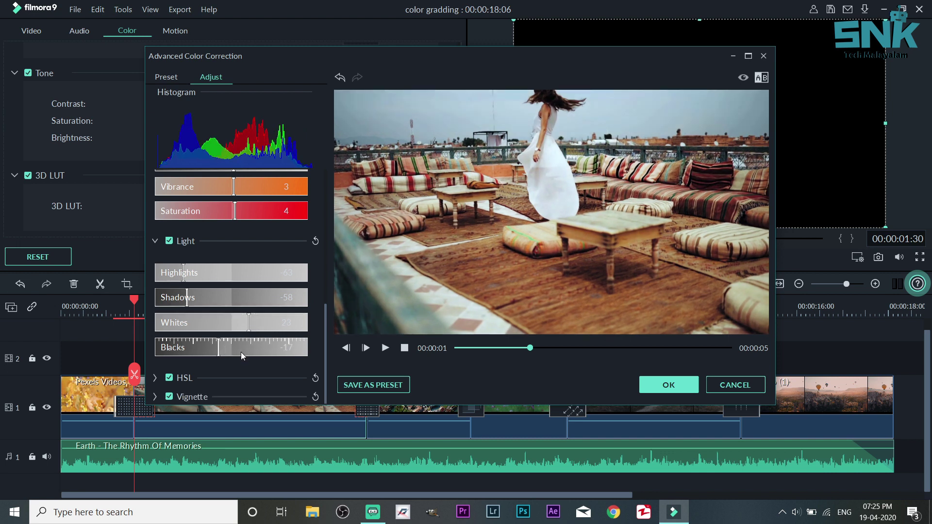
{"action": "left_click", "coordinate": [241, 351]}
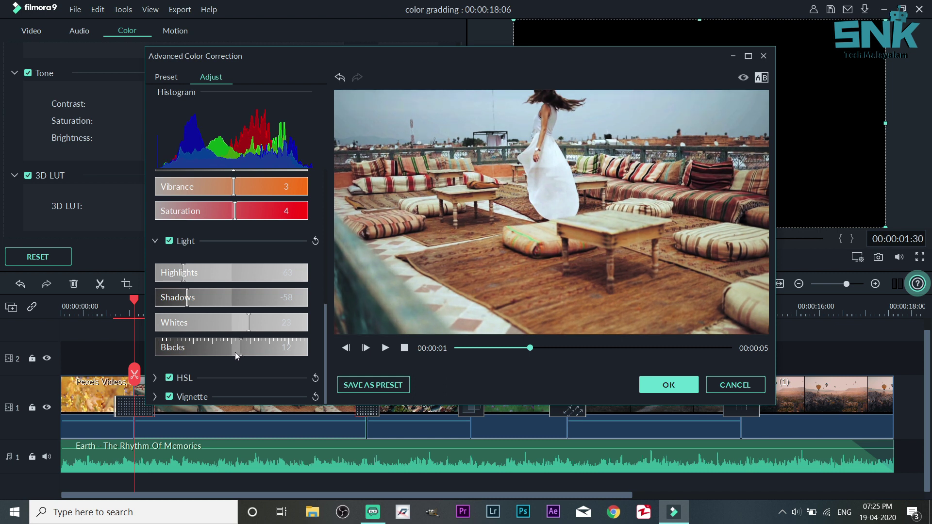
- Set the HSL orange range of the rooftop clip to hue -1, saturation 16 and luminance 15
{"action": "left_click", "coordinate": [153, 377]}
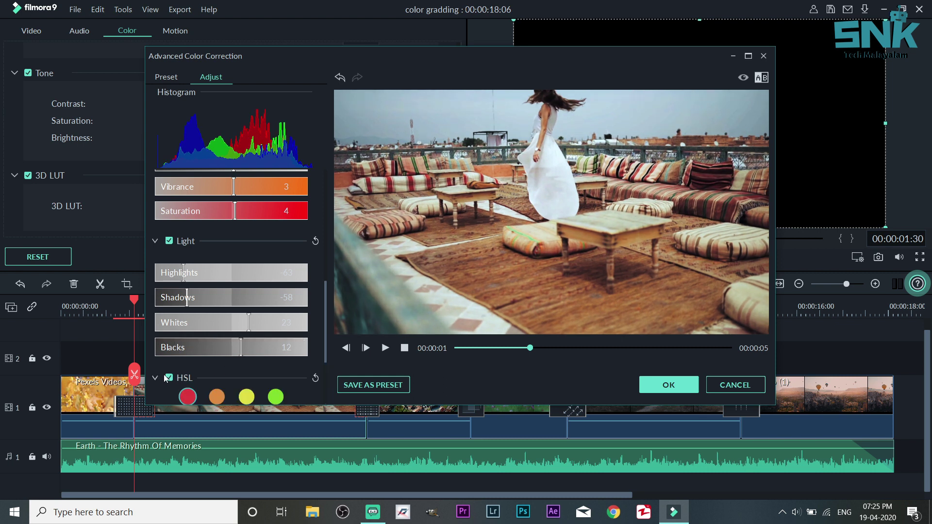
{"action": "scroll", "coordinate": [248, 363], "scroll_direction": "down", "scroll_amount": 5}
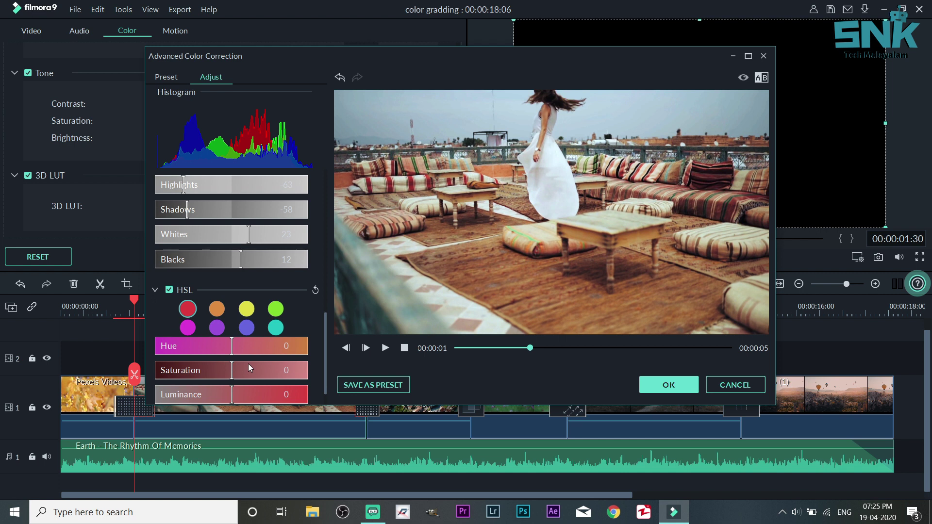
{"action": "left_click", "coordinate": [219, 310]}
{"action": "left_click_drag", "start_coordinate": [232, 370], "coordinate": [183, 372]}
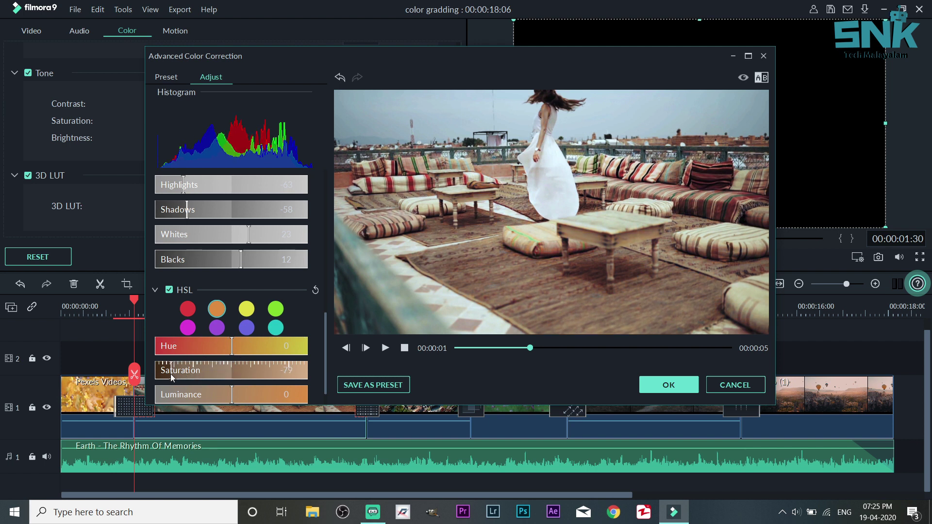
{"action": "left_click_drag", "start_coordinate": [171, 375], "coordinate": [243, 391]}
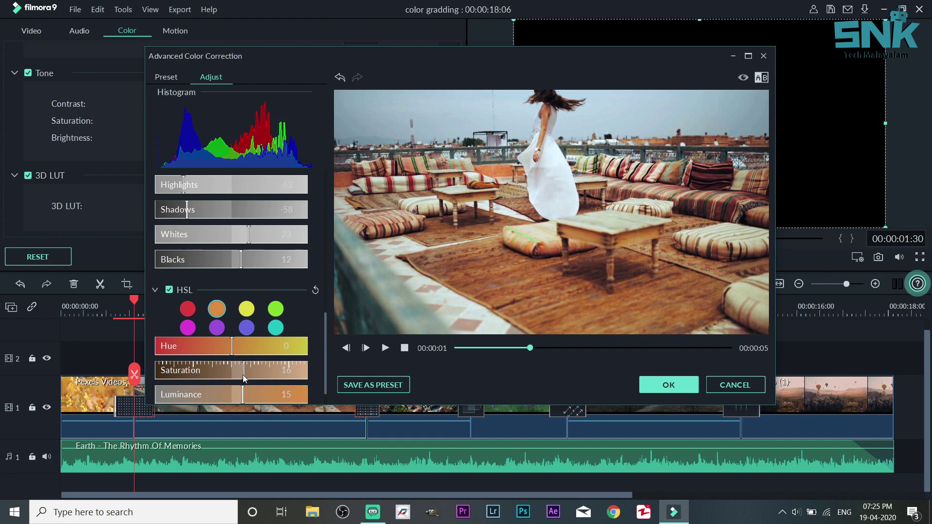
{"action": "left_click_drag", "start_coordinate": [242, 347], "coordinate": [253, 348]}
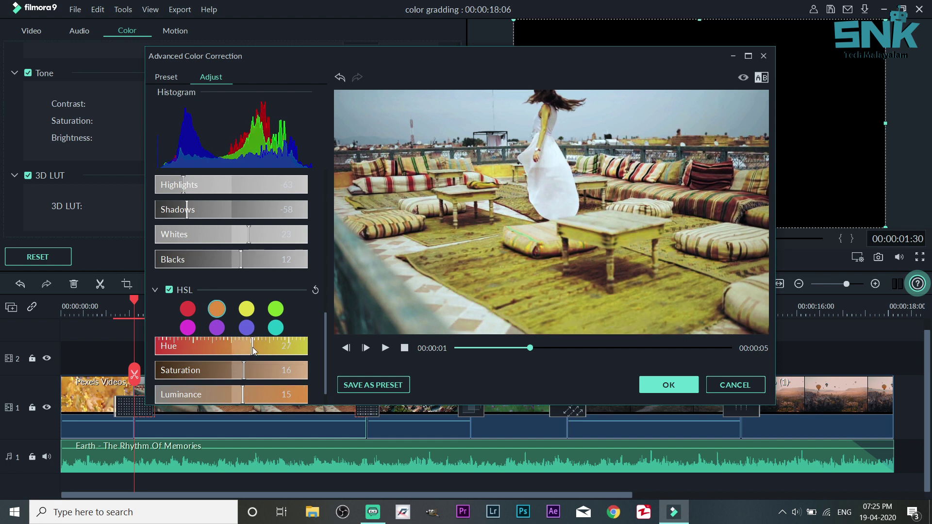
{"action": "left_click_drag", "start_coordinate": [231, 347], "coordinate": [229, 348]}
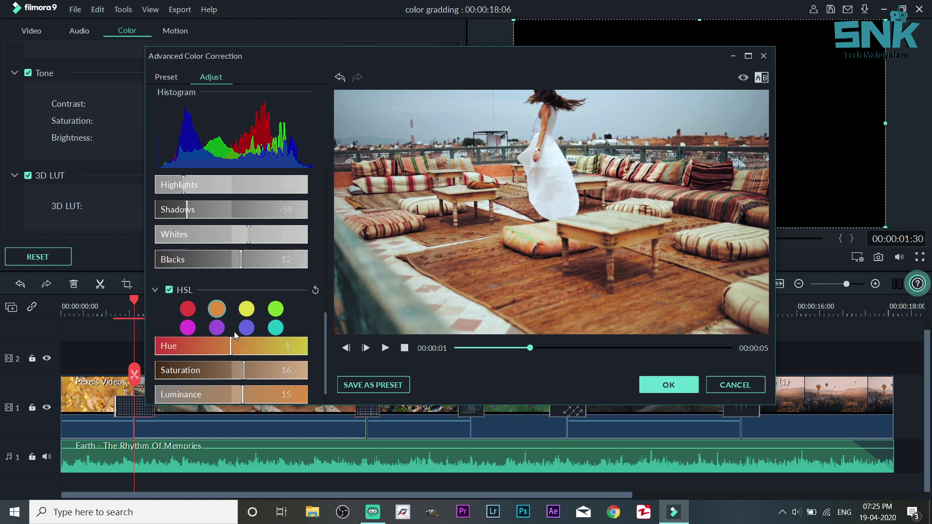
- Slightly lower the HSL yellow range's hue, and set the cyan range to hue 76, saturation 9 and luminance 9
{"action": "left_click", "coordinate": [247, 310]}
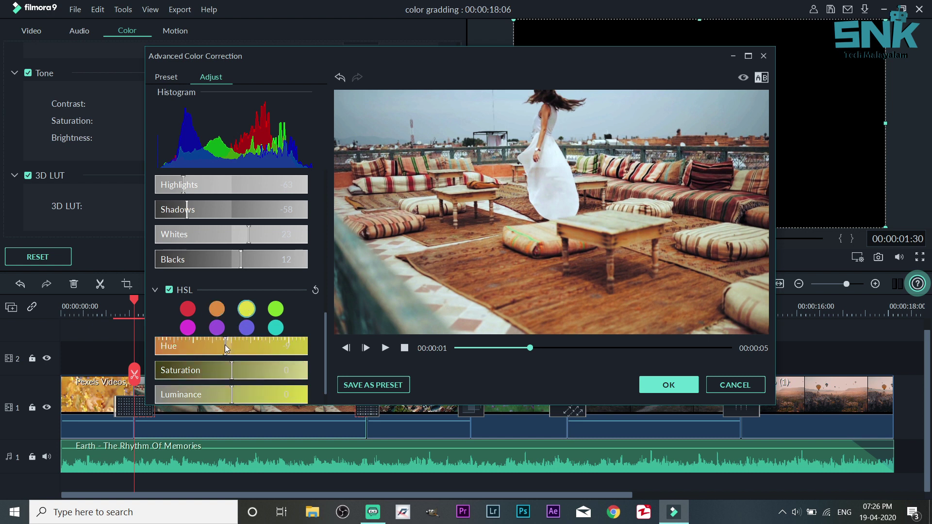
{"action": "left_click_drag", "start_coordinate": [225, 345], "coordinate": [226, 344]}
{"action": "left_click", "coordinate": [245, 328]}
{"action": "left_click", "coordinate": [274, 328]}
{"action": "left_click_drag", "start_coordinate": [239, 349], "coordinate": [275, 349]}
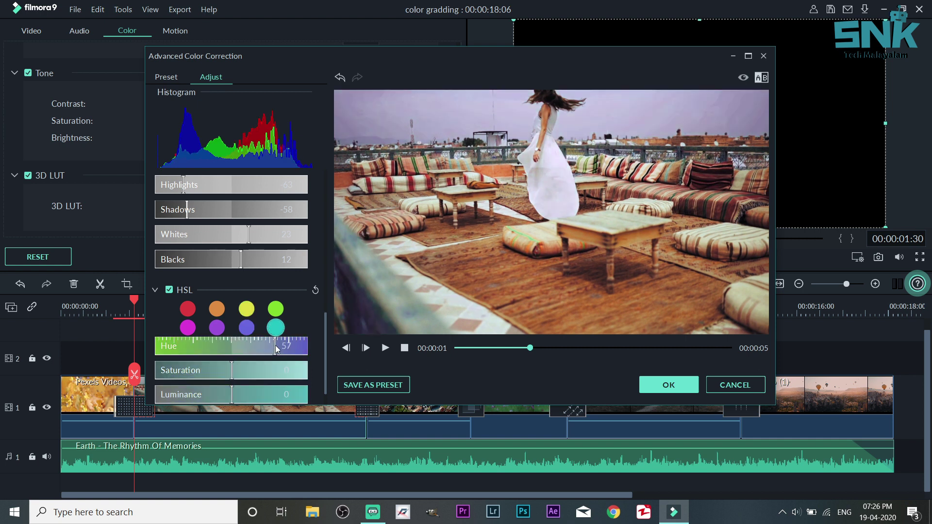
{"action": "left_click_drag", "start_coordinate": [276, 345], "coordinate": [307, 348]}
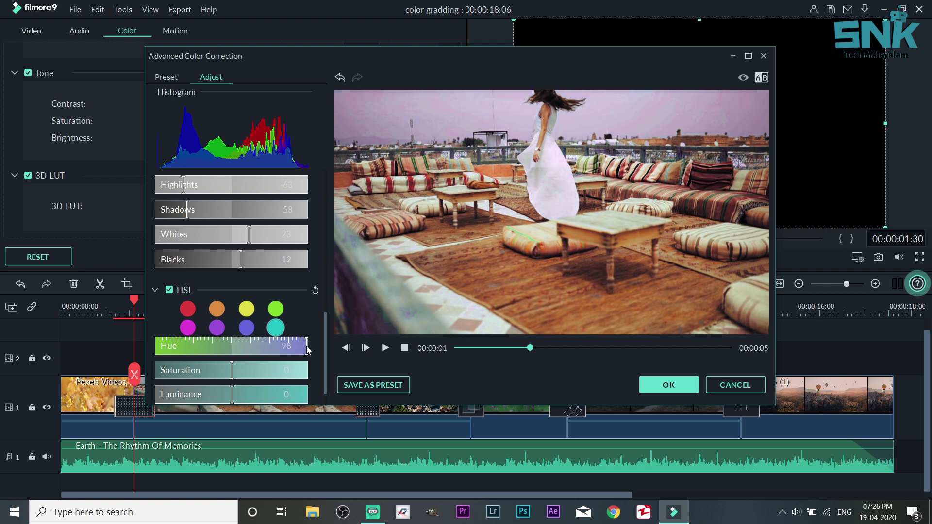
{"action": "mouse_move", "coordinate": [307, 349]}
{"action": "left_mouse_down"}
{"action": "mouse_move", "coordinate": [167, 345]}
{"action": "mouse_move", "coordinate": [290, 350]}
{"action": "left_mouse_up"}
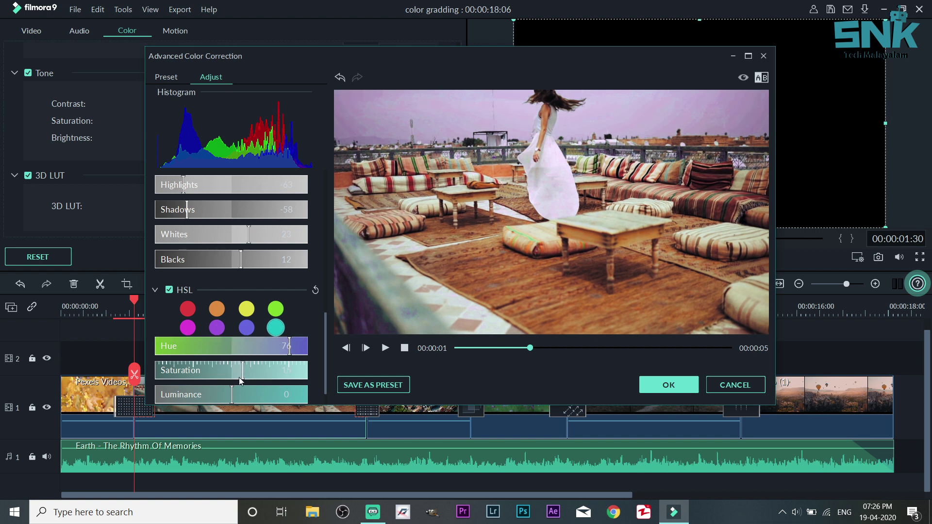
{"action": "left_click", "coordinate": [257, 372]}
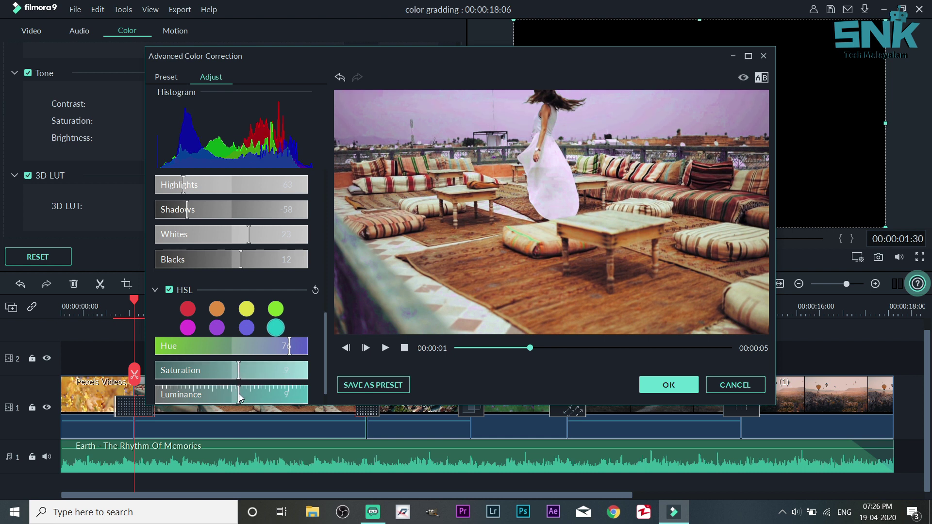
- Set the HSL blue range to hue 16, saturation 15 and luminance 12, and apply the correction to the rooftop clip
{"action": "left_click", "coordinate": [247, 328]}
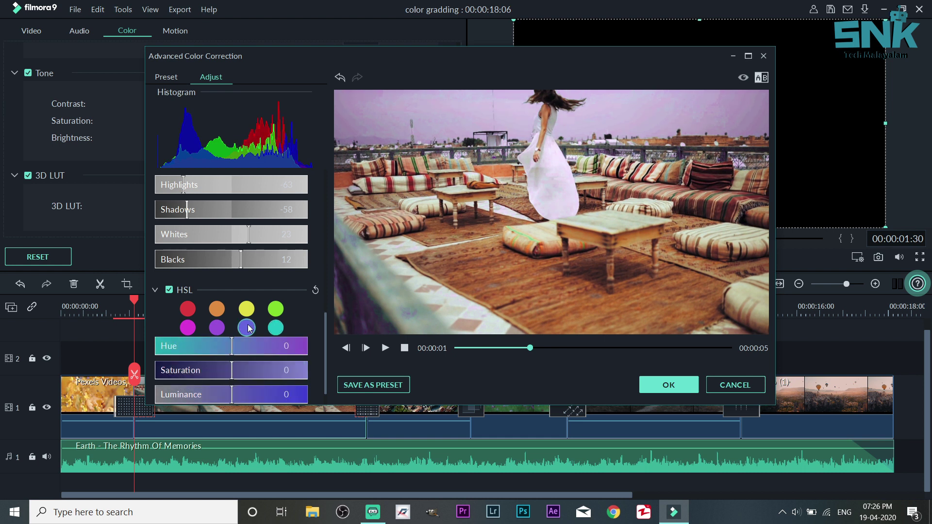
{"action": "left_click", "coordinate": [275, 348]}
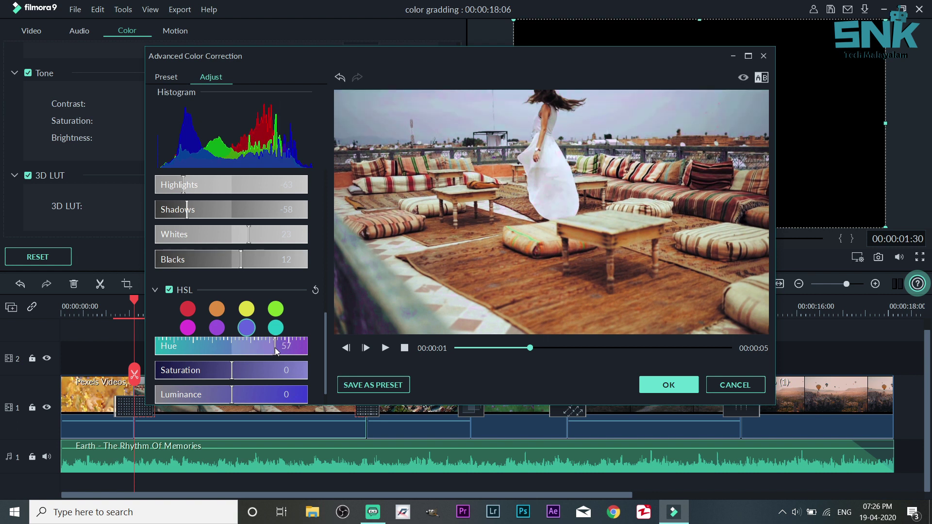
{"action": "mouse_move", "coordinate": [261, 348]}
{"action": "left_mouse_down"}
{"action": "mouse_move", "coordinate": [203, 345]}
{"action": "mouse_move", "coordinate": [255, 344]}
{"action": "mouse_move", "coordinate": [244, 343]}
{"action": "left_mouse_up"}
{"action": "left_click", "coordinate": [243, 365]}
{"action": "left_click", "coordinate": [241, 388]}
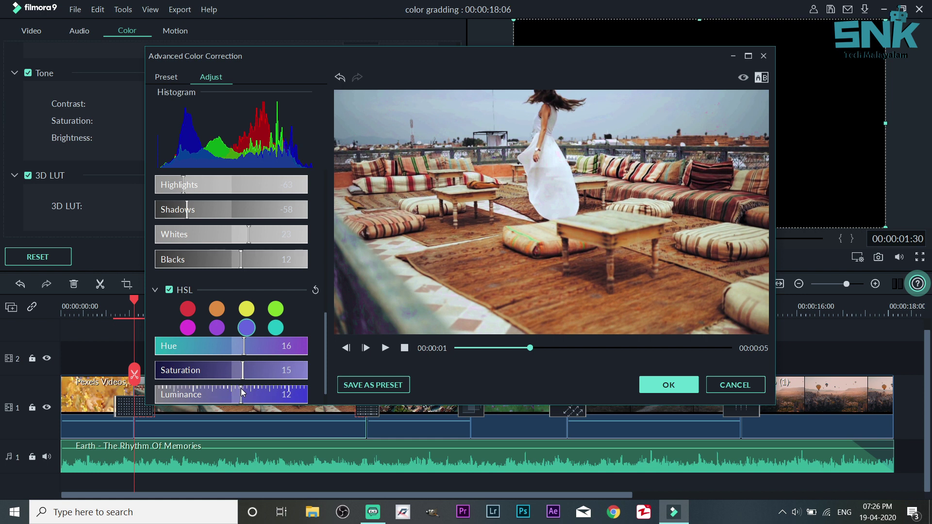
{"action": "left_click", "coordinate": [656, 388]}
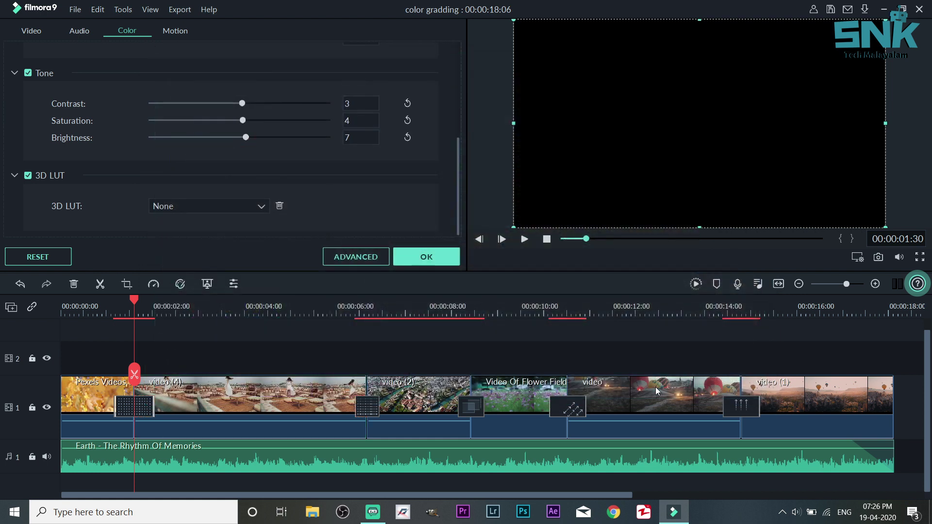
- Open the advanced color correction for the aerial city clip, video (2), and set its white balance temperature to 0.20
{"action": "left_click", "coordinate": [420, 390]}
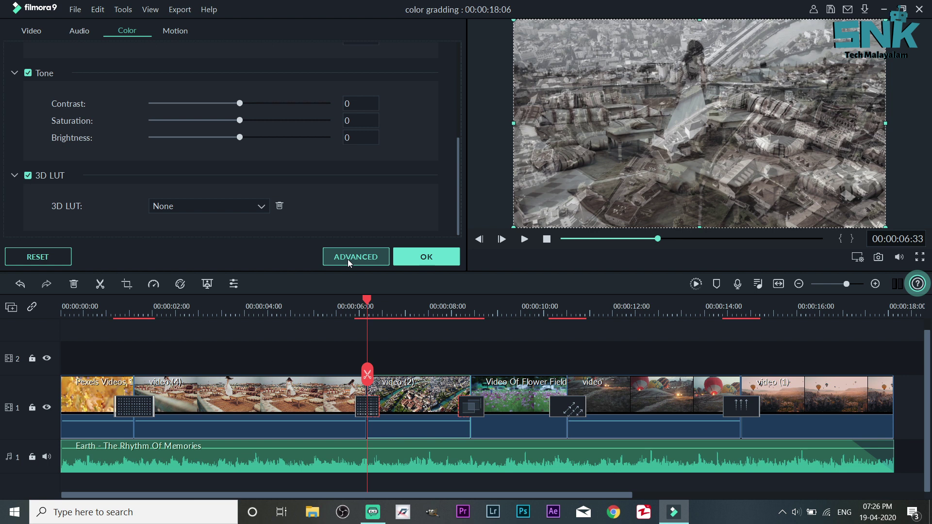
{"action": "left_click", "coordinate": [348, 259]}
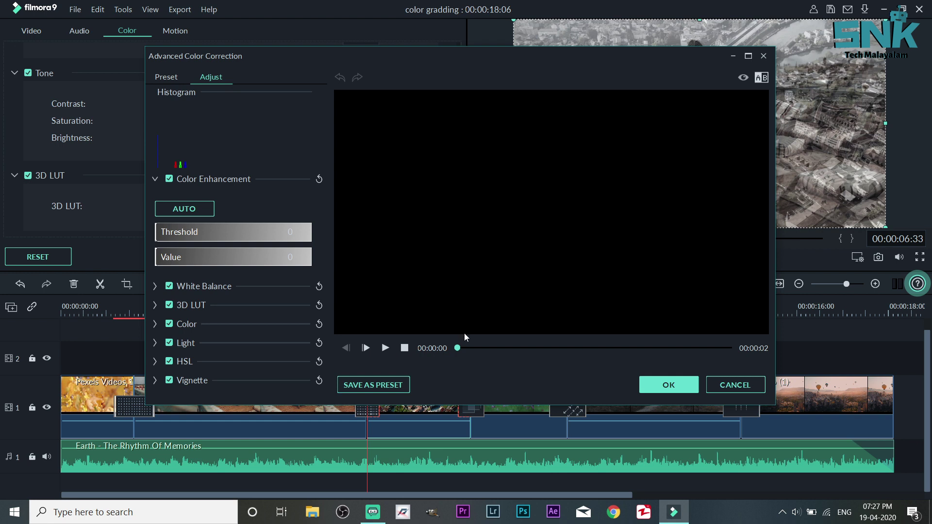
{"action": "left_click", "coordinate": [490, 349]}
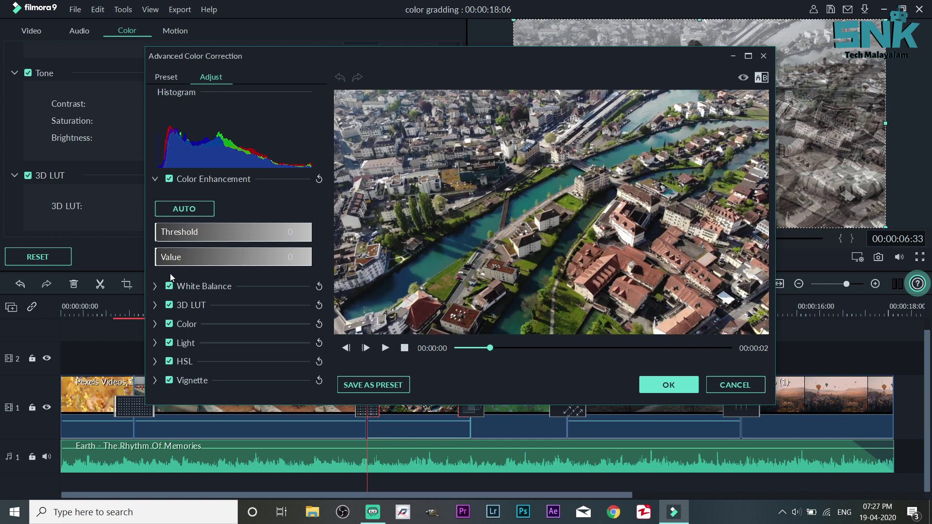
{"action": "left_click", "coordinate": [153, 287]}
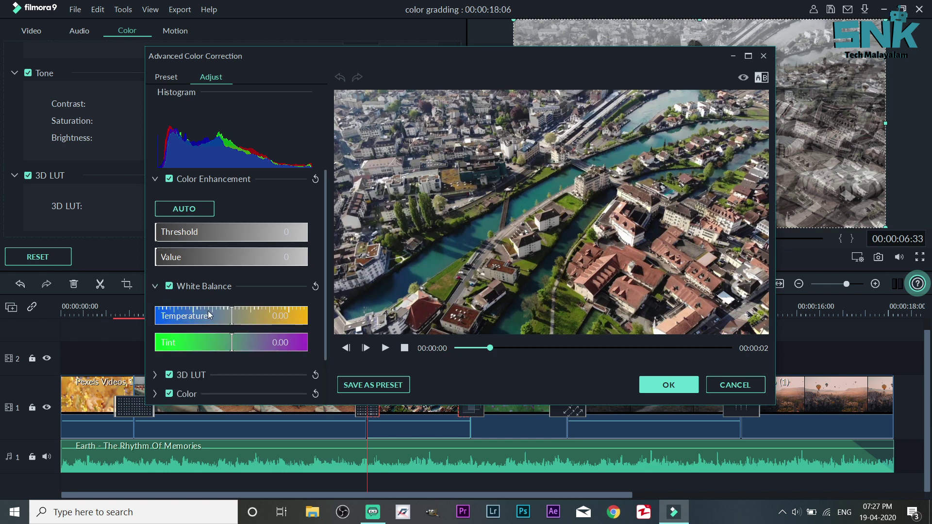
{"action": "left_click", "coordinate": [241, 314]}
{"action": "mouse_move", "coordinate": [241, 339]}
{"action": "left_mouse_down"}
{"action": "mouse_move", "coordinate": [180, 341]}
{"action": "mouse_move", "coordinate": [231, 342]}
{"action": "left_mouse_up"}
{"action": "scroll", "coordinate": [235, 354], "scroll_direction": "down", "scroll_amount": 3}
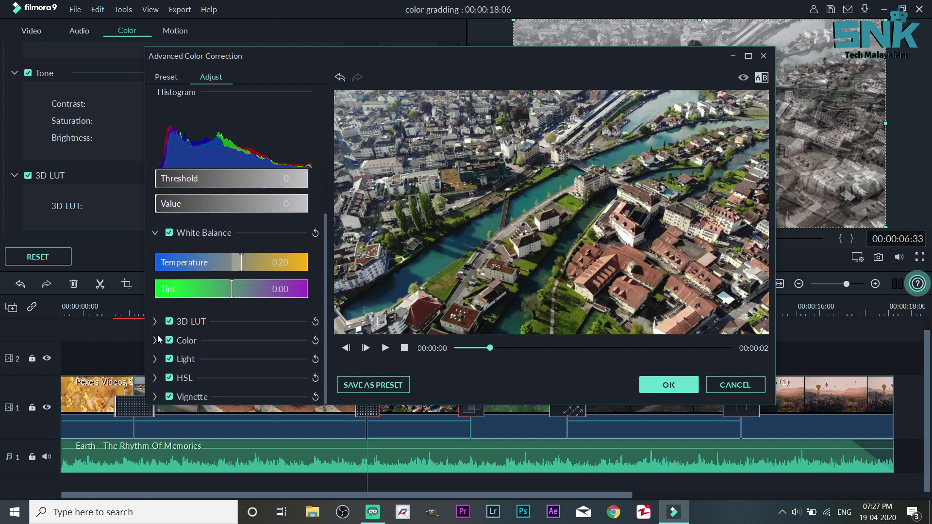
- Set the aerial city clip's color values to exposure -3, brightness 2, contrast 6, vibrance 5 and saturation 3
{"action": "left_click", "coordinate": [157, 339]}
{"action": "scroll", "coordinate": [241, 367], "scroll_direction": "down", "scroll_amount": 3}
{"action": "left_click", "coordinate": [223, 328]}
{"action": "left_click_drag", "start_coordinate": [227, 328], "coordinate": [229, 328]}
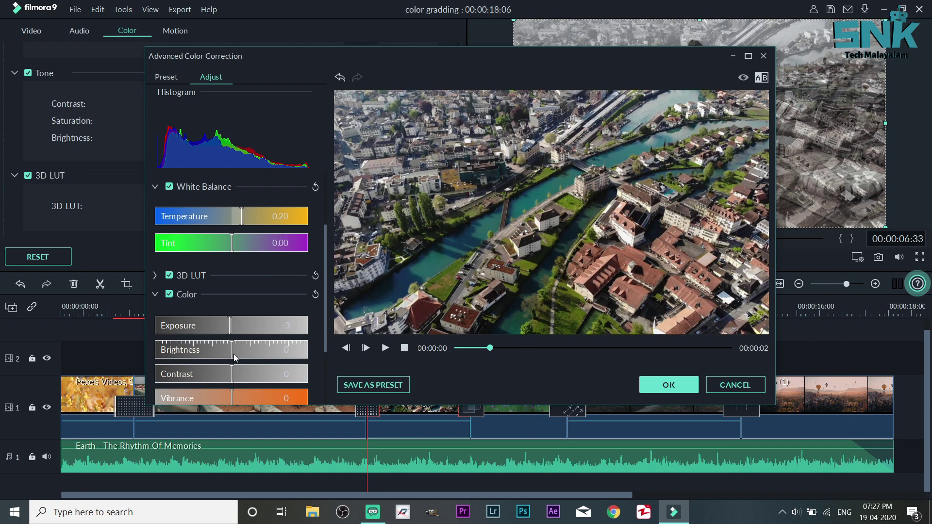
{"action": "left_click_drag", "start_coordinate": [232, 361], "coordinate": [234, 363]}
{"action": "left_click", "coordinate": [237, 374]}
{"action": "scroll", "coordinate": [237, 374], "scroll_direction": "down", "scroll_amount": 1}
{"action": "left_click", "coordinate": [236, 383]}
{"action": "scroll", "coordinate": [235, 381], "scroll_direction": "down", "scroll_amount": 1}
{"action": "scroll", "coordinate": [235, 381], "scroll_direction": "down", "scroll_amount": 2}
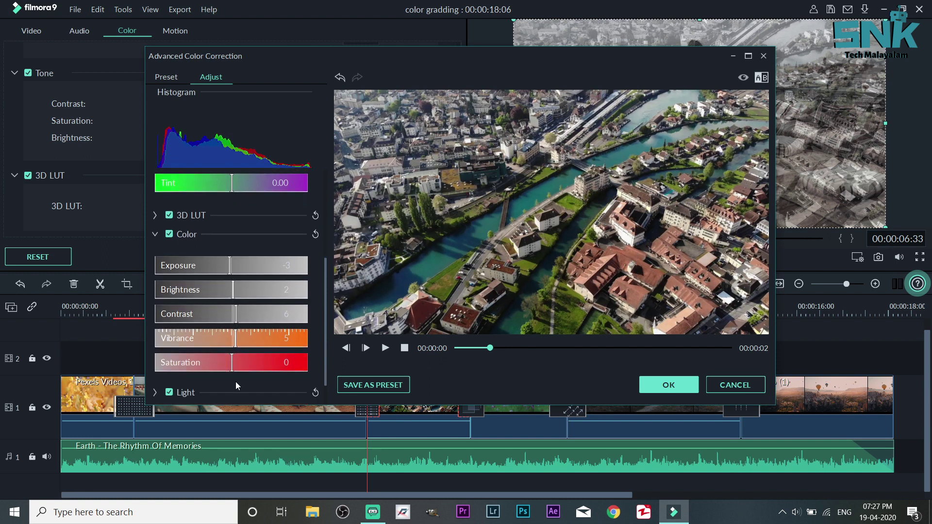
{"action": "scroll", "coordinate": [234, 347], "scroll_direction": "down", "scroll_amount": 1}
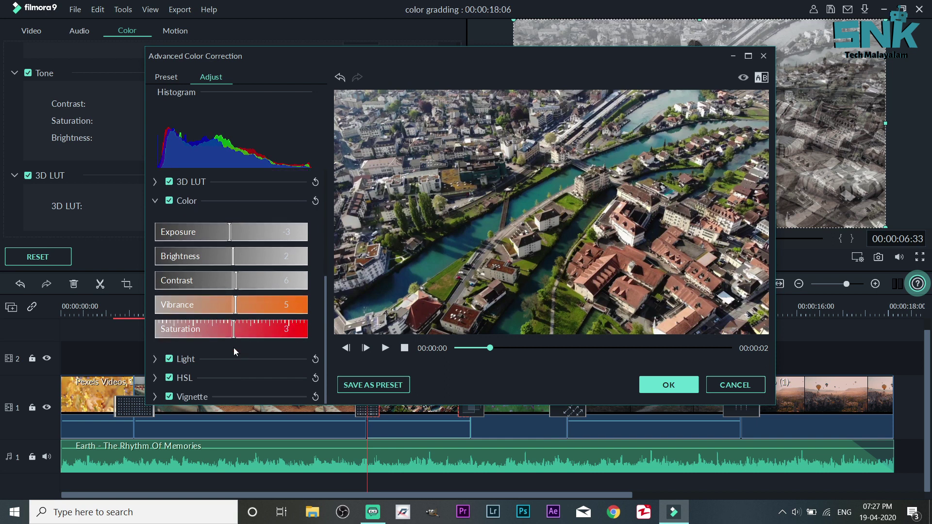
- Set the aerial city clip's light values to highlights -4 and shadows -3
{"action": "left_click", "coordinate": [154, 359]}
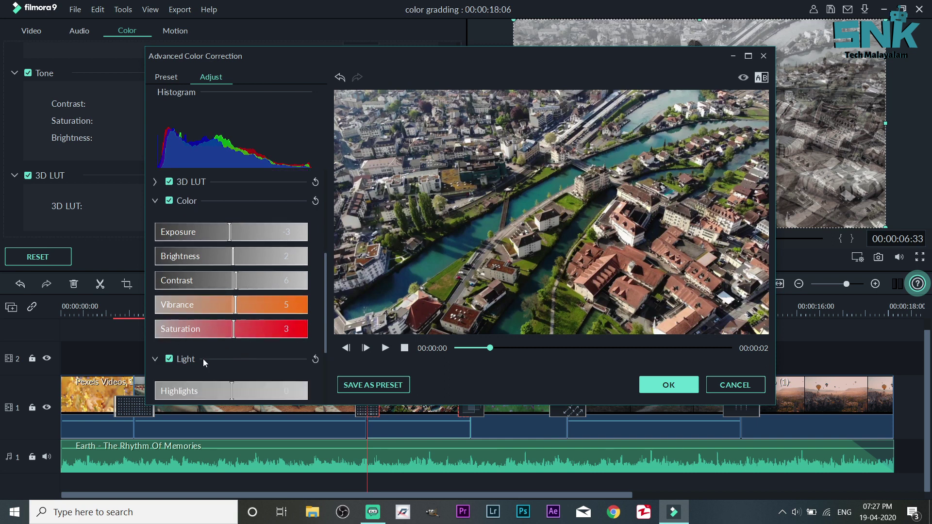
{"action": "scroll", "coordinate": [203, 359], "scroll_direction": "down", "scroll_amount": 3}
{"action": "scroll", "coordinate": [230, 310], "scroll_direction": "down", "scroll_amount": 4}
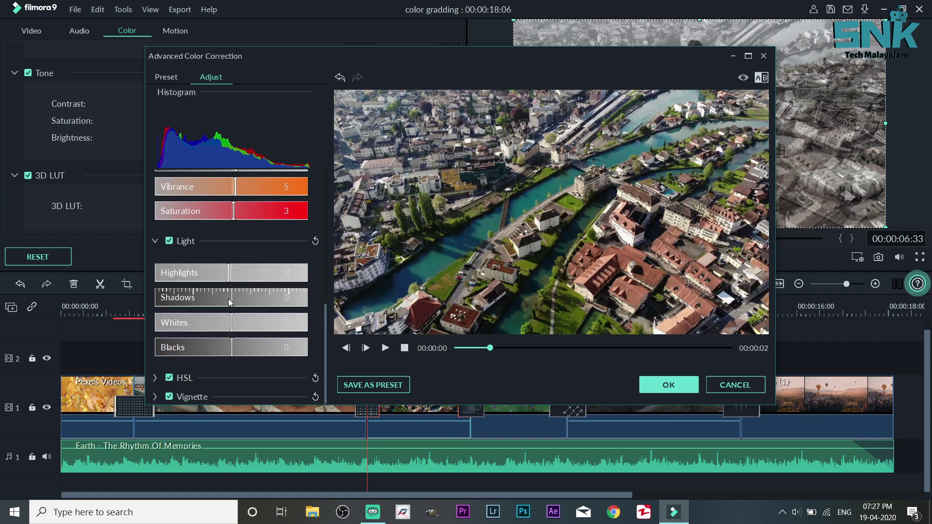
{"action": "scroll", "coordinate": [228, 299], "scroll_direction": "down", "scroll_amount": 3}
- Adjust the saturation and luminance of the HSL red range for the aerial city clip
{"action": "left_click", "coordinate": [152, 377]}
{"action": "scroll", "coordinate": [220, 378], "scroll_direction": "down", "scroll_amount": 3}
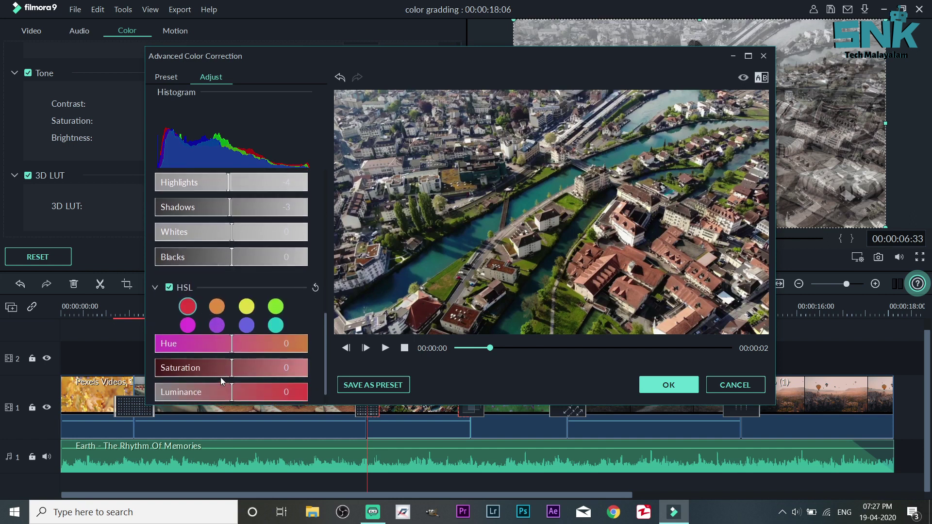
{"action": "left_click_drag", "start_coordinate": [217, 343], "coordinate": [315, 369]}
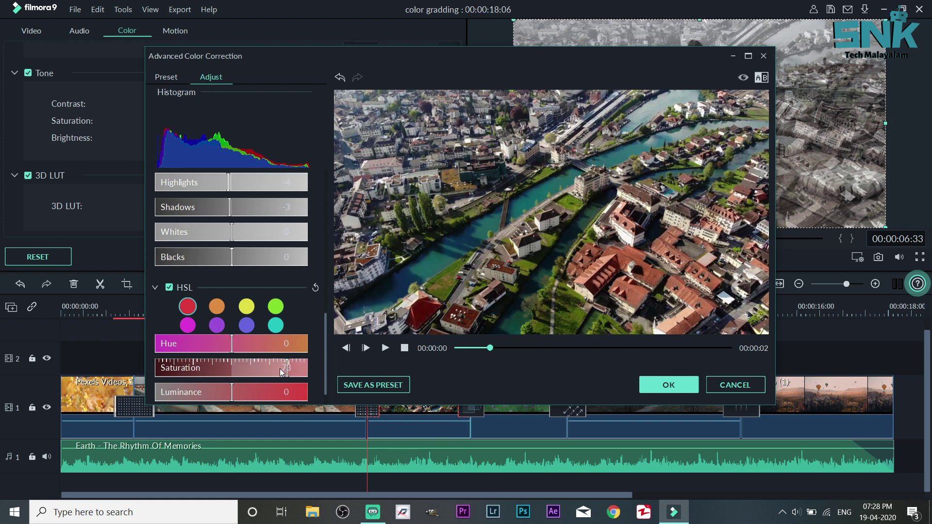
{"action": "left_click_drag", "start_coordinate": [279, 392], "coordinate": [291, 396]}
{"action": "scroll", "coordinate": [284, 376], "scroll_direction": "down", "scroll_amount": 1}
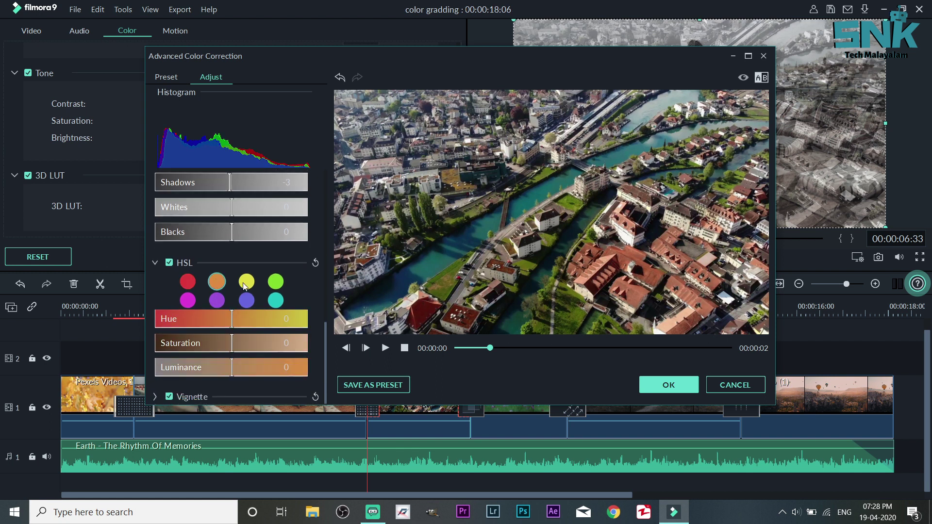
- Try different hues on the HSL green range, and set the yellow range to hue 12, saturation 11 and luminance 9
{"action": "left_click", "coordinate": [275, 284]}
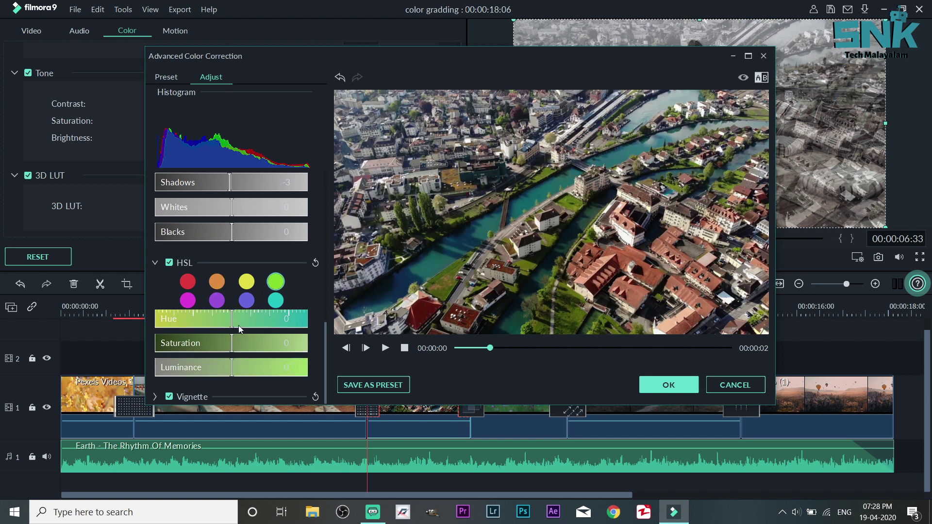
{"action": "left_click_drag", "start_coordinate": [266, 326], "coordinate": [172, 322]}
{"action": "left_click", "coordinate": [248, 283]}
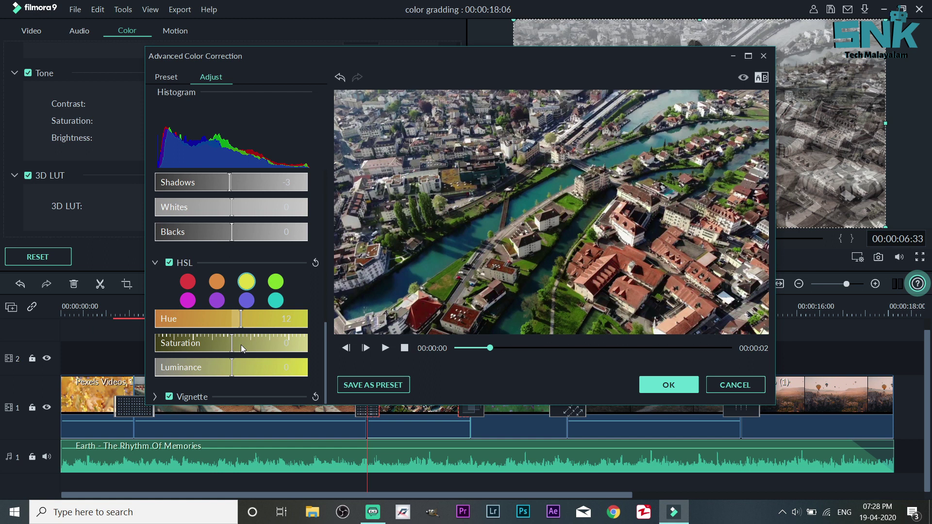
{"action": "left_click_drag", "start_coordinate": [243, 346], "coordinate": [239, 368]}
{"action": "left_click", "coordinate": [237, 367]}
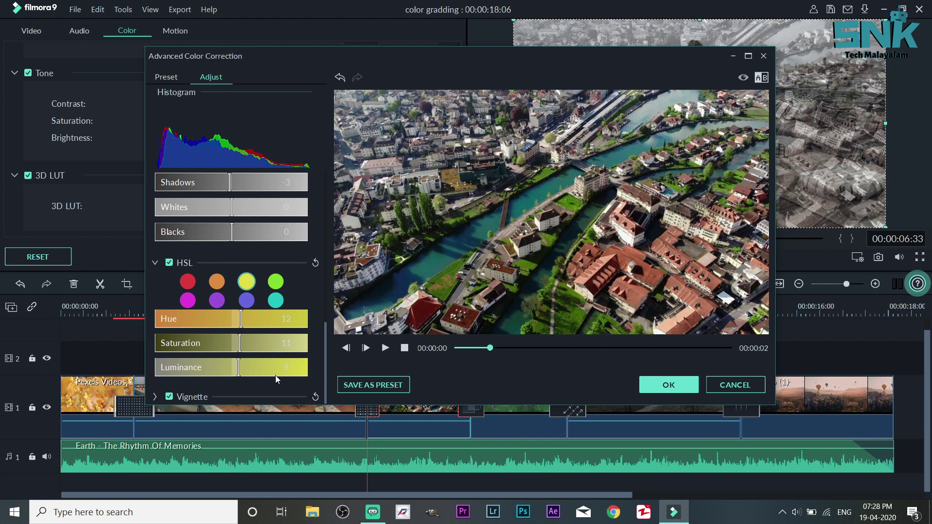
- Try positive and negative vignette amounts on the aerial city clip, and return the amount to 0
{"action": "left_click", "coordinate": [156, 397]}
{"action": "scroll", "coordinate": [166, 396], "scroll_direction": "down", "scroll_amount": 1}
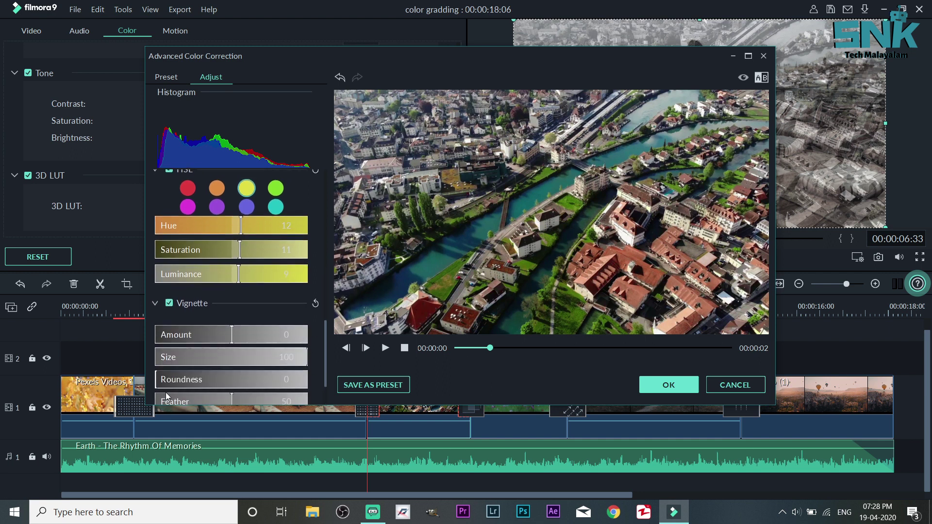
{"action": "left_click", "coordinate": [248, 334]}
{"action": "left_click_drag", "start_coordinate": [251, 336], "coordinate": [259, 333]}
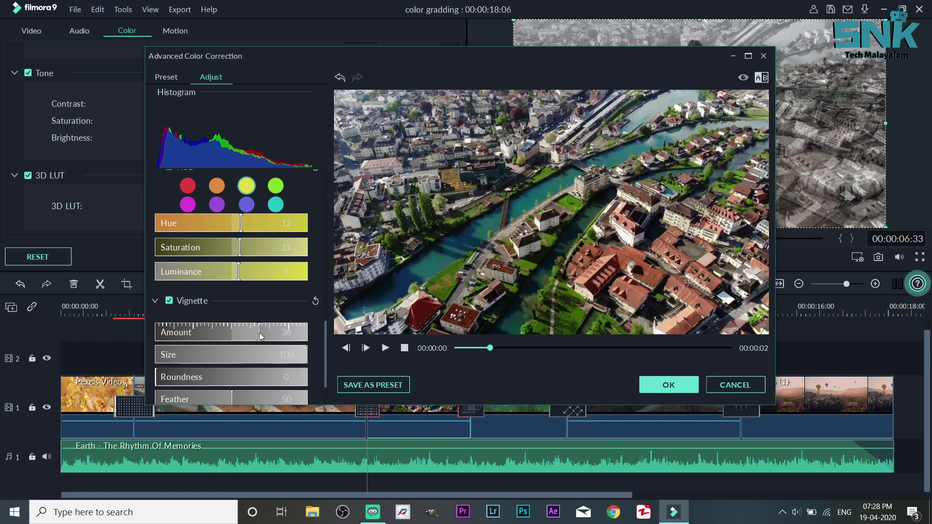
{"action": "left_click", "coordinate": [229, 333]}
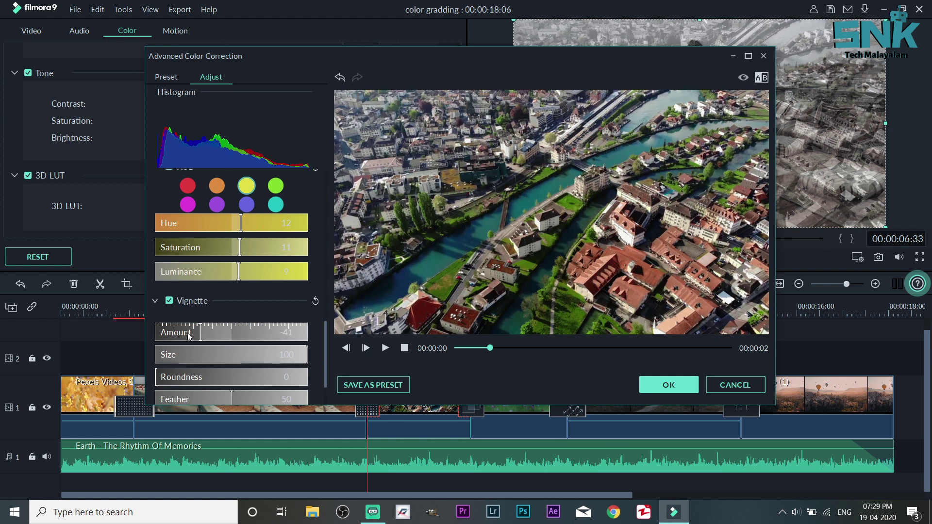
{"action": "left_click", "coordinate": [183, 335]}
{"action": "left_click_drag", "start_coordinate": [183, 335], "coordinate": [231, 334]}
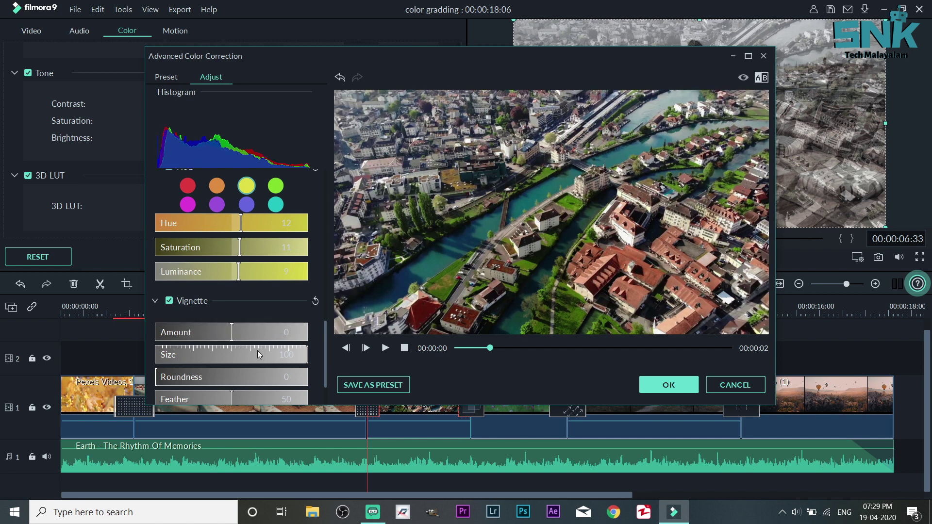
{"action": "scroll", "coordinate": [258, 351], "scroll_direction": "down", "scroll_amount": 1}
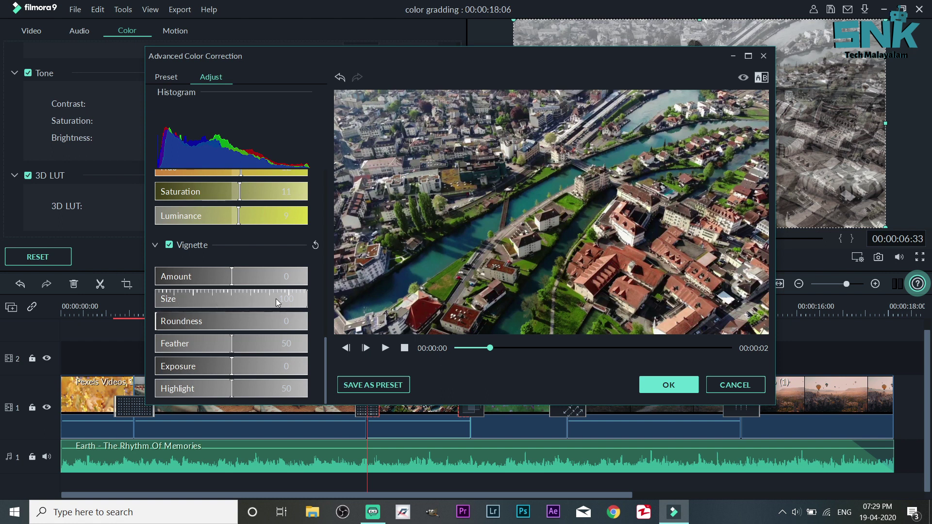
- Apply the aerial city clip's correction, and open the advanced color correction for the flower field clip with its preview at a brighter frame
{"action": "left_click", "coordinate": [678, 382]}
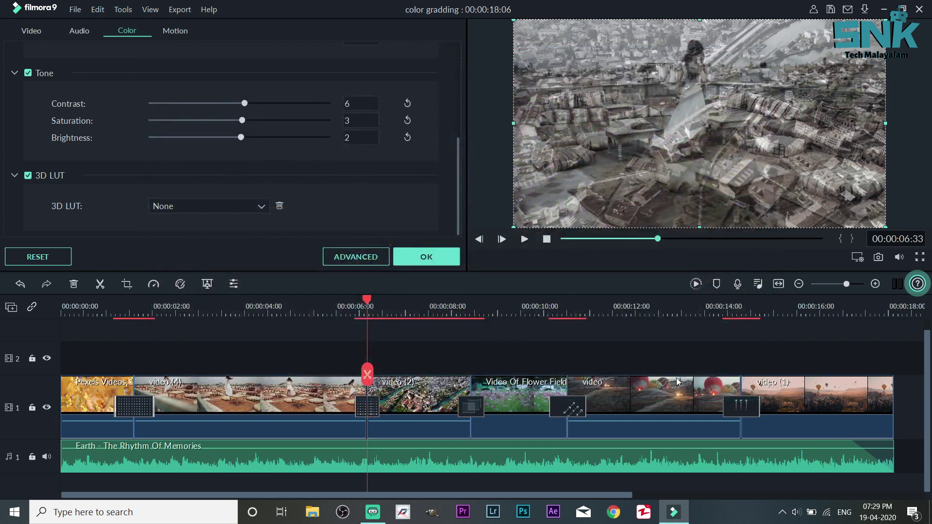
{"action": "double_click", "coordinate": [509, 392]}
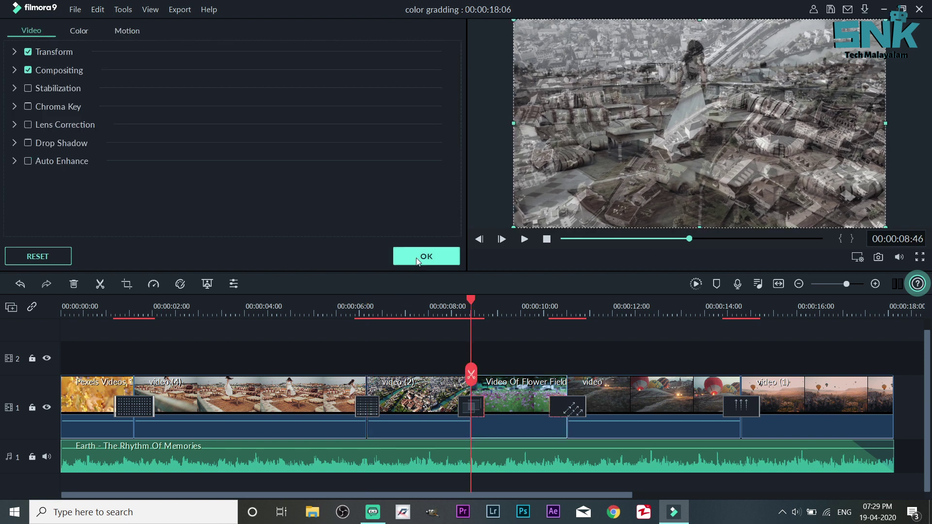
{"action": "left_click", "coordinate": [417, 261]}
{"action": "double_click", "coordinate": [525, 395]}
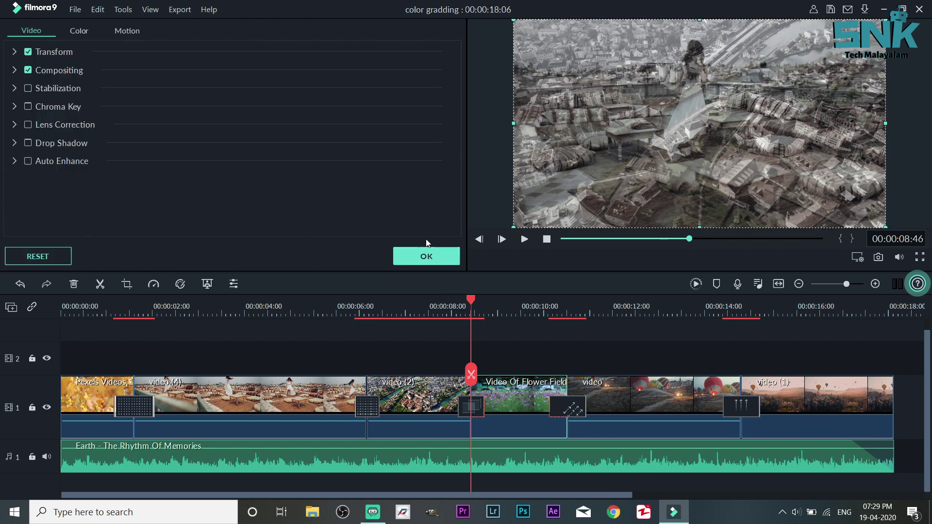
{"action": "left_click", "coordinate": [77, 33]}
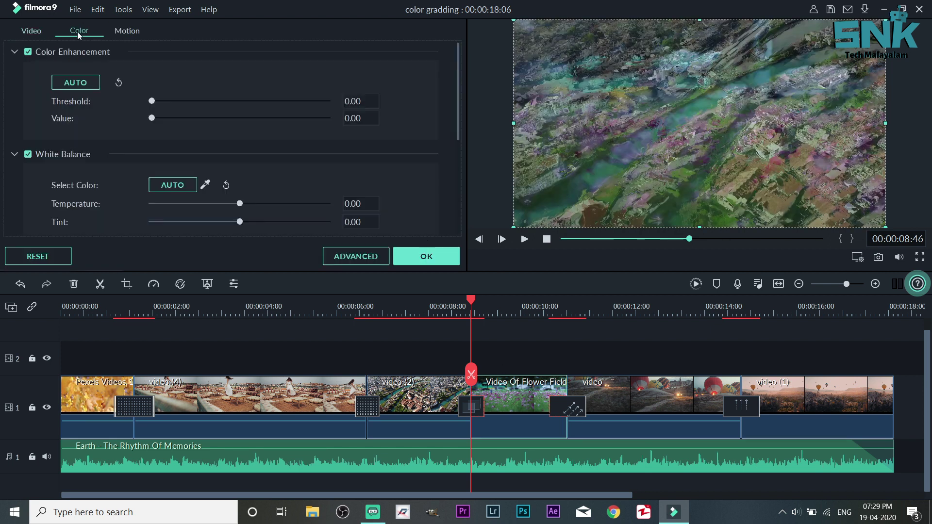
{"action": "left_click", "coordinate": [368, 261]}
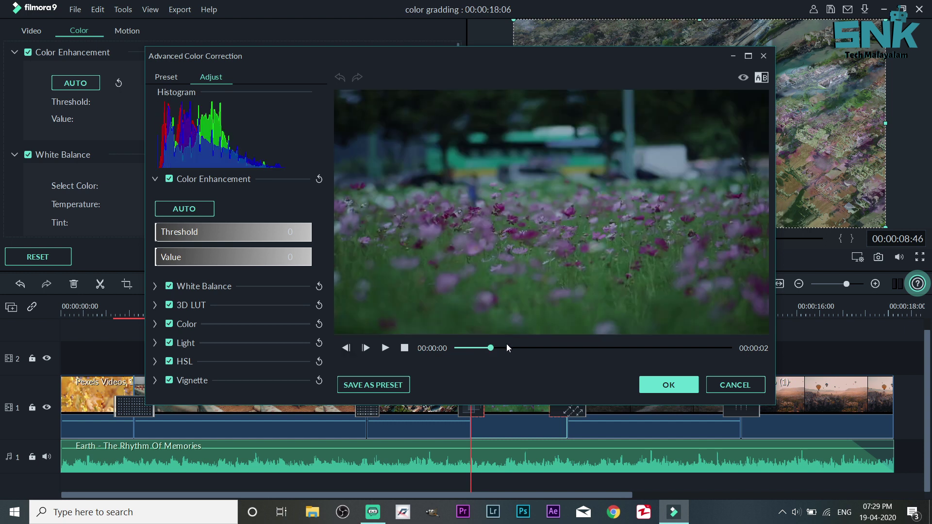
{"action": "left_click", "coordinate": [544, 347]}
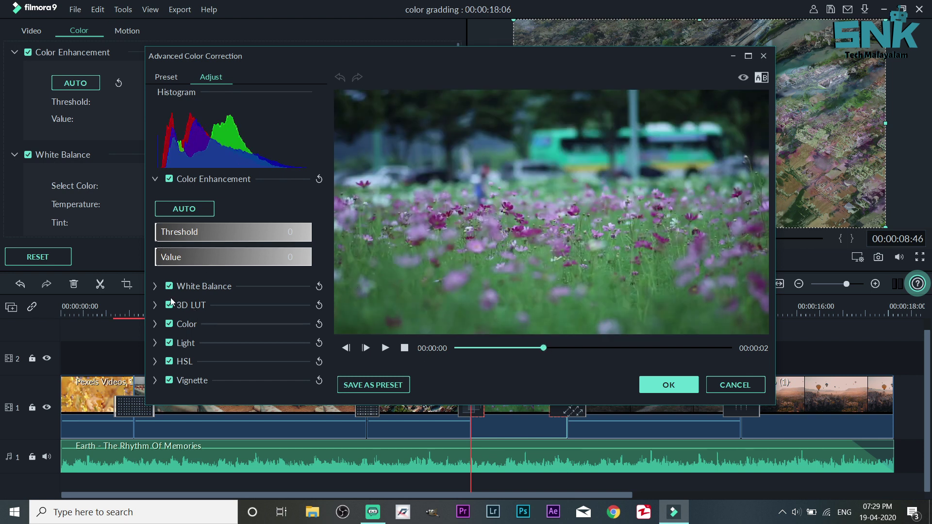
- Set the flower field clip's white balance temperature to 9.75
{"action": "left_click", "coordinate": [155, 286]}
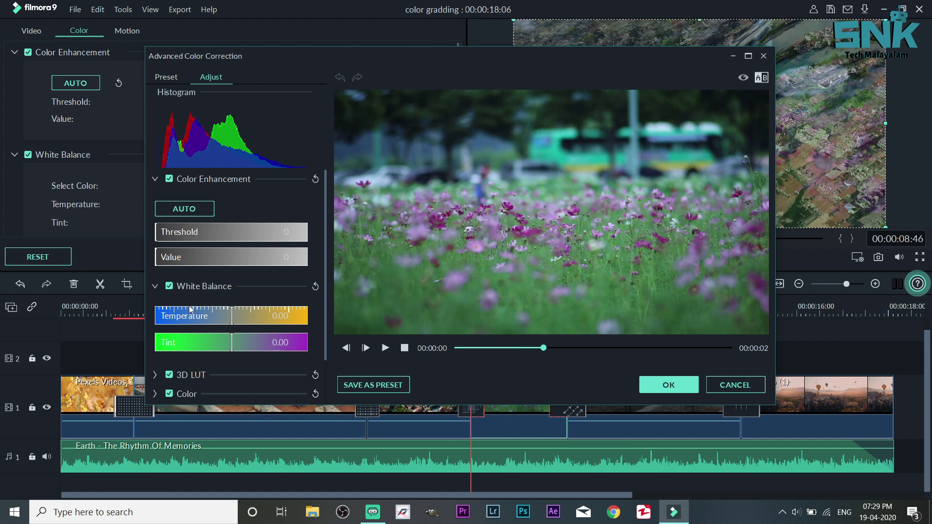
{"action": "left_click", "coordinate": [155, 286]}
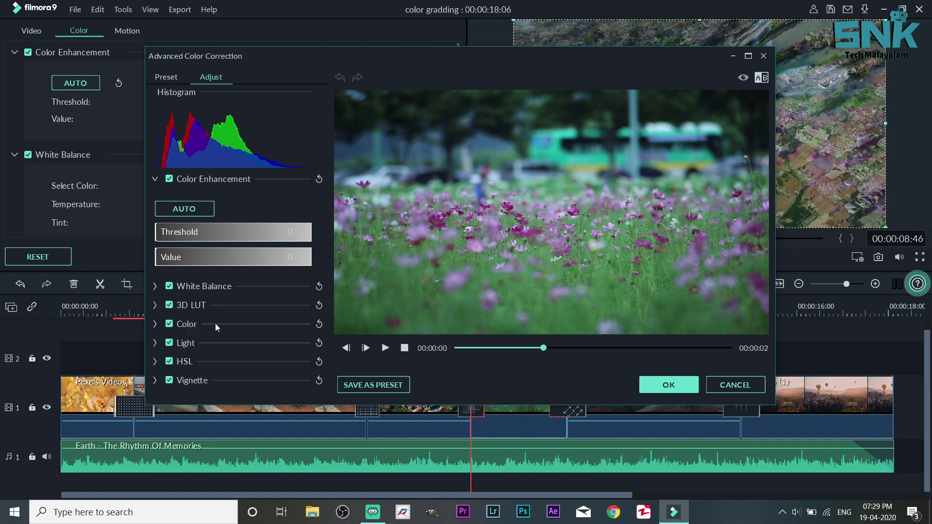
{"action": "left_click", "coordinate": [155, 286]}
{"action": "left_click_drag", "start_coordinate": [244, 317], "coordinate": [267, 319]}
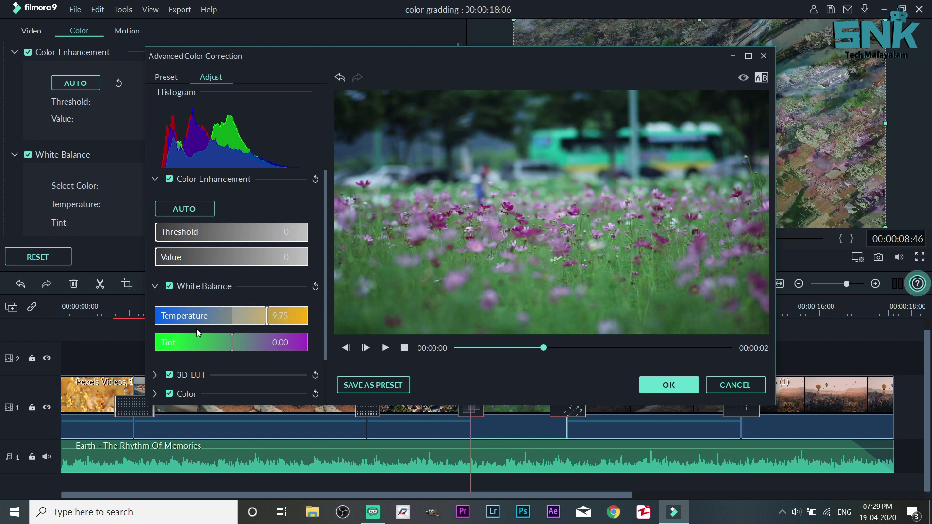
- Set the flower field clip's color values to vibrance 18 and saturation 11
{"action": "scroll", "coordinate": [196, 329], "scroll_direction": "down", "scroll_amount": 1}
{"action": "left_click", "coordinate": [154, 340]}
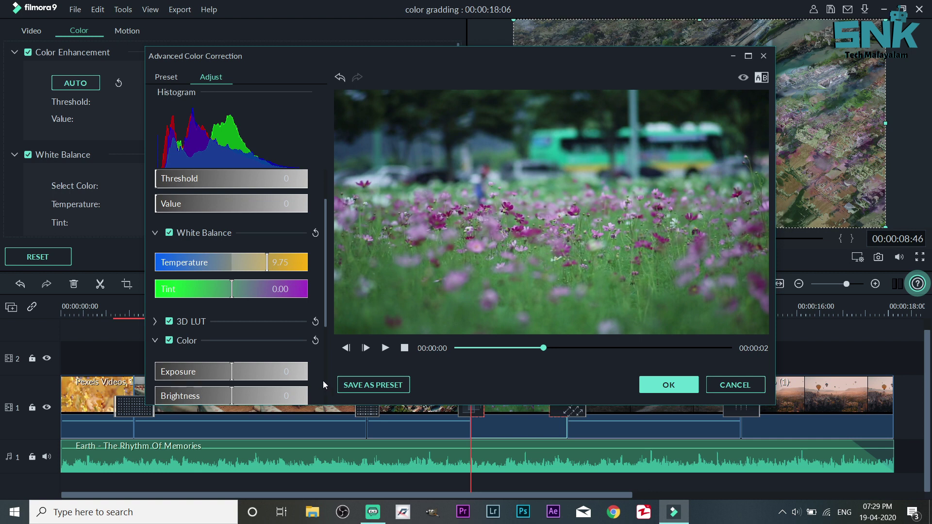
{"action": "scroll", "coordinate": [322, 380], "scroll_direction": "down", "scroll_amount": 3}
{"action": "left_click_drag", "start_coordinate": [248, 304], "coordinate": [246, 304]}
{"action": "left_click", "coordinate": [241, 322]}
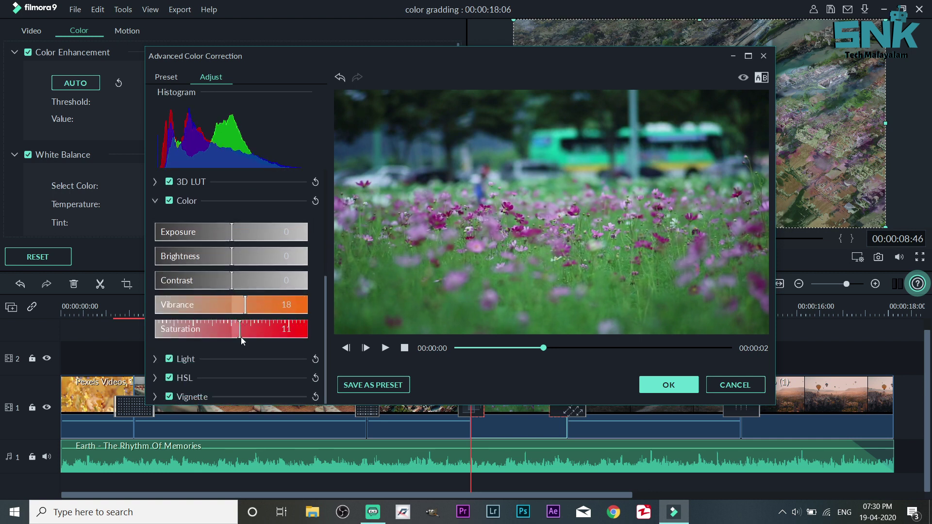
- Set the HSL magenta range to hue -3, saturation 22 and luminance 20
{"action": "left_click", "coordinate": [154, 378]}
{"action": "scroll", "coordinate": [259, 365], "scroll_direction": "down", "scroll_amount": 3}
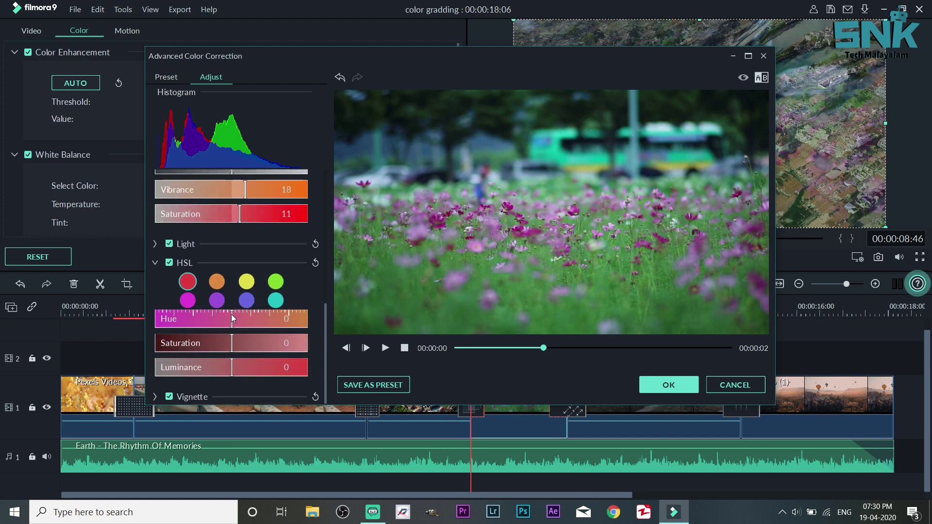
{"action": "left_click", "coordinate": [187, 300]}
{"action": "left_click", "coordinate": [211, 320]}
{"action": "mouse_move", "coordinate": [211, 321]}
{"action": "left_mouse_down"}
{"action": "mouse_move", "coordinate": [149, 318]}
{"action": "mouse_move", "coordinate": [282, 326]}
{"action": "mouse_move", "coordinate": [229, 323]}
{"action": "left_mouse_up"}
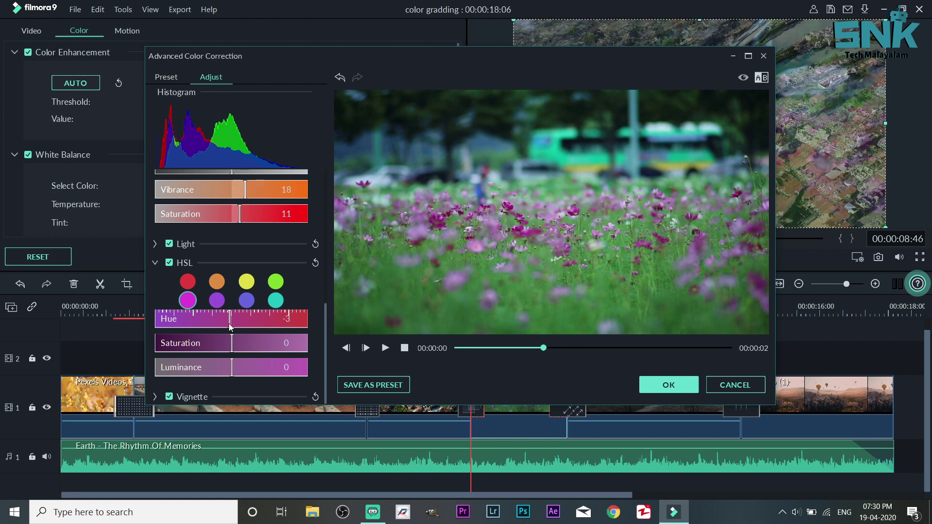
{"action": "left_click", "coordinate": [249, 347]}
{"action": "left_click", "coordinate": [247, 364]}
{"action": "left_click_drag", "start_coordinate": [248, 366], "coordinate": [199, 370]}
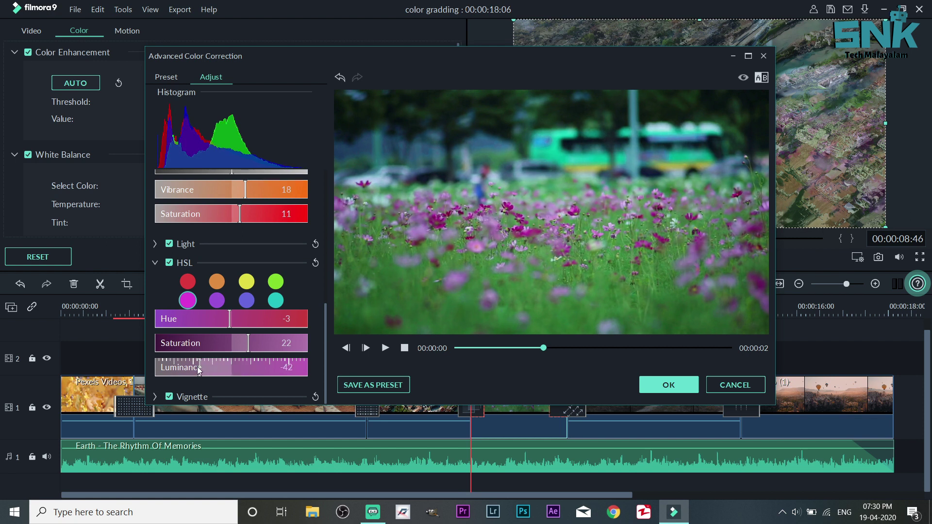
{"action": "left_click", "coordinate": [247, 369]}
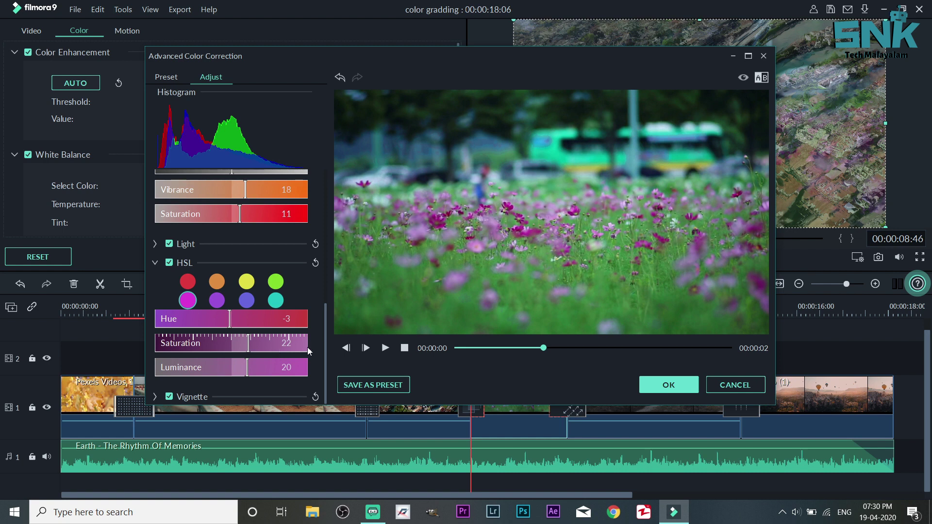
- Set the HSL green range to hue -71, saturation 35 and luminance -100, preview the clip, and apply the correction to the flower field clip
{"action": "left_click", "coordinate": [275, 281]}
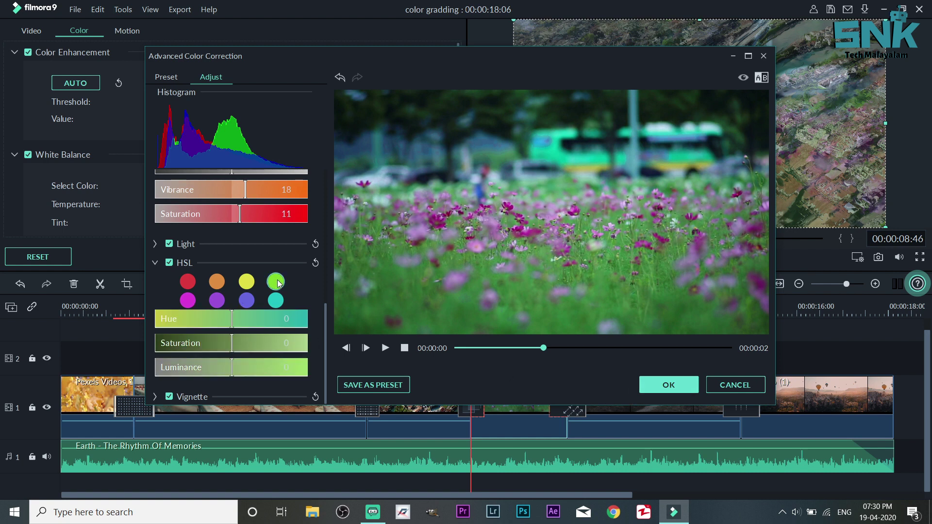
{"action": "left_click", "coordinate": [242, 319]}
{"action": "left_click_drag", "start_coordinate": [249, 321], "coordinate": [176, 316]}
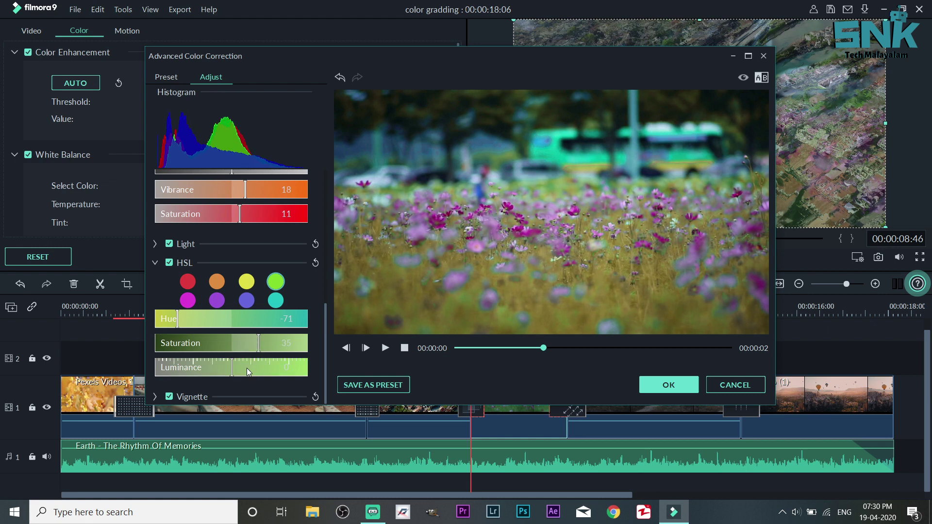
{"action": "left_click_drag", "start_coordinate": [242, 368], "coordinate": [225, 368]}
{"action": "left_click_drag", "start_coordinate": [204, 368], "coordinate": [144, 371]}
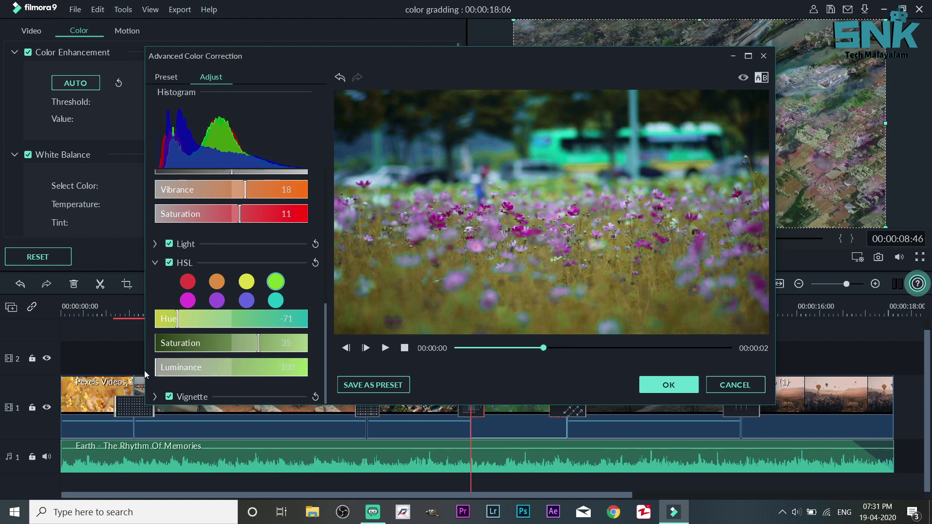
{"action": "left_click", "coordinate": [386, 348]}
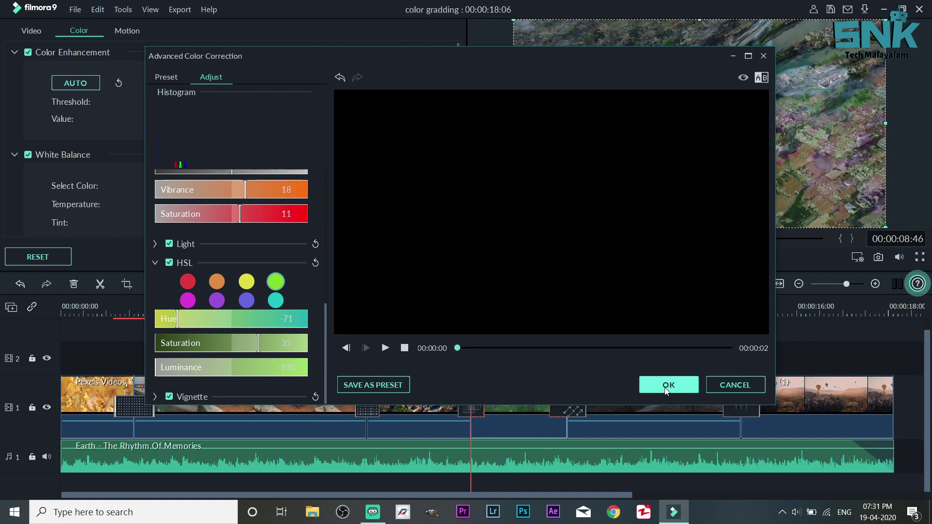
{"action": "left_click", "coordinate": [666, 389]}
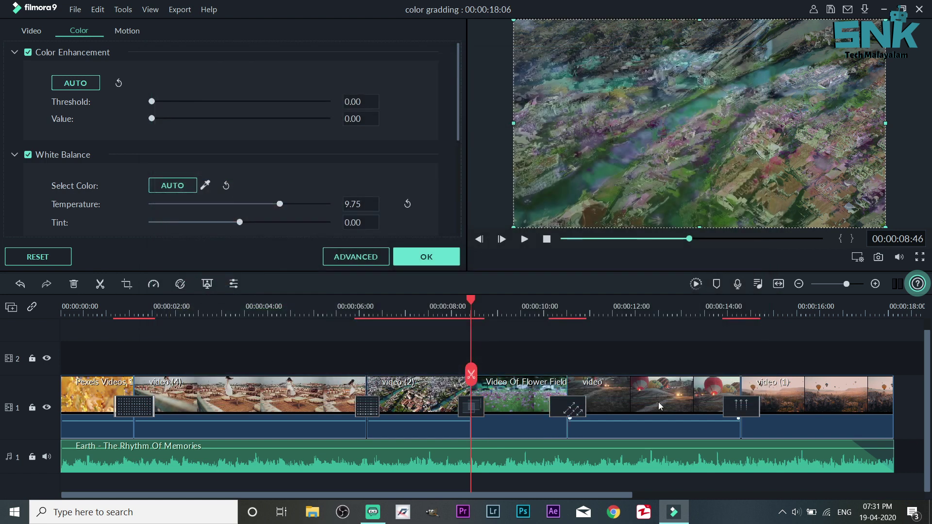
- Open Advanced Color Correction for the balloon-and-car clip at 00:00:11:42, show a frame in its preview, and expand the white balance settings
{"action": "double_click", "coordinate": [658, 402]}
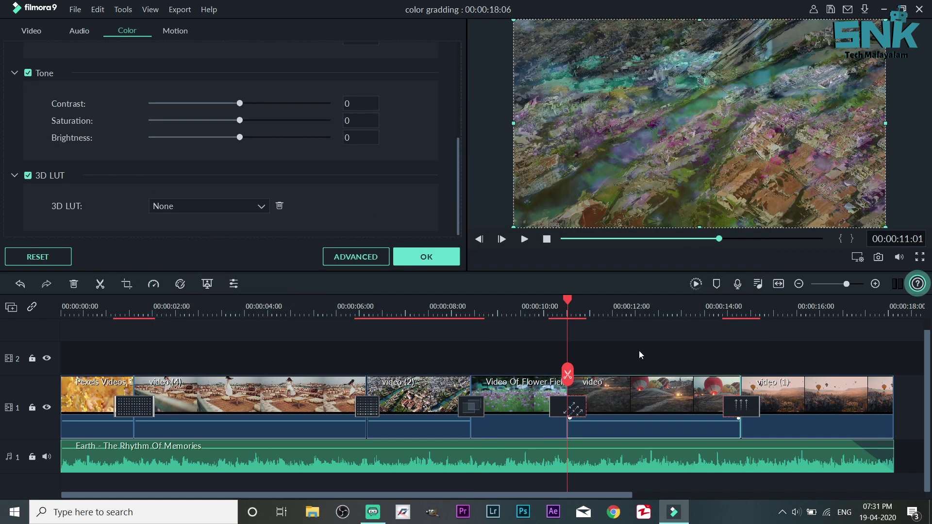
{"action": "left_click", "coordinate": [605, 310]}
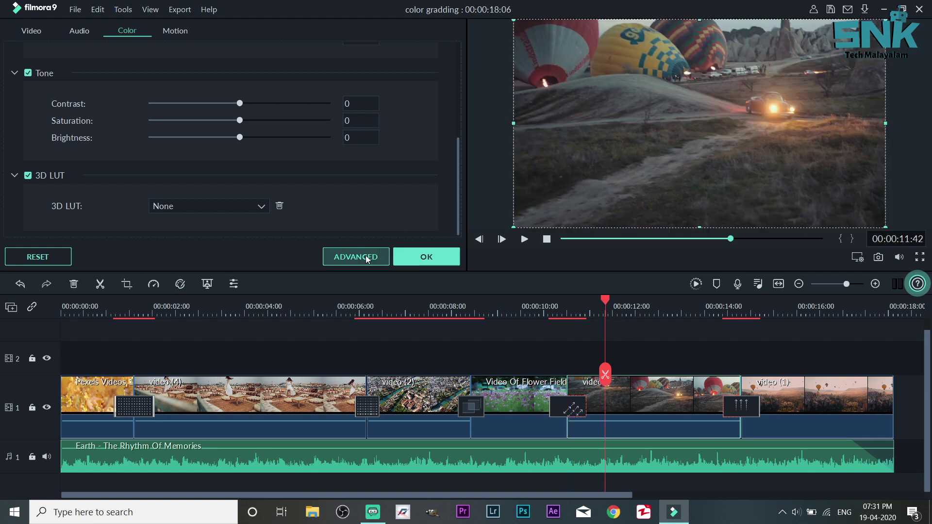
{"action": "left_click", "coordinate": [367, 257]}
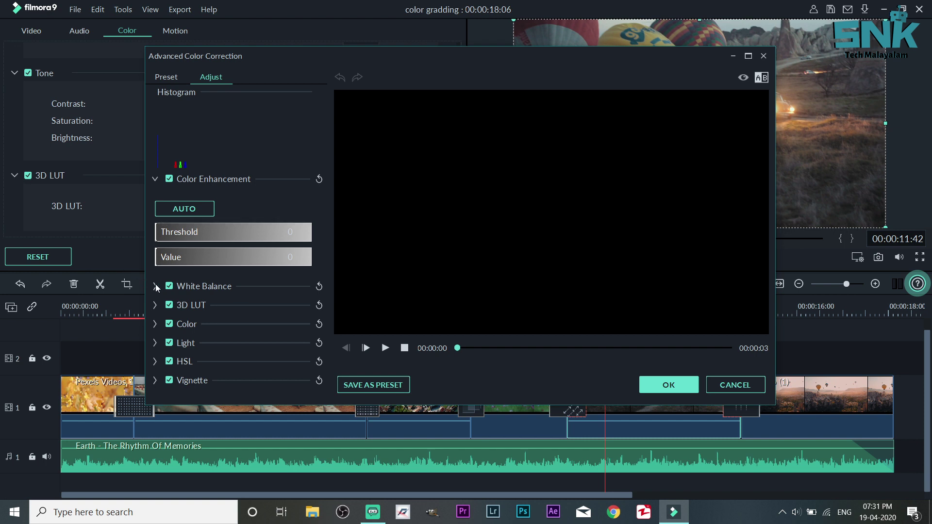
{"action": "left_click", "coordinate": [487, 349]}
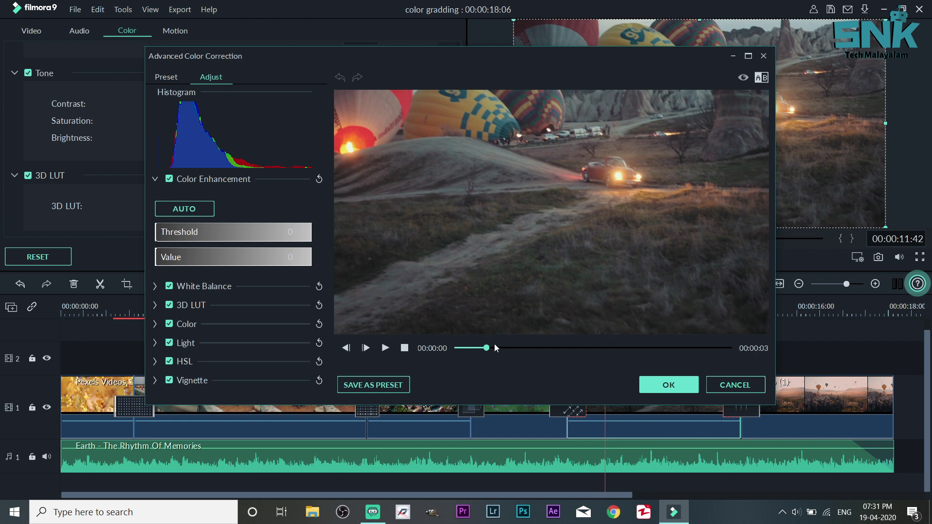
{"action": "left_click", "coordinate": [155, 287]}
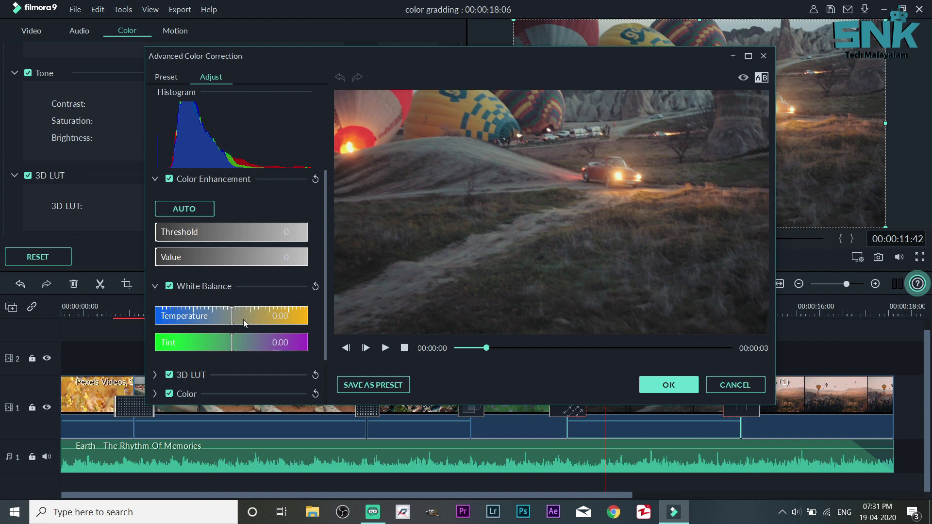
- Set the balloon-and-car clip's color values to exposure 10, brightness 6, contrast 6, vibrance 6 and saturation 3
{"action": "scroll", "coordinate": [228, 352], "scroll_direction": "down", "scroll_amount": 2}
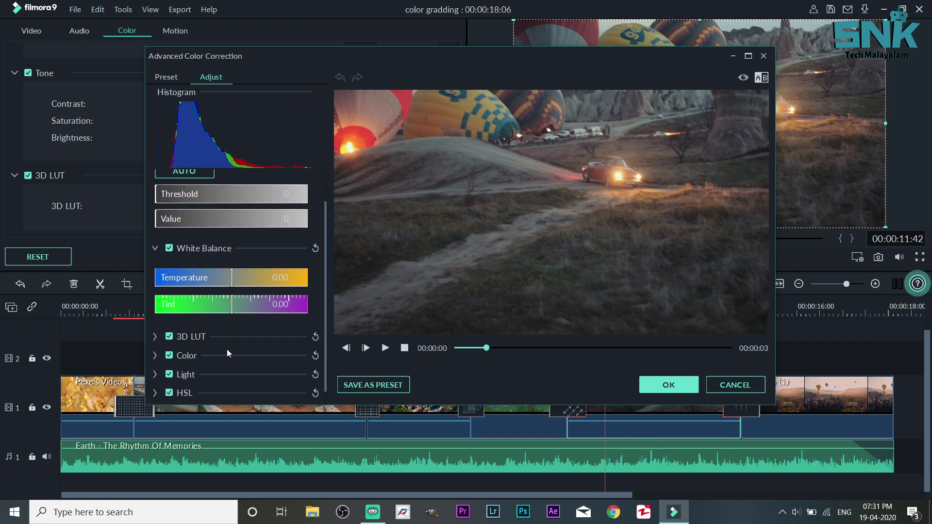
{"action": "scroll", "coordinate": [153, 333], "scroll_direction": "down", "scroll_amount": 1}
{"action": "left_click", "coordinate": [155, 339]}
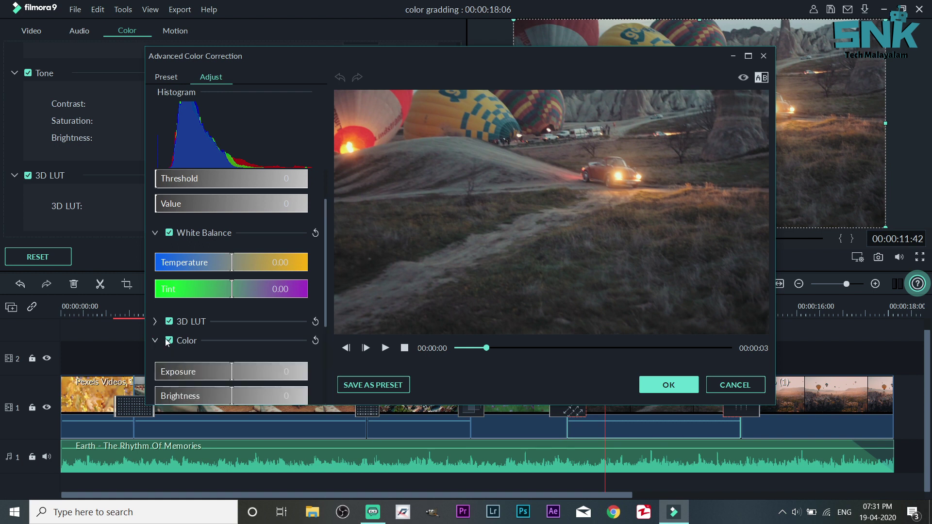
{"action": "scroll", "coordinate": [166, 342], "scroll_direction": "down", "scroll_amount": 3}
{"action": "left_click", "coordinate": [241, 313]}
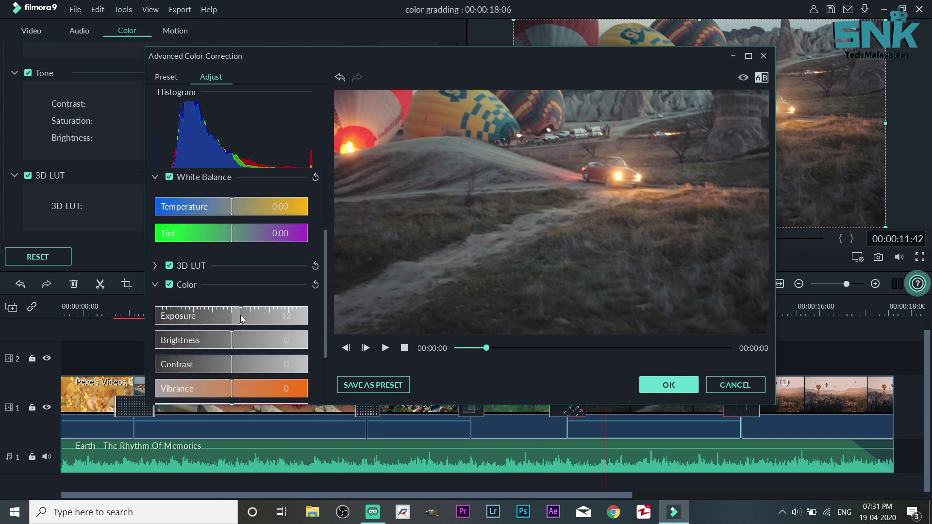
{"action": "left_click", "coordinate": [237, 316]}
{"action": "left_click", "coordinate": [237, 339]}
{"action": "left_click", "coordinate": [236, 364]}
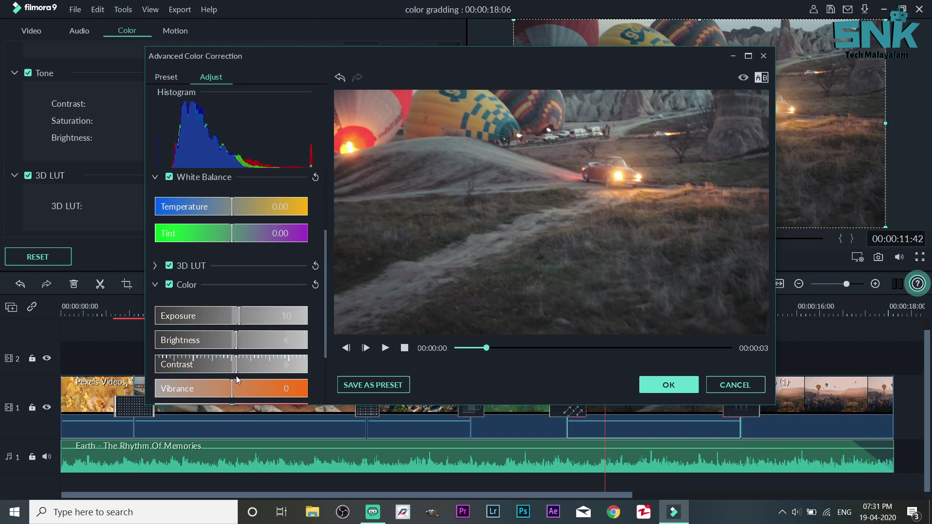
{"action": "left_click", "coordinate": [238, 386]}
{"action": "scroll", "coordinate": [237, 383], "scroll_direction": "down", "scroll_amount": 3}
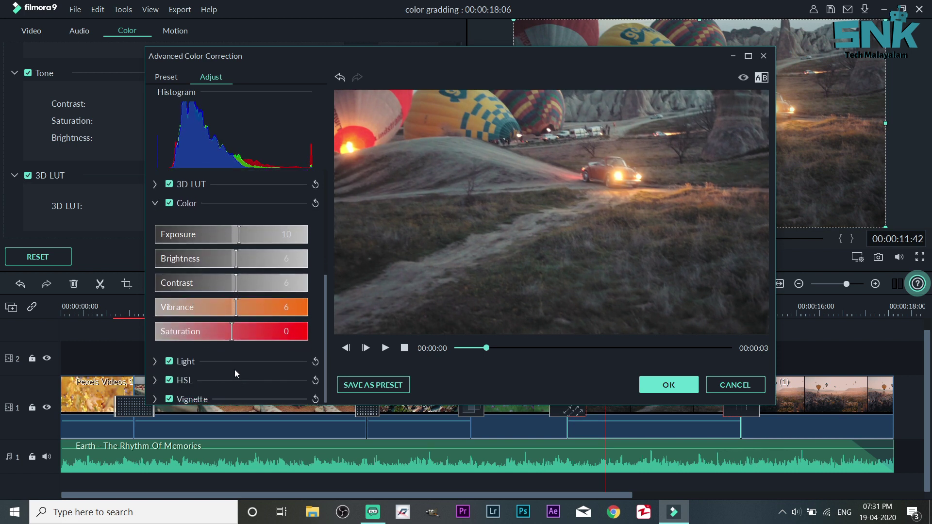
{"action": "left_click", "coordinate": [234, 331]}
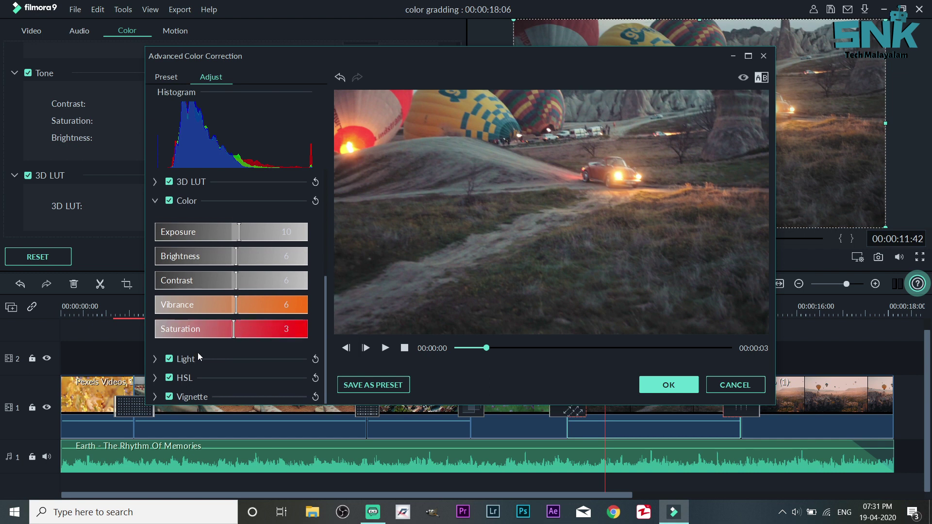
- Set the balloon-and-car clip's light values to highlights -18, shadows -44 and whites 7
{"action": "left_click", "coordinate": [156, 359]}
{"action": "scroll", "coordinate": [252, 365], "scroll_direction": "down", "scroll_amount": 3}
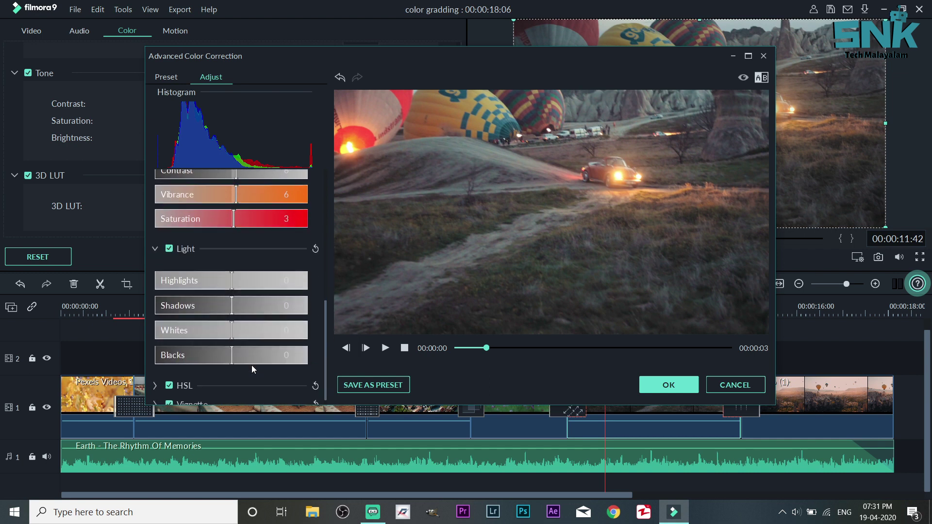
{"action": "left_click", "coordinate": [218, 280]}
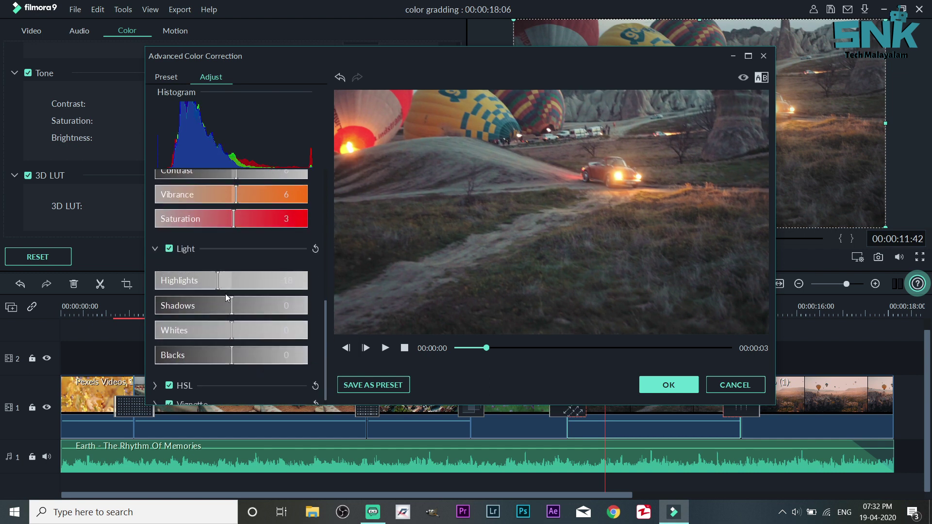
{"action": "left_click_drag", "start_coordinate": [223, 310], "coordinate": [197, 311]}
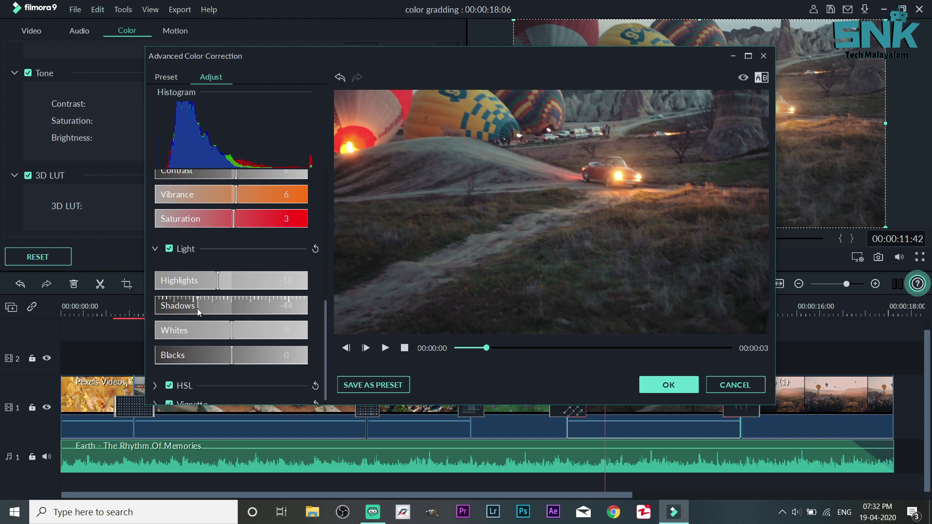
{"action": "scroll", "coordinate": [216, 329], "scroll_direction": "down", "scroll_amount": 1}
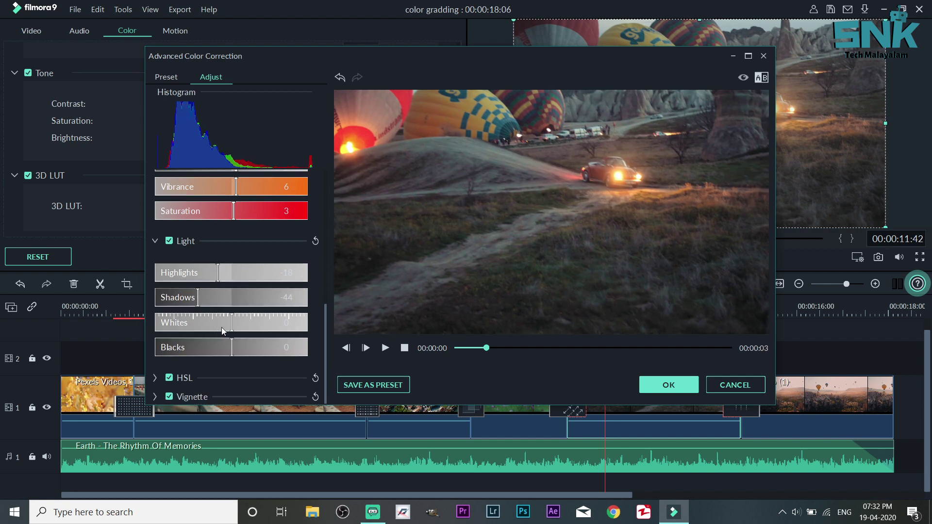
{"action": "left_click", "coordinate": [237, 328]}
- Set the HSL red range to hue 5, saturation 25 and luminance 22
{"action": "left_click", "coordinate": [159, 376]}
{"action": "scroll", "coordinate": [209, 368], "scroll_direction": "down", "scroll_amount": 2}
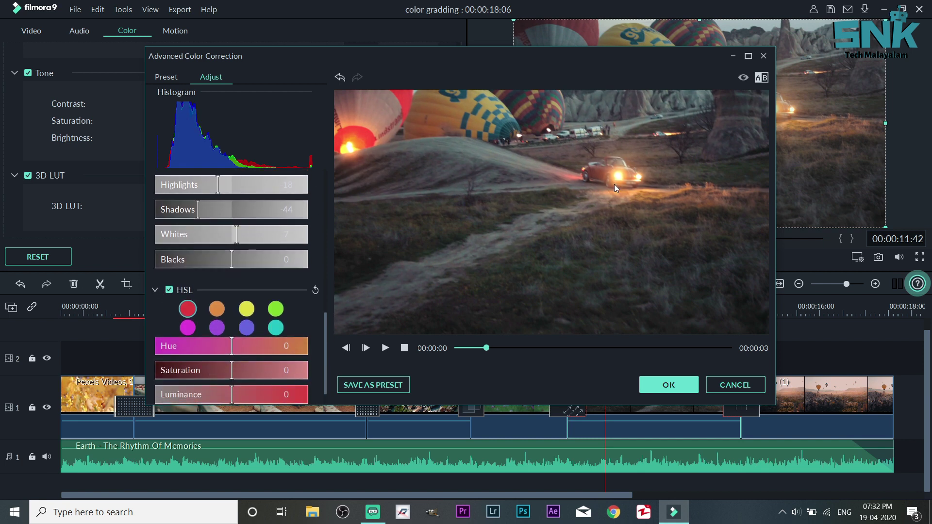
{"action": "left_click", "coordinate": [230, 348]}
{"action": "left_click_drag", "start_coordinate": [217, 348], "coordinate": [185, 348]}
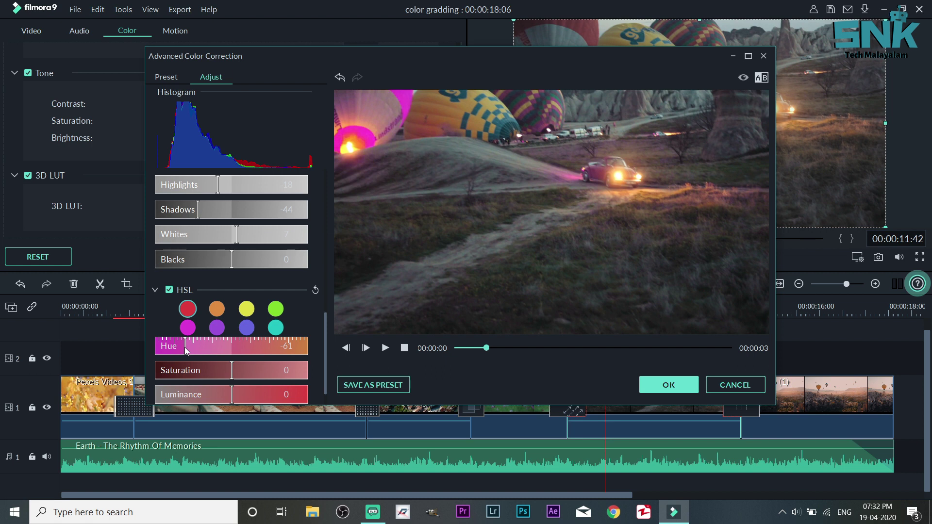
{"action": "left_click_drag", "start_coordinate": [184, 348], "coordinate": [236, 349]}
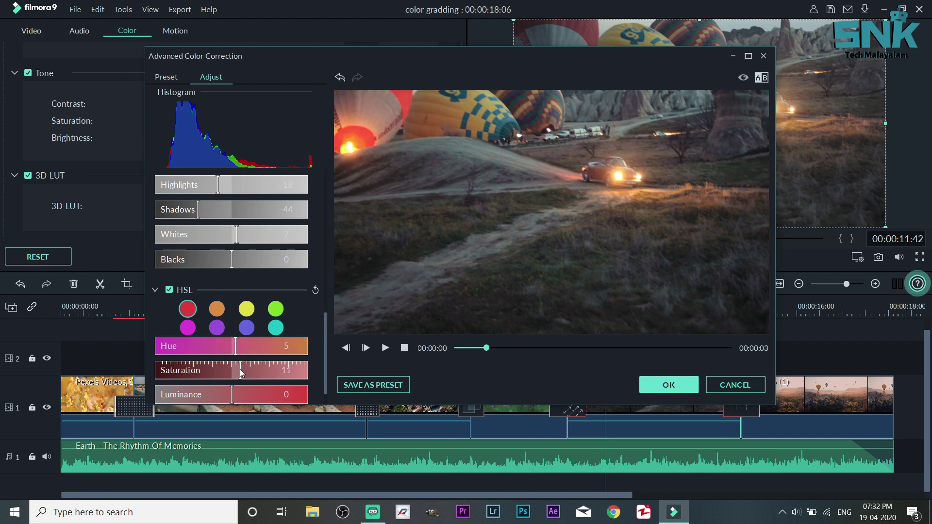
{"action": "left_click_drag", "start_coordinate": [240, 369], "coordinate": [249, 396]}
{"action": "scroll", "coordinate": [249, 396], "scroll_direction": "down", "scroll_amount": 1}
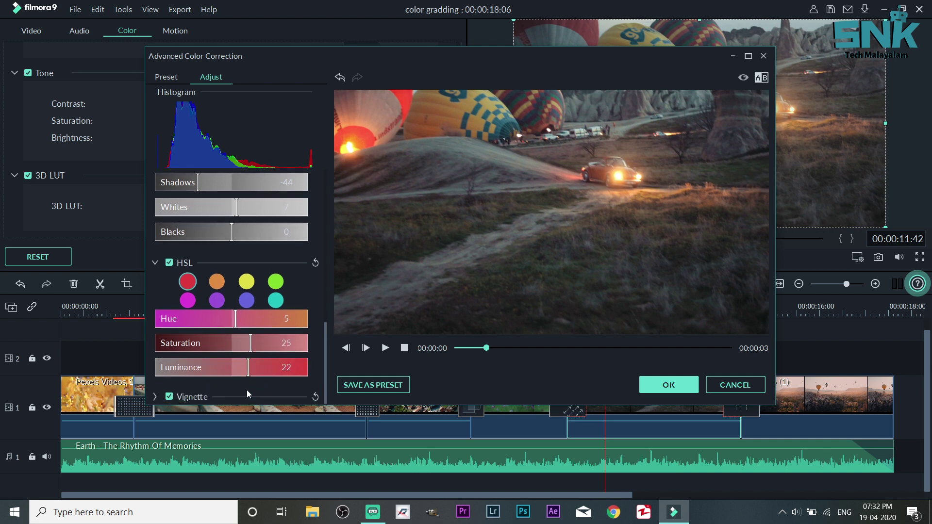
- Set the HSL orange range to hue 3, saturation 23 and luminance 3
{"action": "left_click", "coordinate": [217, 282]}
{"action": "mouse_move", "coordinate": [232, 318]}
{"action": "left_mouse_down"}
{"action": "mouse_move", "coordinate": [252, 319]}
{"action": "mouse_move", "coordinate": [224, 314]}
{"action": "left_mouse_up"}
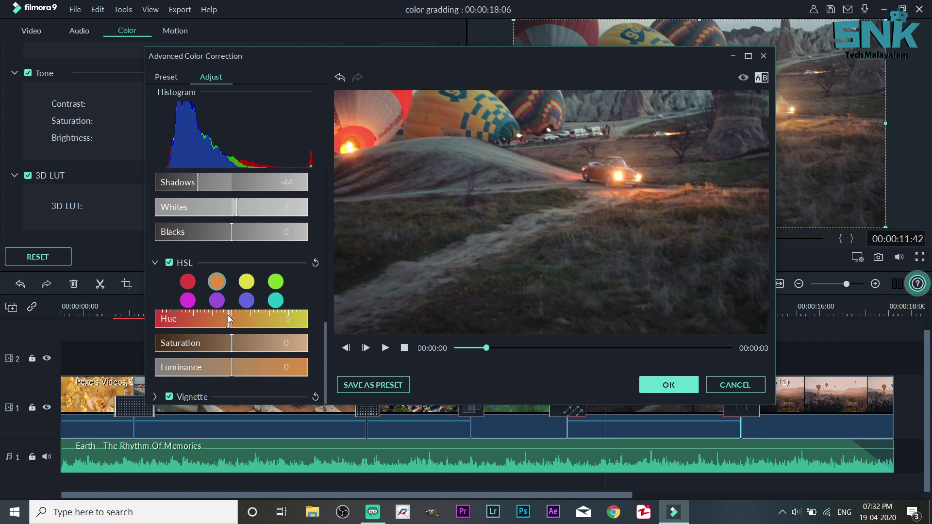
{"action": "left_click_drag", "start_coordinate": [232, 316], "coordinate": [234, 316]}
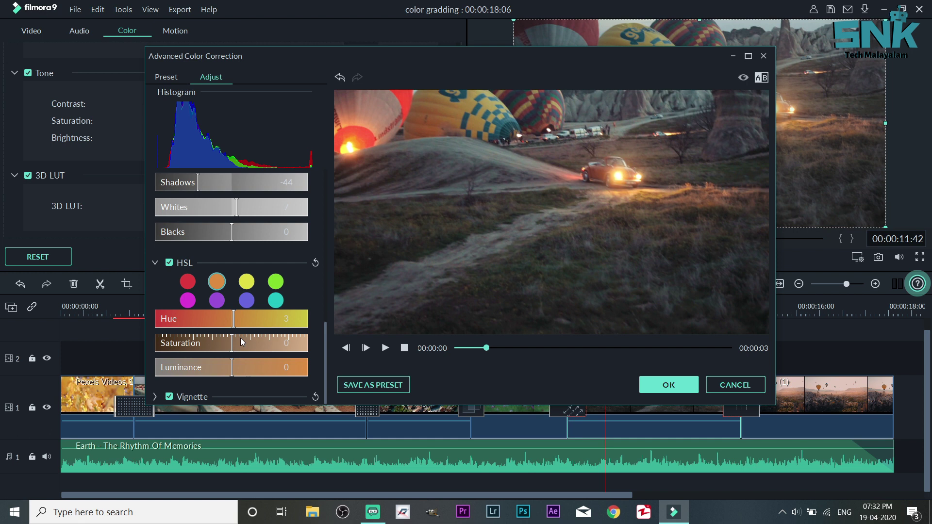
{"action": "left_click_drag", "start_coordinate": [239, 343], "coordinate": [239, 345]}
{"action": "left_click", "coordinate": [248, 346]}
{"action": "left_click", "coordinate": [234, 369]}
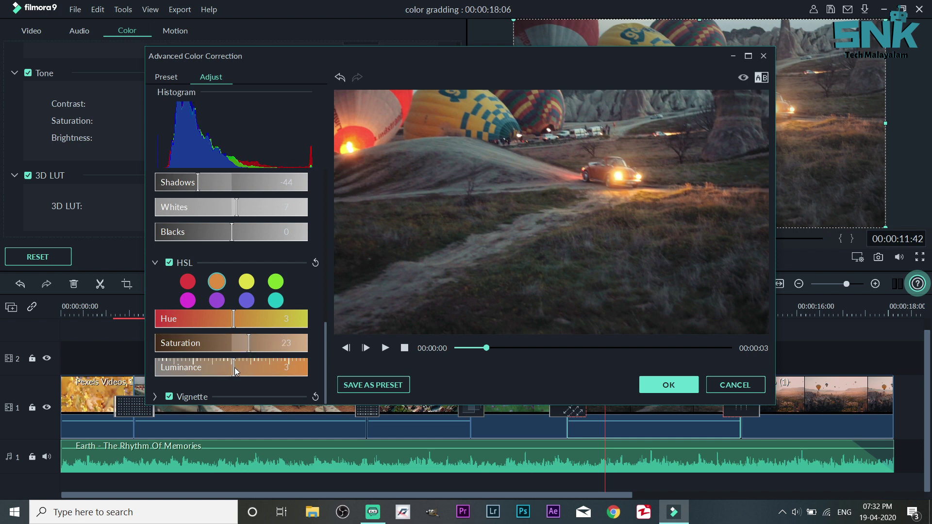
- Shift the HSL yellow range's hue slightly above neutral and set the green range's hue to 1
{"action": "left_click", "coordinate": [247, 281]}
{"action": "left_click", "coordinate": [244, 315]}
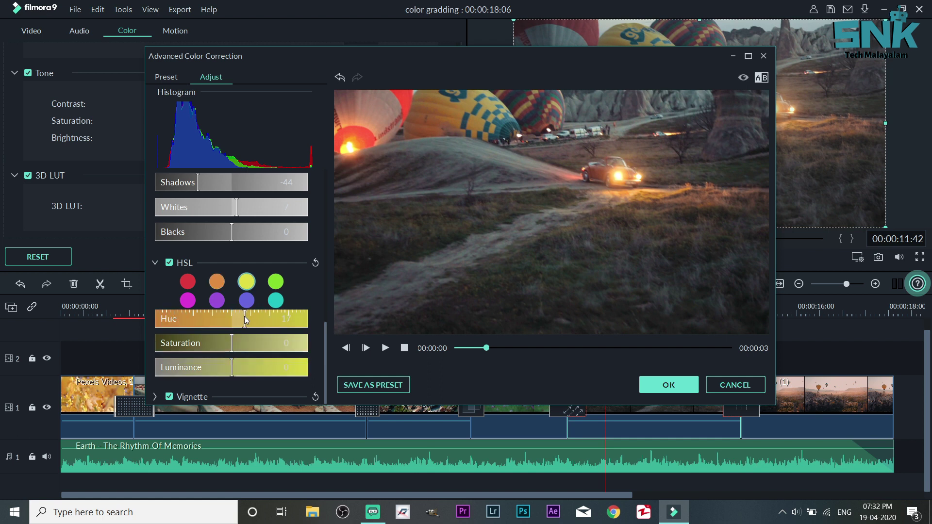
{"action": "left_click_drag", "start_coordinate": [252, 318], "coordinate": [234, 322]}
{"action": "left_click", "coordinate": [276, 282]}
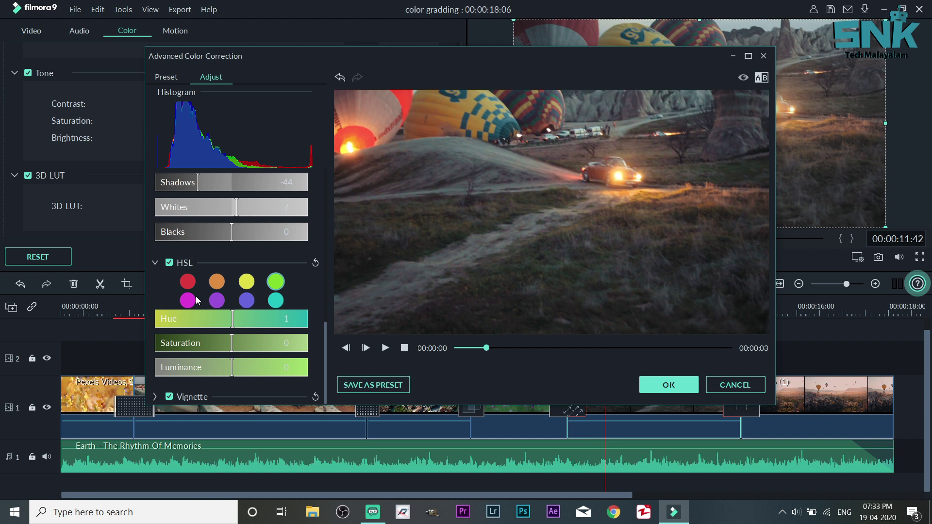
- Set the HSL cyan range to hue 54 and luminance 20, and raise its saturation moderately
{"action": "left_click", "coordinate": [217, 301]}
{"action": "left_click_drag", "start_coordinate": [241, 328], "coordinate": [275, 321]}
{"action": "left_click", "coordinate": [247, 301]}
{"action": "left_click", "coordinate": [277, 300]}
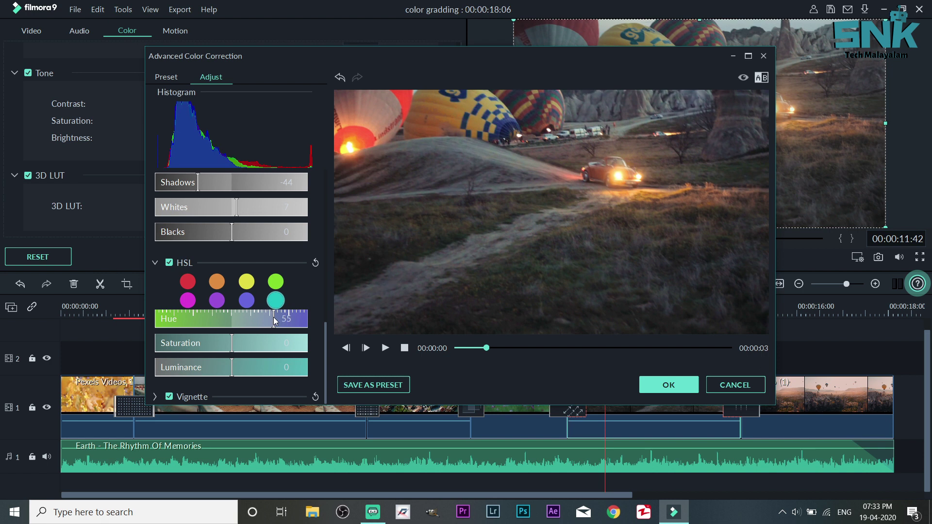
{"action": "left_click", "coordinate": [252, 342]}
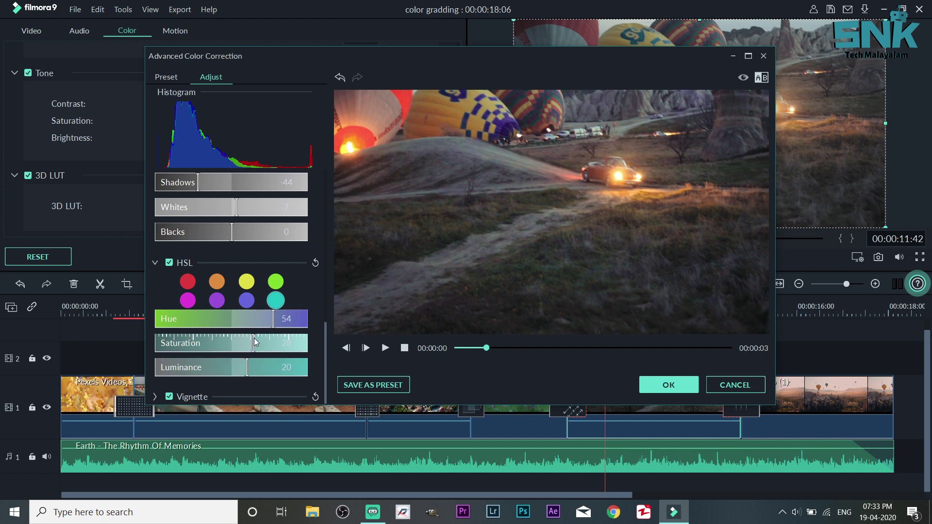
{"action": "left_click", "coordinate": [247, 302]}
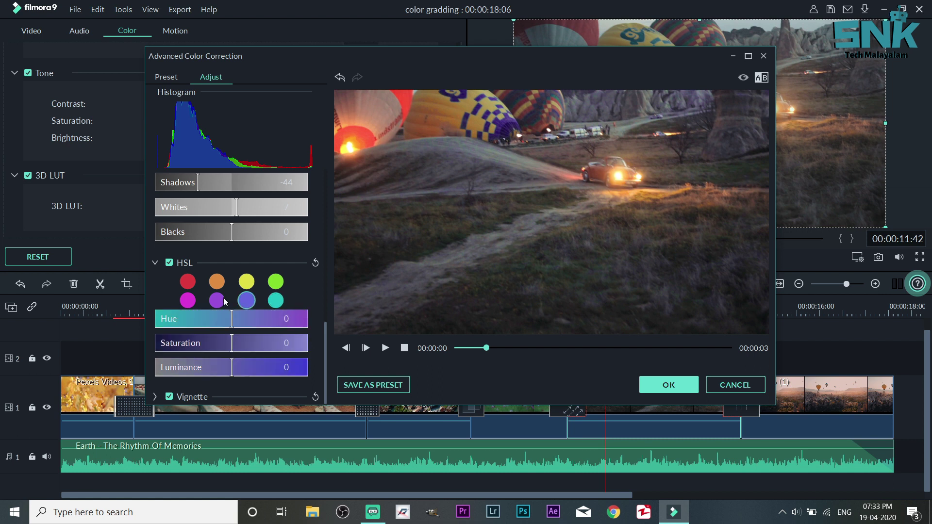
- Set the HSL green range to hue -100 with saturation and luminance at 100, and apply the correction to the balloon-and-car clip
{"action": "left_click", "coordinate": [275, 282]}
{"action": "left_click", "coordinate": [252, 320]}
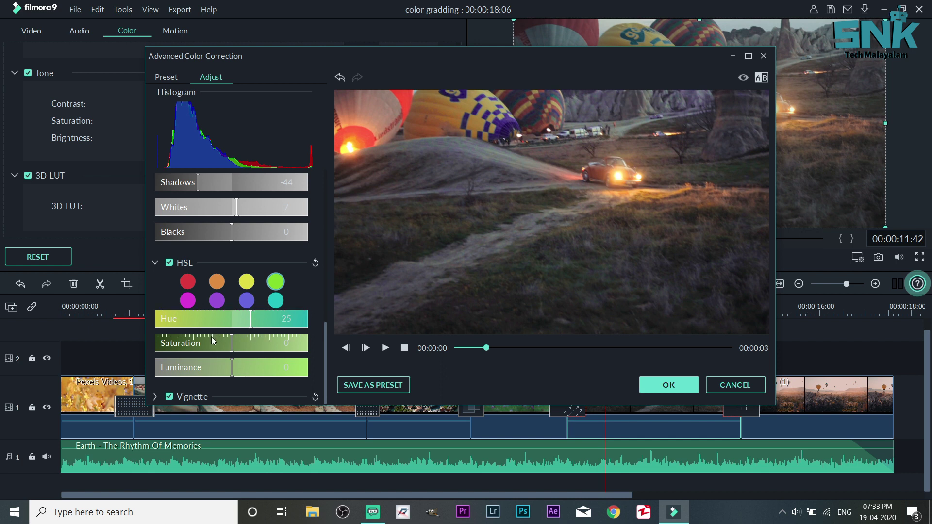
{"action": "left_click", "coordinate": [289, 343]}
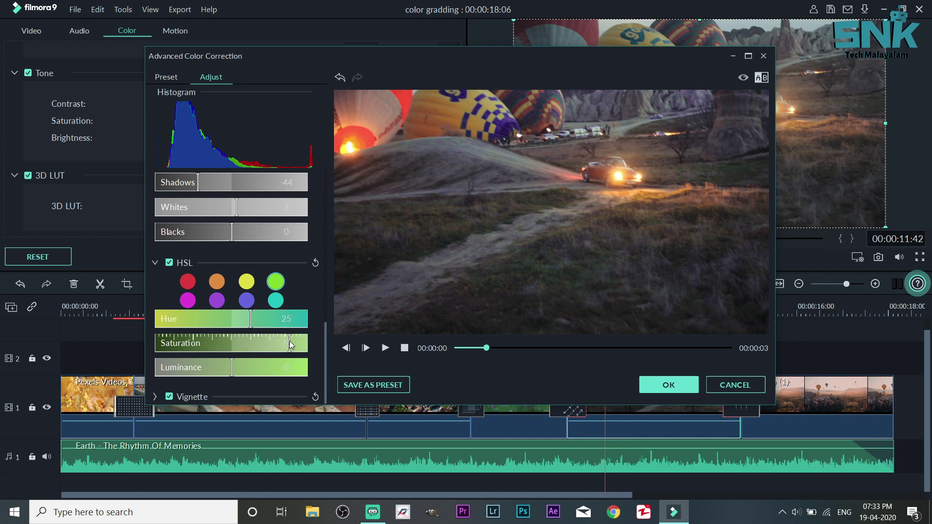
{"action": "left_click", "coordinate": [265, 366]}
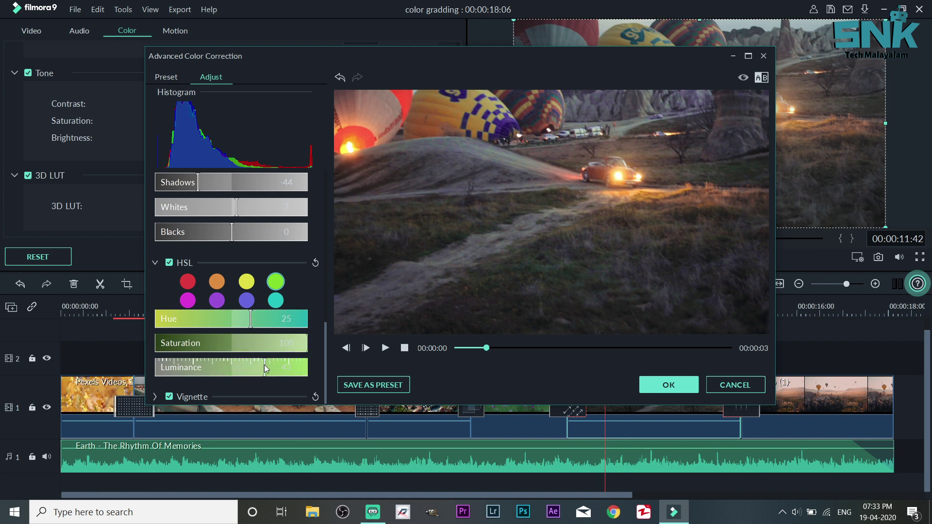
{"action": "left_click_drag", "start_coordinate": [263, 320], "coordinate": [140, 322]}
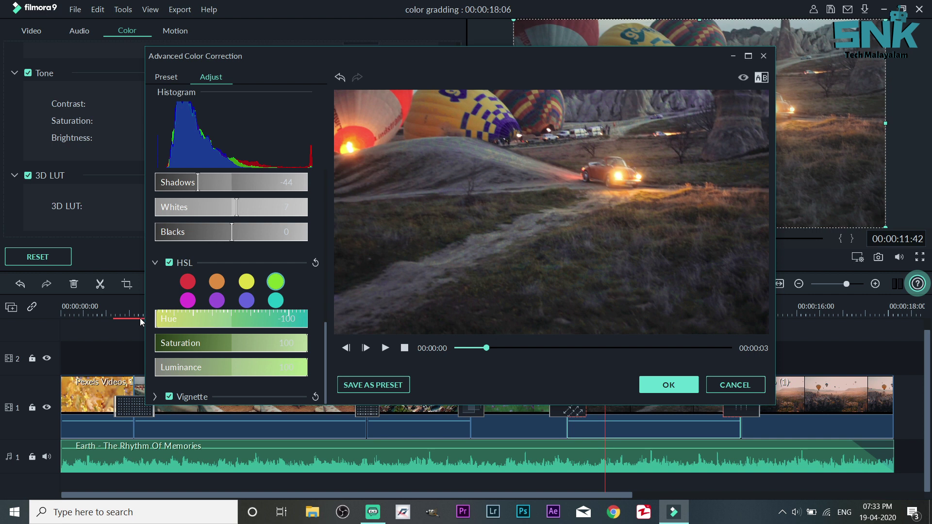
{"action": "left_click", "coordinate": [686, 387]}
- Open Advanced Color Correction for the last clip, video (1), at 00:00:15:42 and expand its white balance settings
{"action": "double_click", "coordinate": [783, 393]}
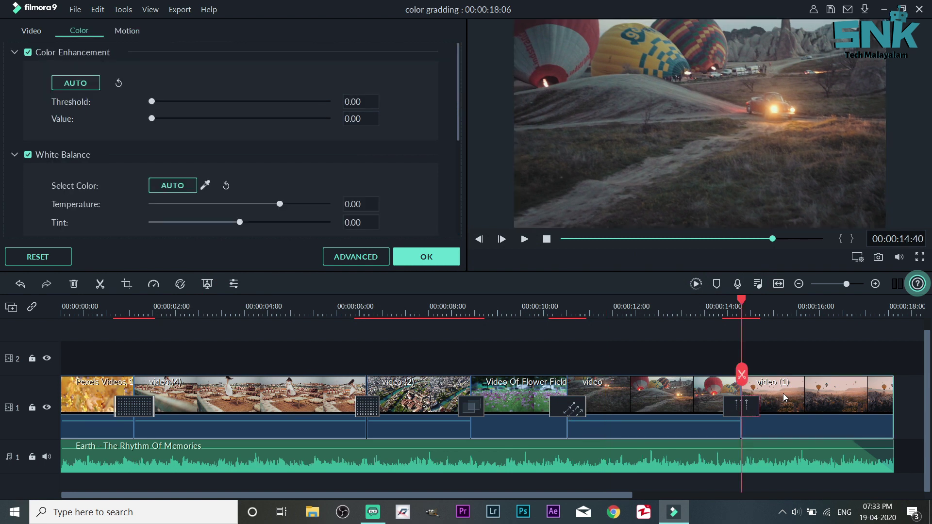
{"action": "left_click", "coordinate": [790, 316]}
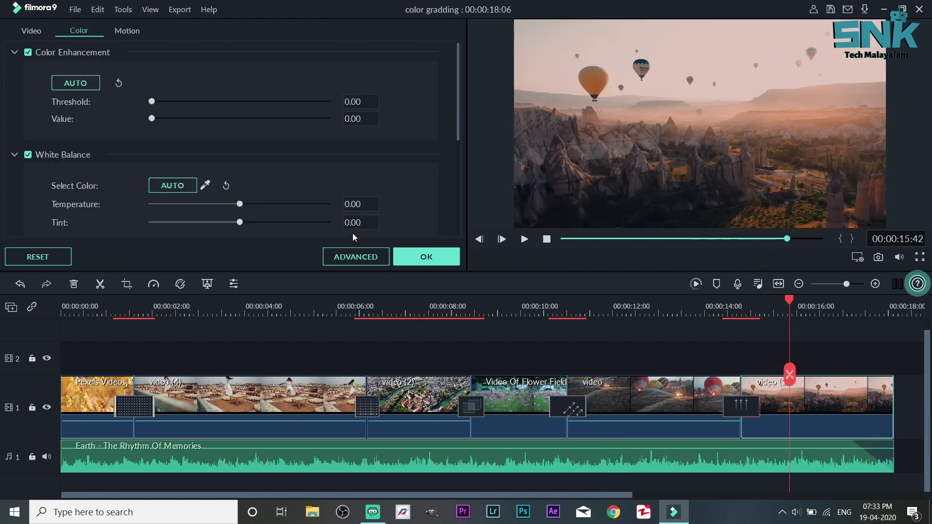
{"action": "left_click", "coordinate": [354, 255]}
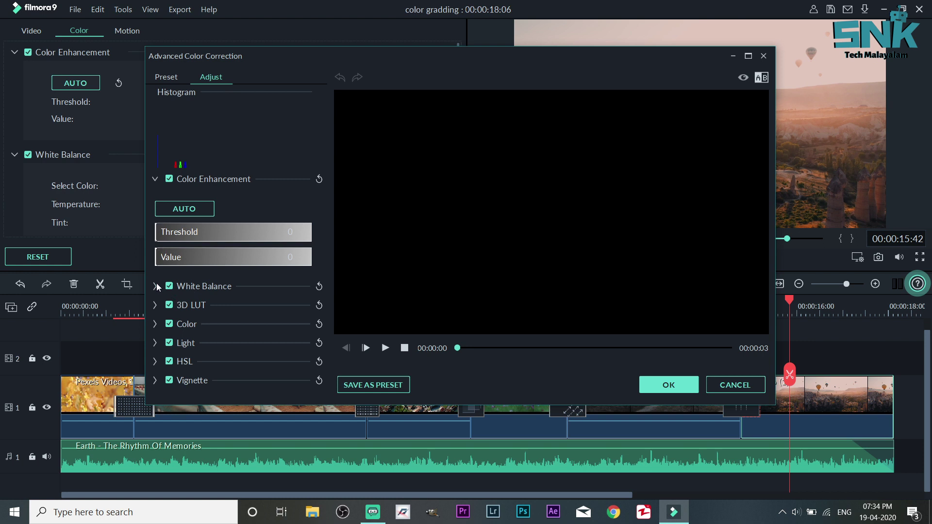
{"action": "left_click", "coordinate": [171, 290]}
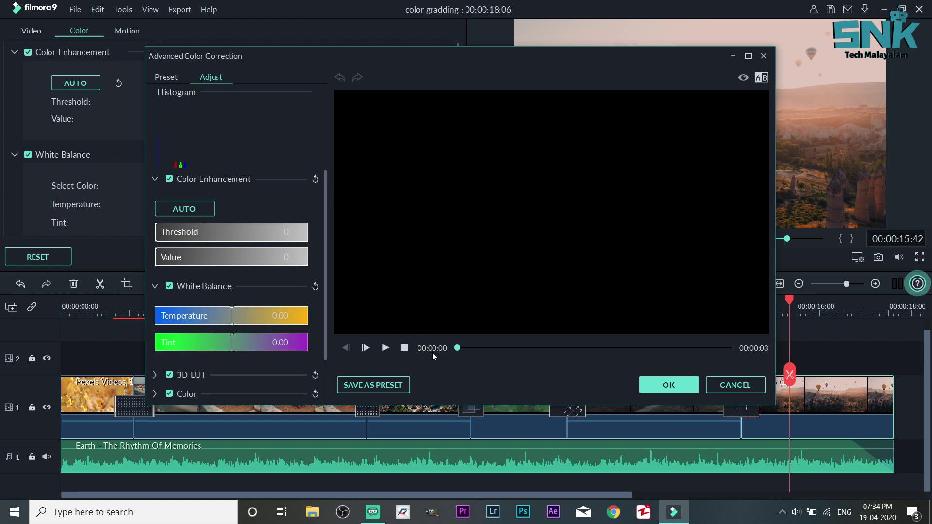
- Preview a frame with the balloons and set the white balance temperature to -5.19 with tint at 0.00
{"action": "left_click", "coordinate": [499, 347]}
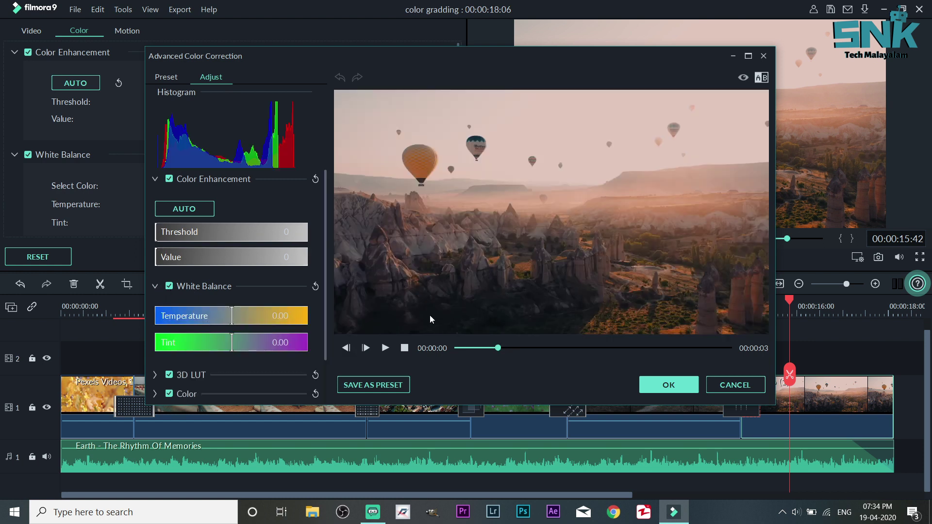
{"action": "left_click", "coordinate": [216, 315]}
{"action": "left_click_drag", "start_coordinate": [217, 315], "coordinate": [204, 316]}
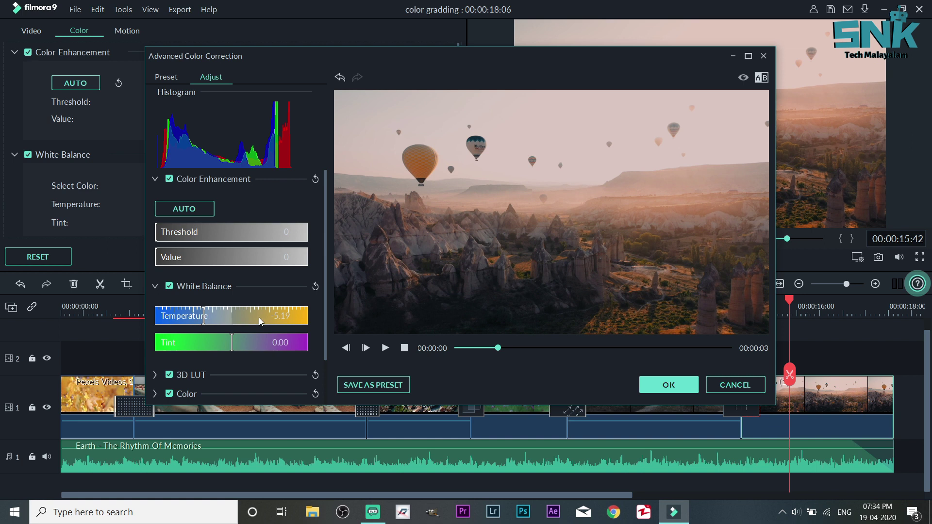
{"action": "scroll", "coordinate": [258, 317], "scroll_direction": "down", "scroll_amount": 1}
{"action": "mouse_move", "coordinate": [229, 310]}
{"action": "left_mouse_down"}
{"action": "mouse_move", "coordinate": [195, 311]}
{"action": "mouse_move", "coordinate": [227, 316]}
{"action": "left_mouse_up"}
{"action": "left_click", "coordinate": [232, 317]}
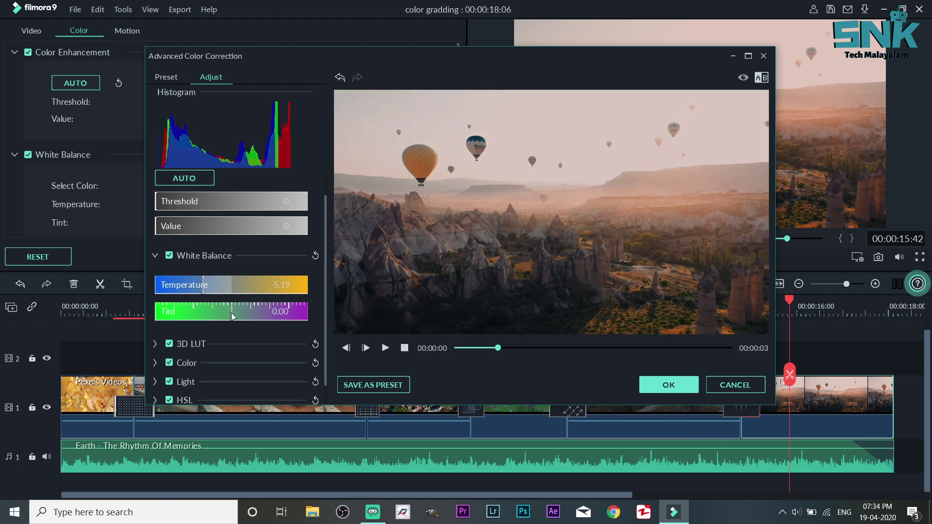
{"action": "scroll", "coordinate": [232, 316], "scroll_direction": "down", "scroll_amount": 1}
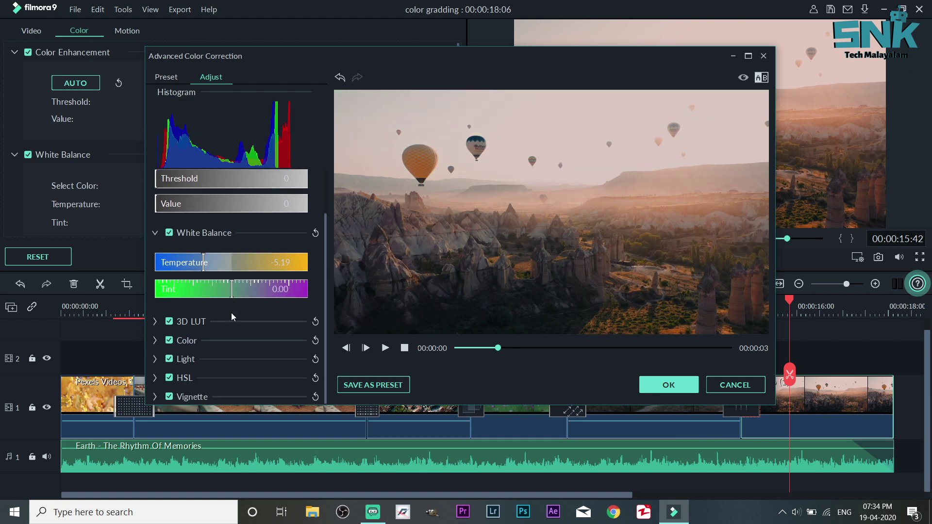
- Set the clip's exposure to -7, brightness to 6, contrast to 3, vibrance to 7 and saturation to 9
{"action": "left_click", "coordinate": [156, 341]}
{"action": "scroll", "coordinate": [252, 364], "scroll_direction": "down", "scroll_amount": 4}
{"action": "left_click_drag", "start_coordinate": [231, 290], "coordinate": [221, 290]}
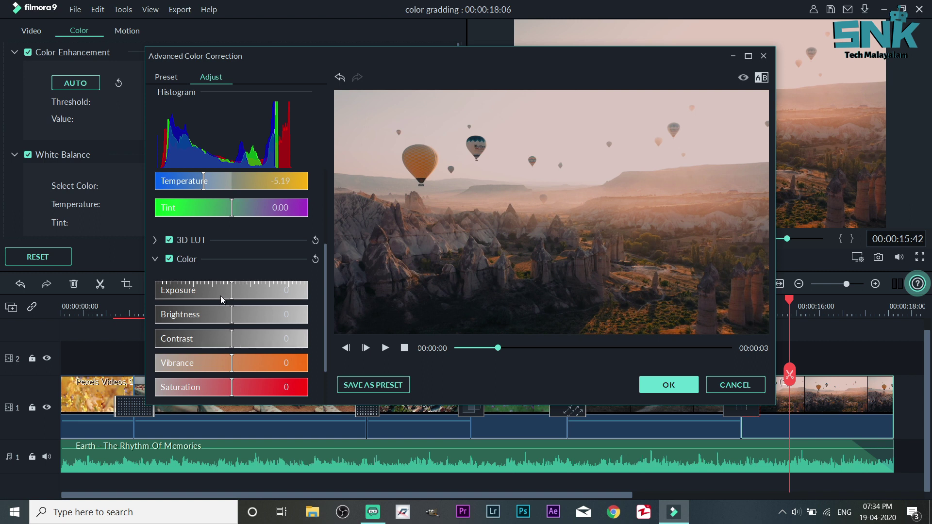
{"action": "left_click", "coordinate": [227, 294]}
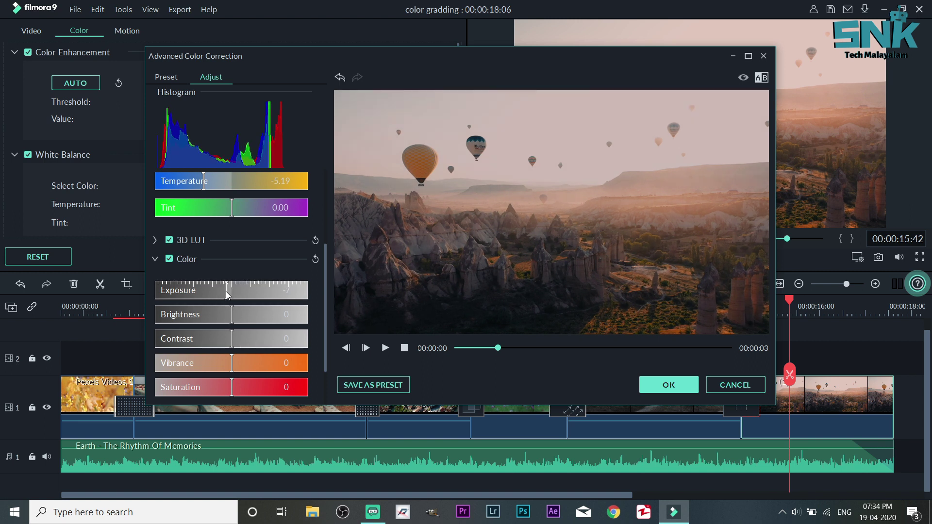
{"action": "left_click", "coordinate": [236, 315]}
{"action": "left_click", "coordinate": [234, 342]}
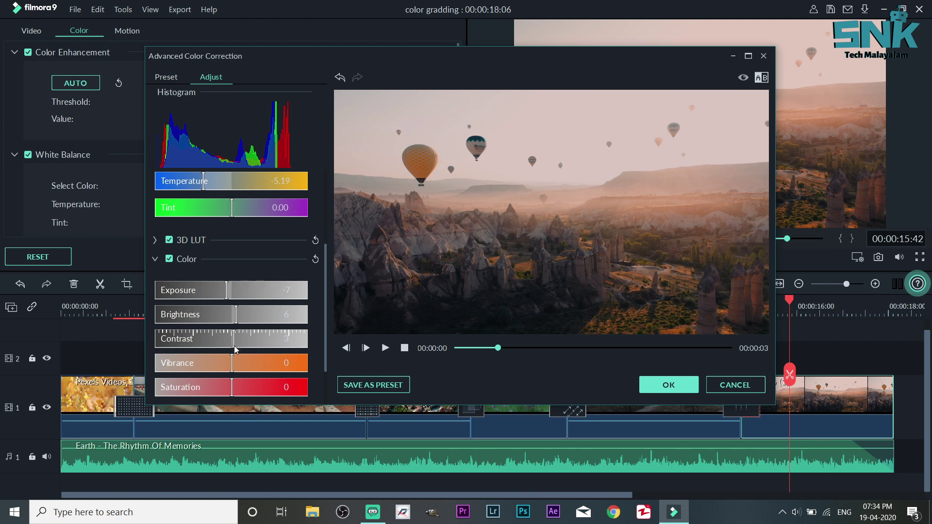
{"action": "left_click", "coordinate": [236, 364]}
{"action": "left_click", "coordinate": [239, 386]}
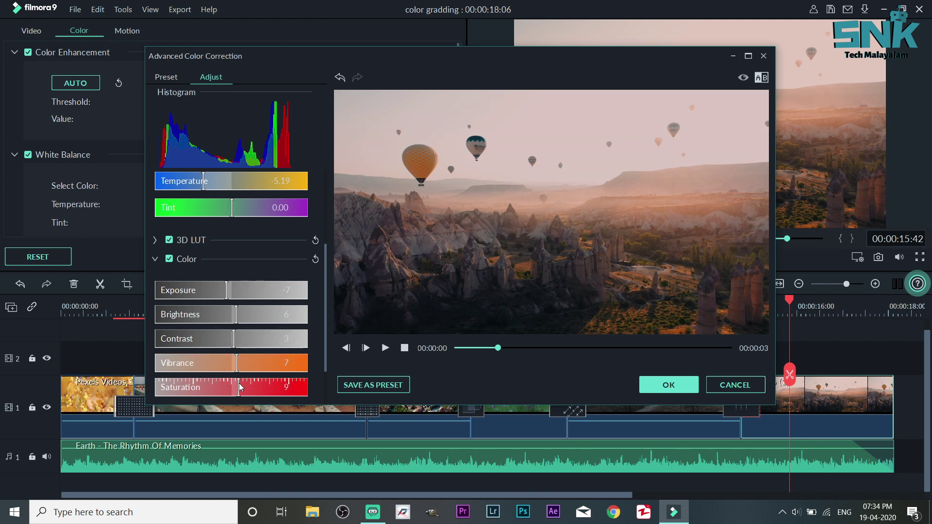
- Set the clip's light values to highlights -7, shadows -40, whites -15 and blacks -7
{"action": "scroll", "coordinate": [240, 383], "scroll_direction": "down", "scroll_amount": 2}
{"action": "left_click", "coordinate": [162, 362]}
{"action": "scroll", "coordinate": [224, 377], "scroll_direction": "down", "scroll_amount": 2}
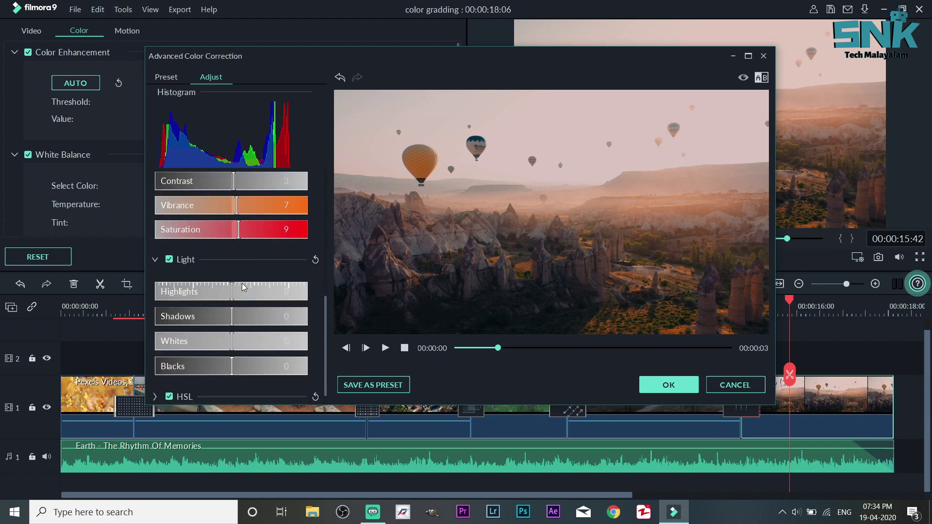
{"action": "left_click", "coordinate": [226, 291]}
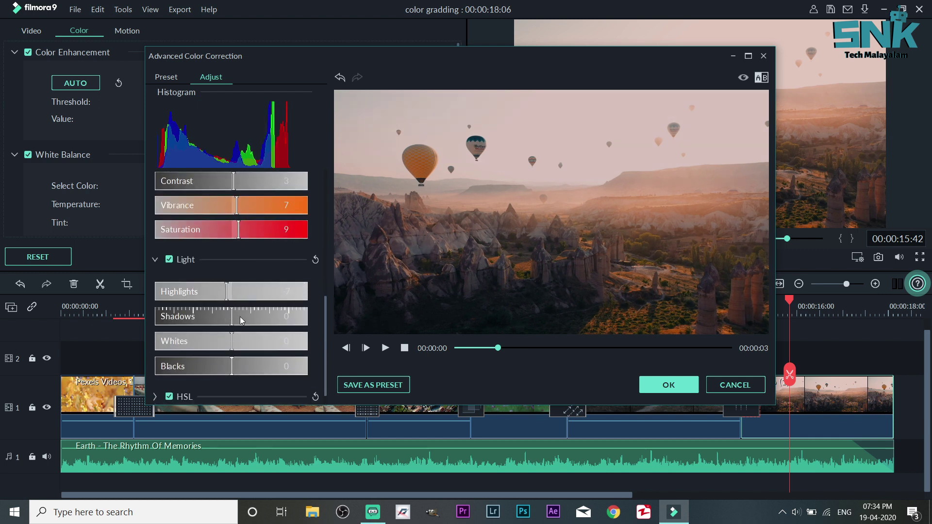
{"action": "left_click", "coordinate": [202, 317]}
{"action": "scroll", "coordinate": [210, 323], "scroll_direction": "down", "scroll_amount": 1}
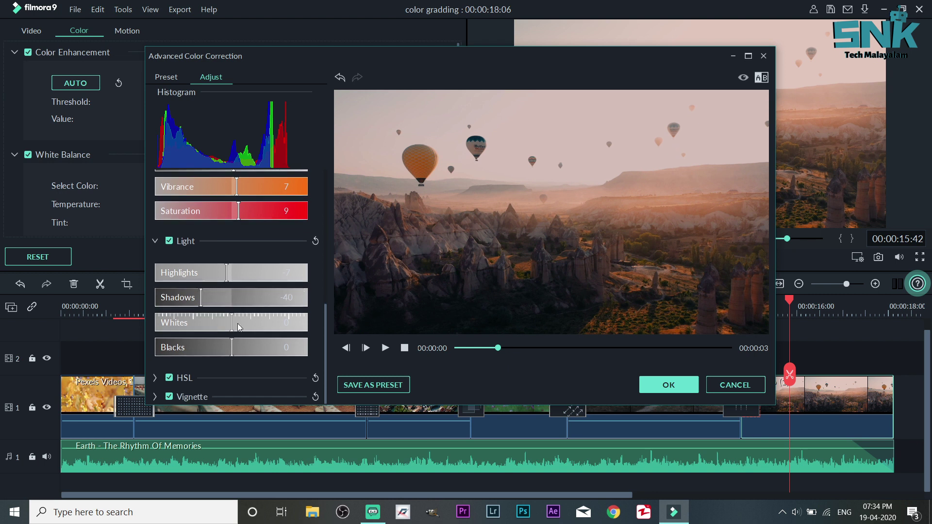
{"action": "left_click", "coordinate": [221, 323]}
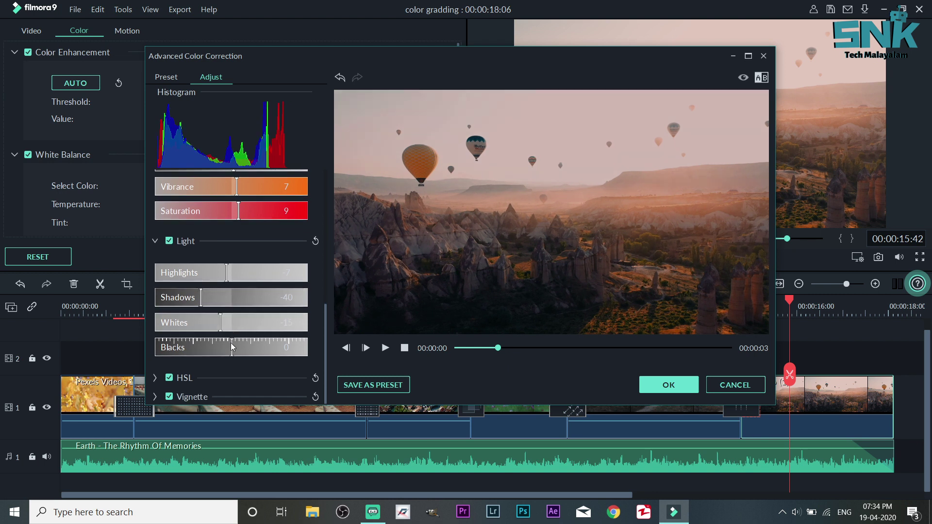
{"action": "left_click", "coordinate": [208, 347]}
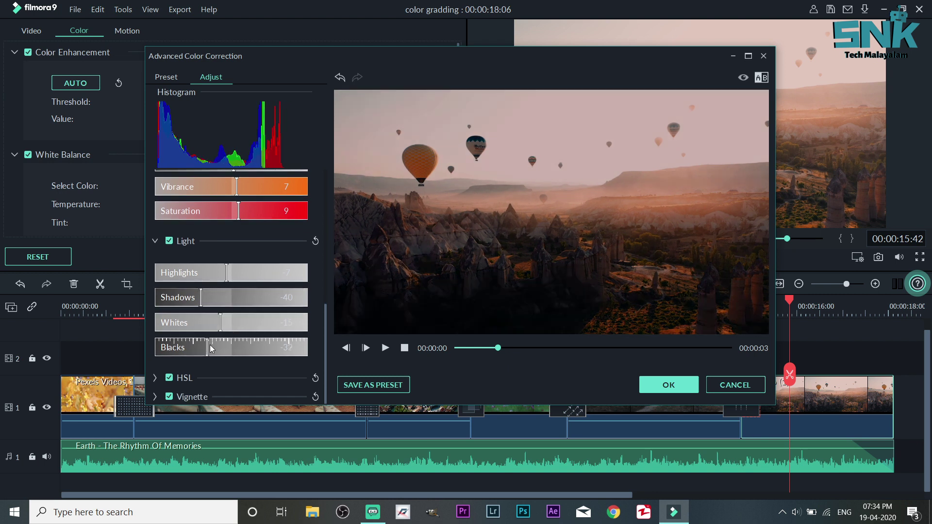
{"action": "left_click", "coordinate": [211, 347]}
{"action": "left_click_drag", "start_coordinate": [211, 347], "coordinate": [227, 350]}
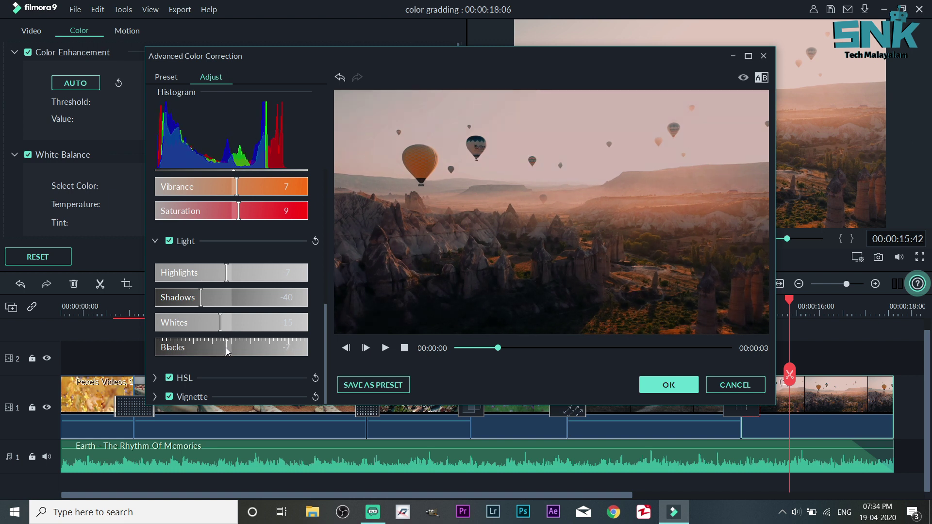
- Set the HSL orange range to hue 7, saturation 9 and luminance -57
{"action": "left_click", "coordinate": [181, 380]}
{"action": "scroll", "coordinate": [230, 383], "scroll_direction": "down", "scroll_amount": 3}
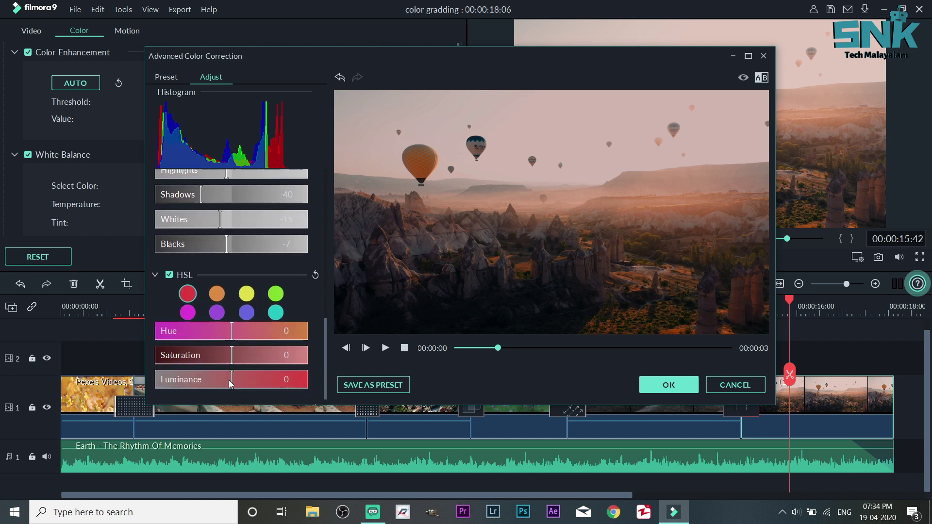
{"action": "left_click_drag", "start_coordinate": [221, 334], "coordinate": [190, 383]}
{"action": "left_click", "coordinate": [216, 292]}
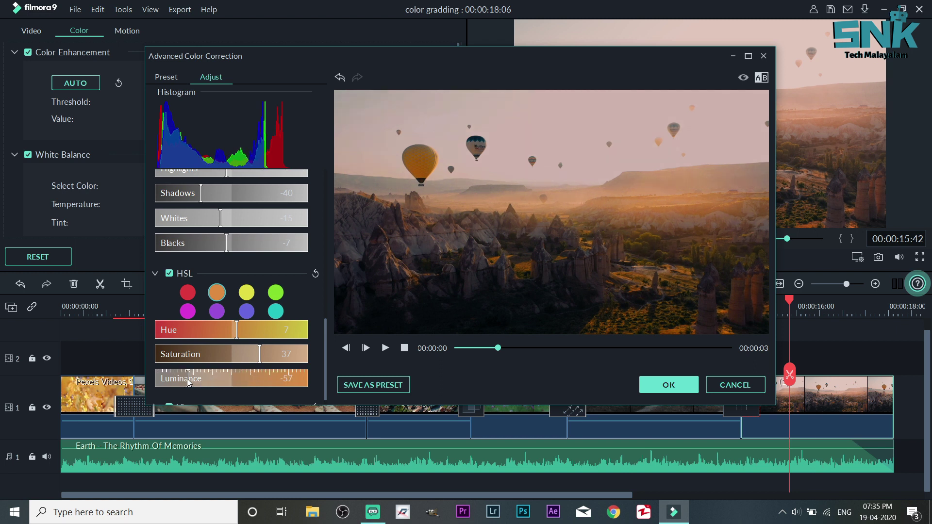
{"action": "left_click", "coordinate": [239, 355]}
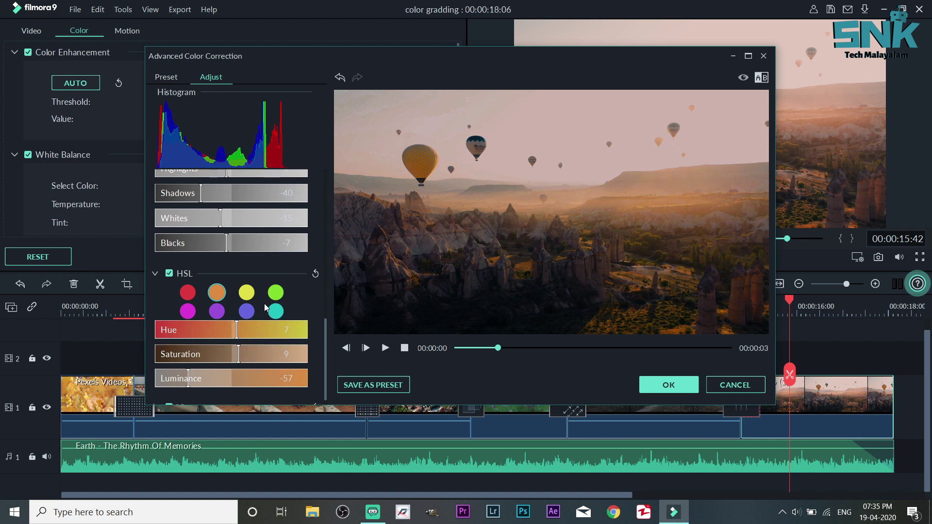
- Set the HSL yellow range to hue 4, saturation 11 and luminance 22
{"action": "left_click", "coordinate": [246, 293]}
{"action": "left_click_drag", "start_coordinate": [250, 330], "coordinate": [249, 379]}
{"action": "left_click", "coordinate": [239, 381]}
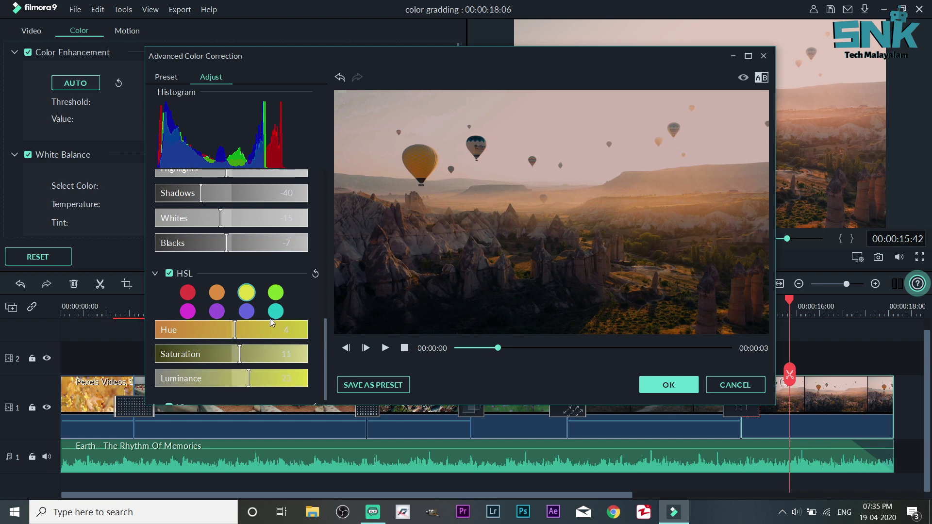
- Adjust the hue of the HSL blue range and leave the cyan range at 0
{"action": "left_click", "coordinate": [250, 314]}
{"action": "mouse_move", "coordinate": [232, 331]}
{"action": "left_mouse_down"}
{"action": "mouse_move", "coordinate": [274, 338]}
{"action": "mouse_move", "coordinate": [232, 338]}
{"action": "mouse_move", "coordinate": [299, 335]}
{"action": "mouse_move", "coordinate": [205, 337]}
{"action": "mouse_move", "coordinate": [233, 338]}
{"action": "left_mouse_up"}
{"action": "left_click", "coordinate": [276, 313]}
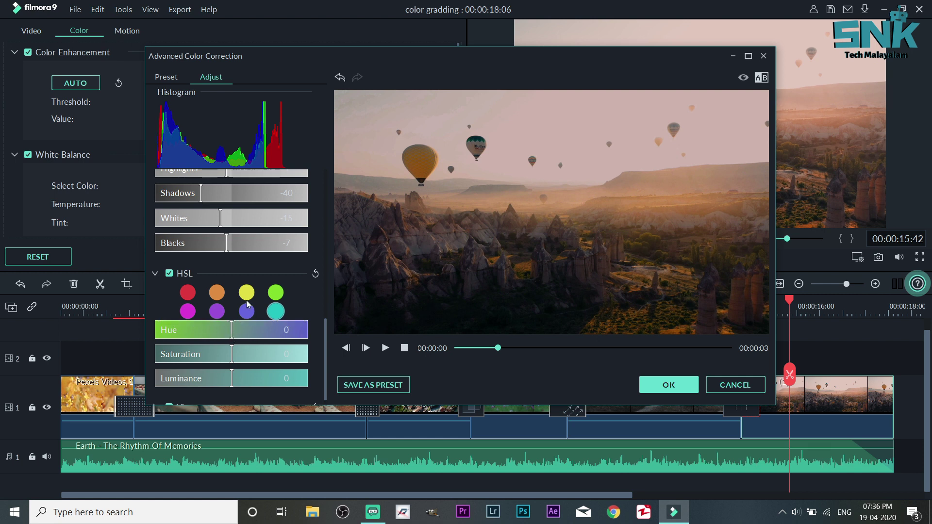
{"action": "scroll", "coordinate": [248, 304], "scroll_direction": "down", "scroll_amount": 1}
- Apply the color correction to the last clip and return the playhead to the start of the timeline
{"action": "left_click", "coordinate": [670, 382]}
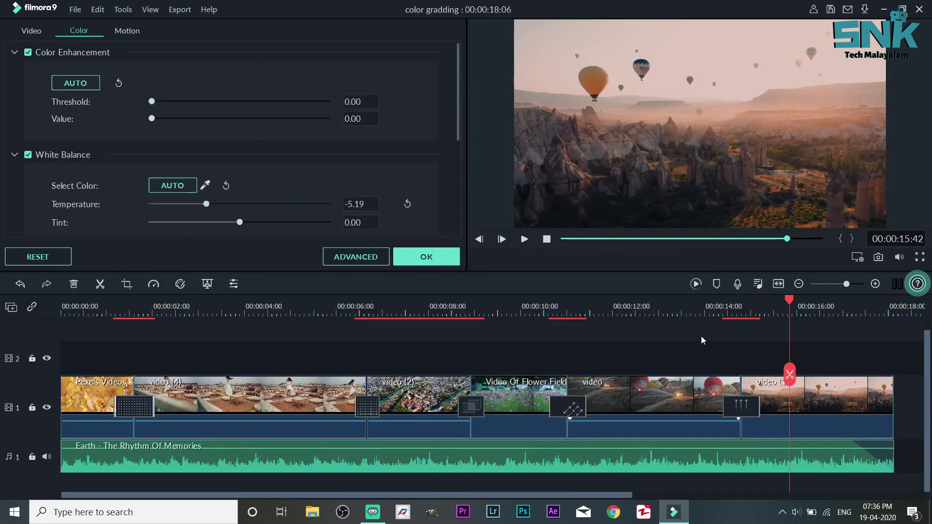
{"action": "left_click_drag", "start_coordinate": [777, 243], "coordinate": [553, 238]}
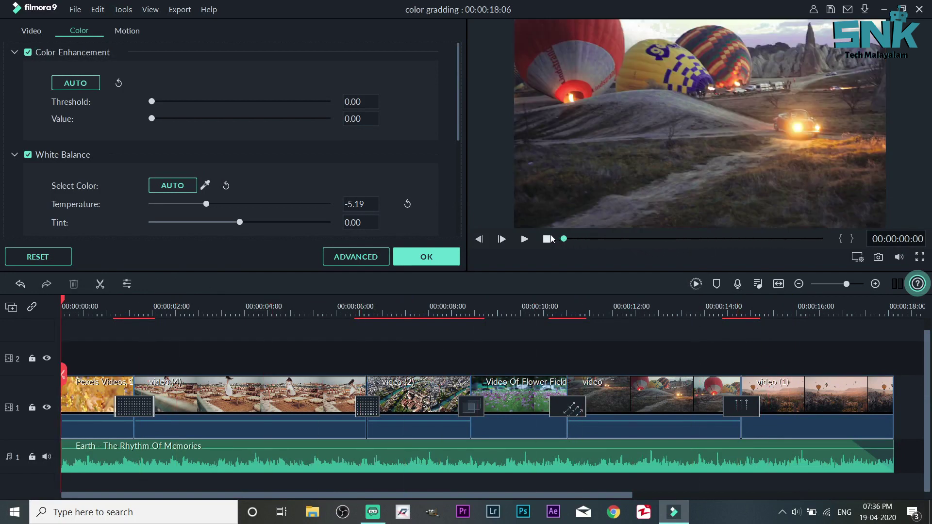
{"action": "left_click", "coordinate": [416, 255]}
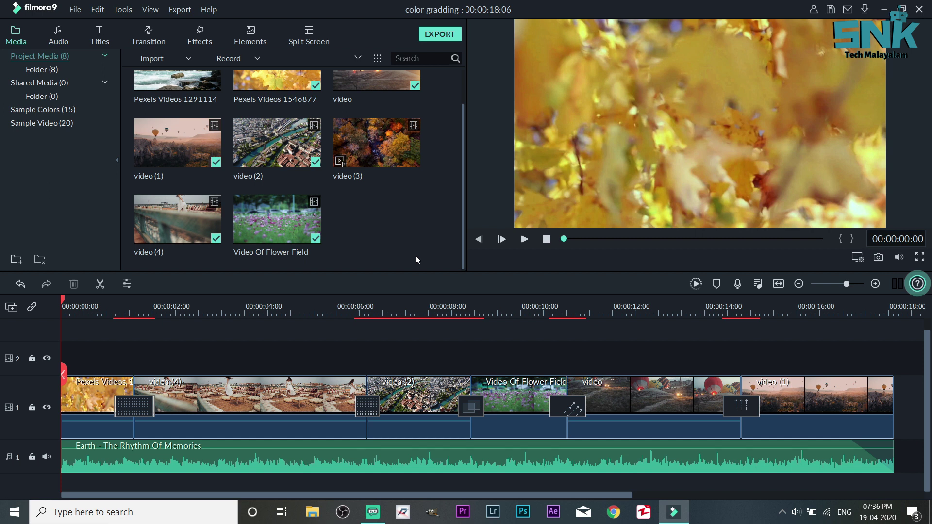
- Open the MP4 export settings and accept Best quality, H.264, 1920x1080, 50 fps and a 10000 kbps video bit rate
{"action": "left_click", "coordinate": [442, 35]}
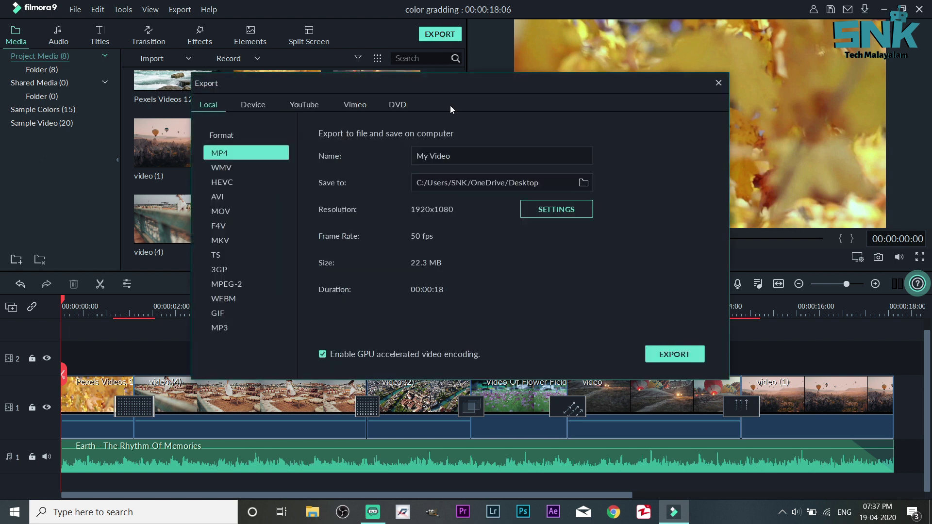
{"action": "left_click", "coordinate": [539, 215]}
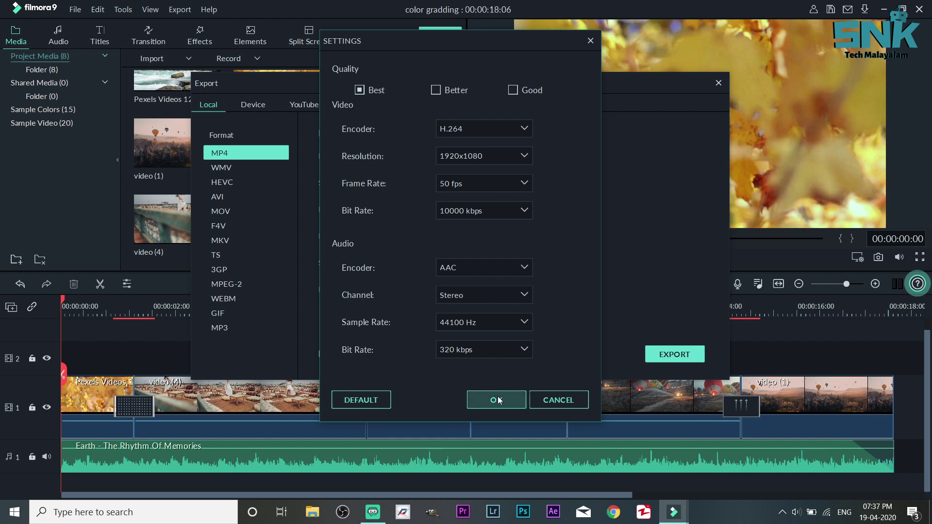
{"action": "left_click", "coordinate": [514, 399]}
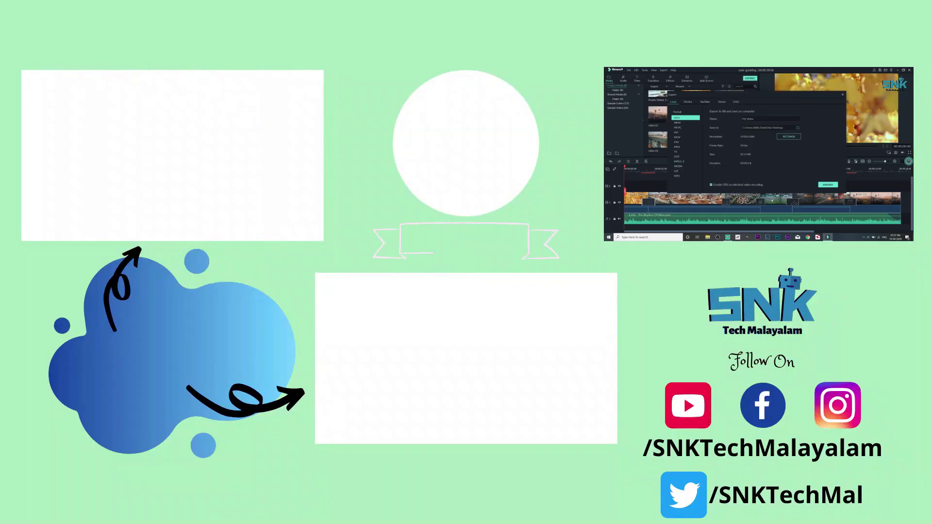